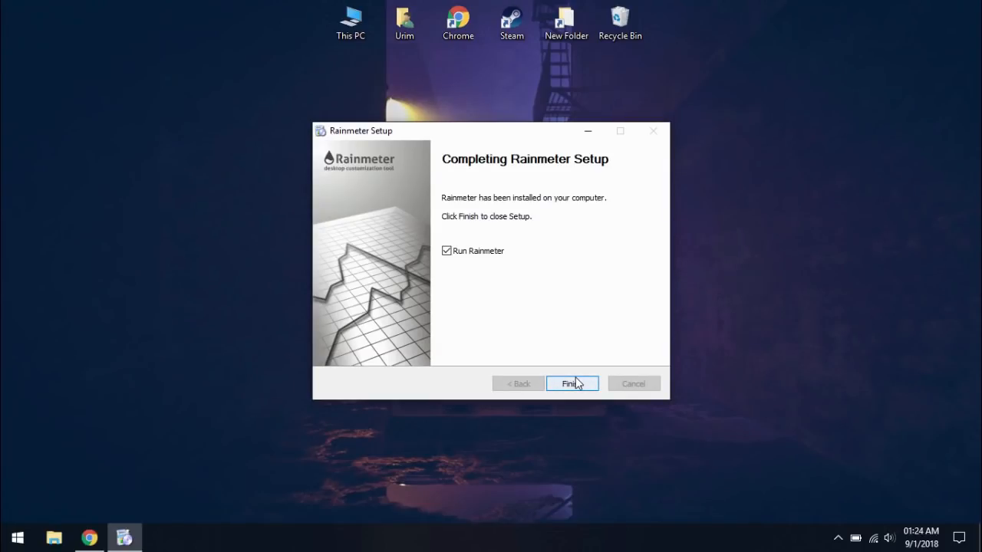
Finish the Rainmeter setup with the program set to run, and unload the illustro Welcome skin from the desktop.
{"action": "left_click", "coordinate": [577, 383]}
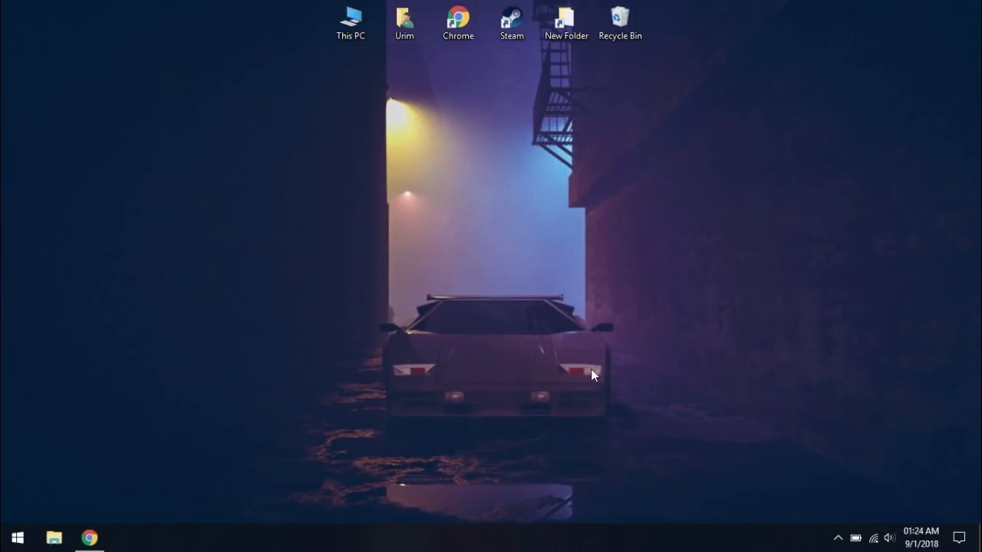
{"action": "right_click", "coordinate": [595, 224]}
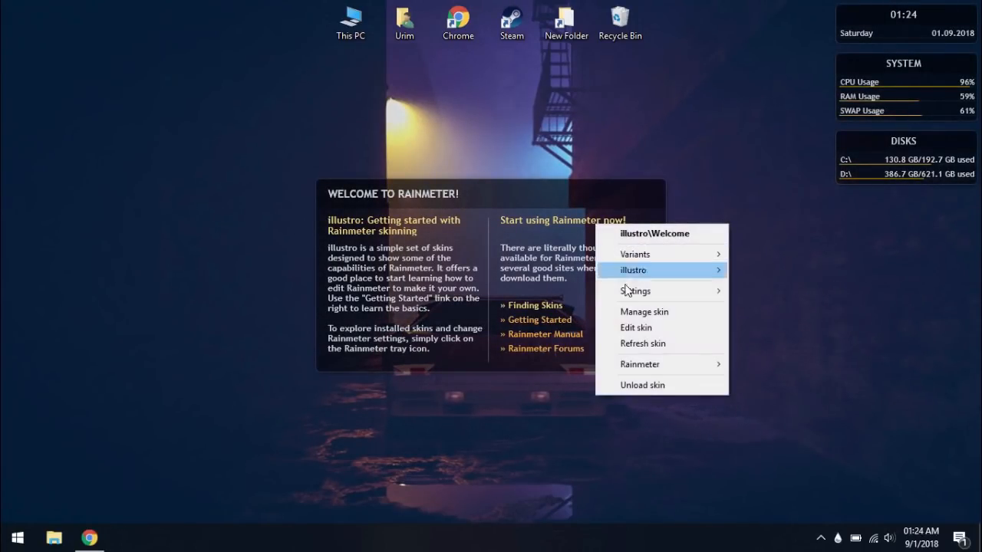
{"action": "left_click", "coordinate": [648, 386]}
{"action": "left_click", "coordinate": [958, 445]}
Unload the remaining default illustro skins from the desktop: Disk, System and Clock.
{"action": "right_click", "coordinate": [870, 138]}
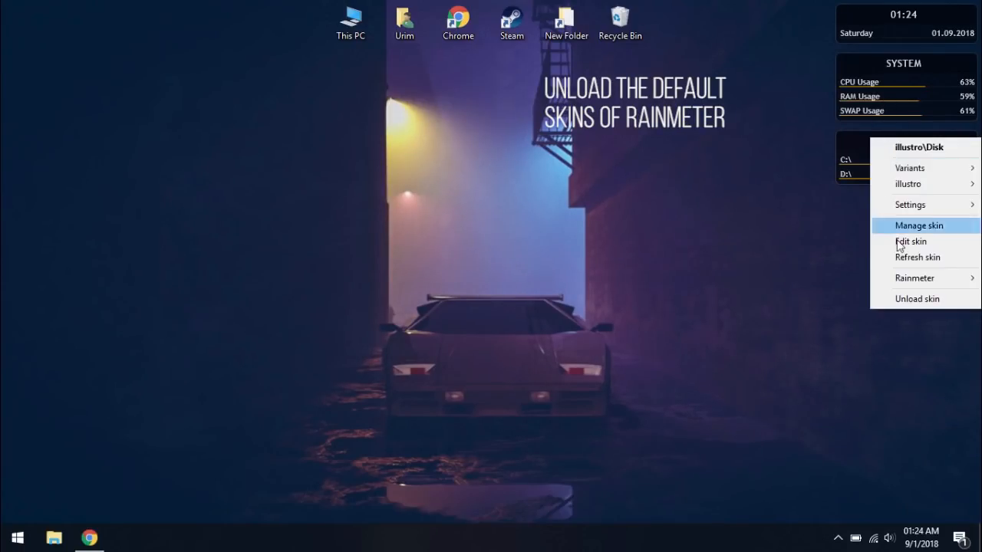
{"action": "left_click", "coordinate": [904, 298]}
{"action": "right_click", "coordinate": [858, 65]}
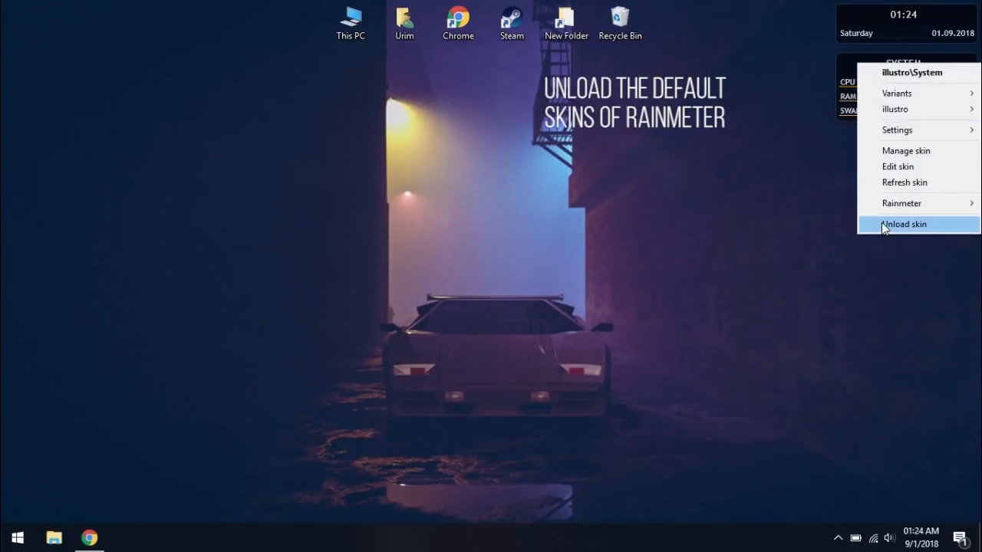
{"action": "left_click", "coordinate": [881, 223]}
{"action": "right_click", "coordinate": [857, 17]}
{"action": "left_click", "coordinate": [860, 174]}
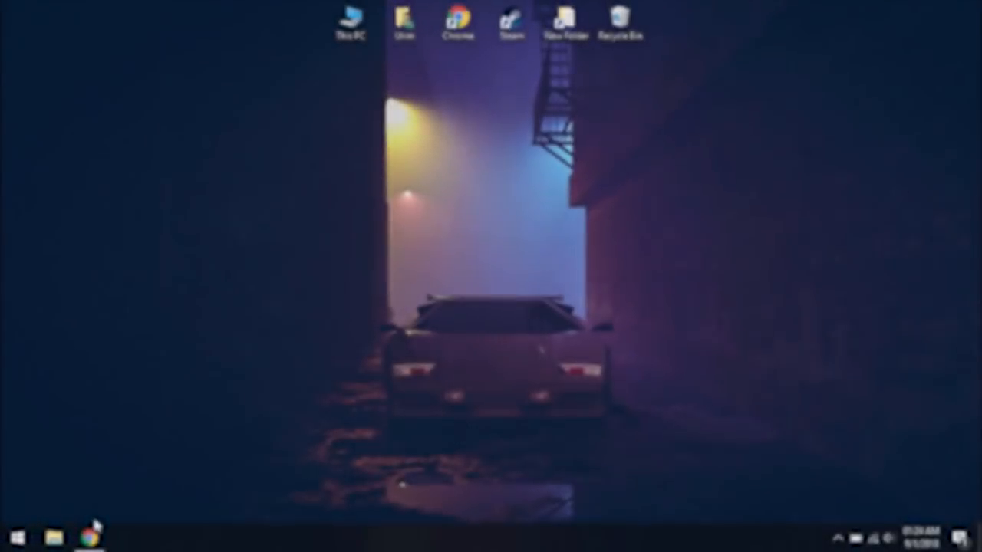
Switch to Chrome, download Minimal Clock.rmskin from its MEGA page and install the skin.
{"action": "left_click", "coordinate": [90, 537]}
{"action": "left_click", "coordinate": [245, 11]}
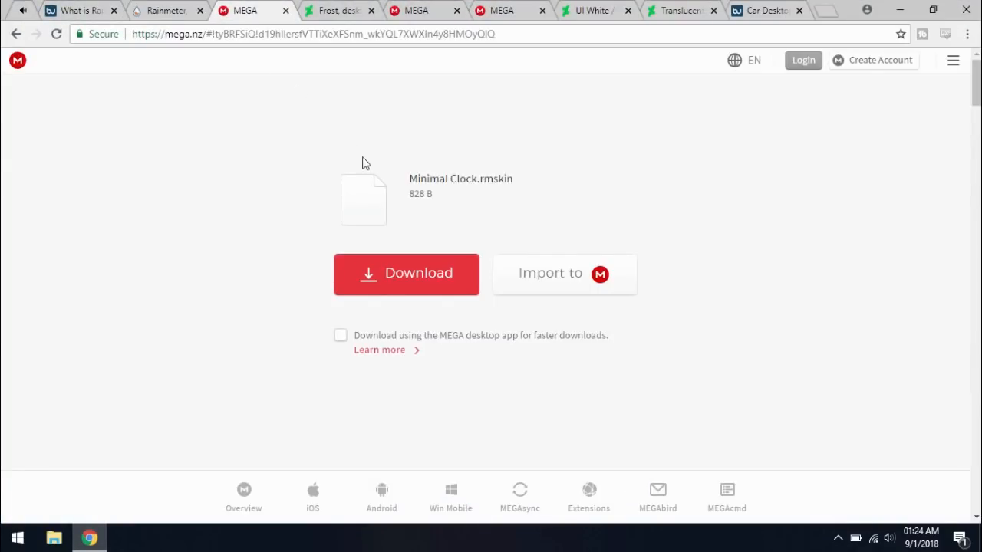
{"action": "left_click", "coordinate": [421, 273]}
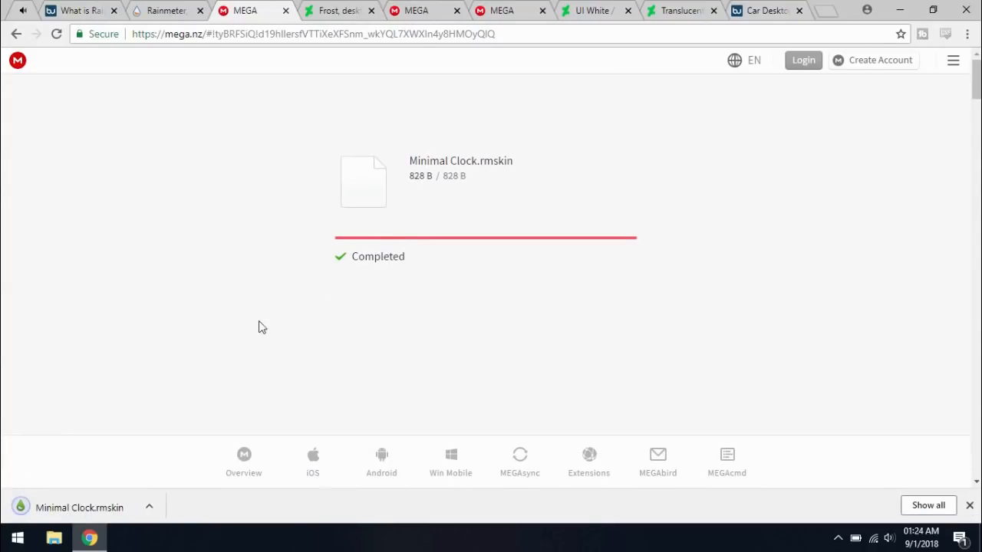
{"action": "left_click", "coordinate": [118, 512]}
{"action": "left_click", "coordinate": [537, 379]}
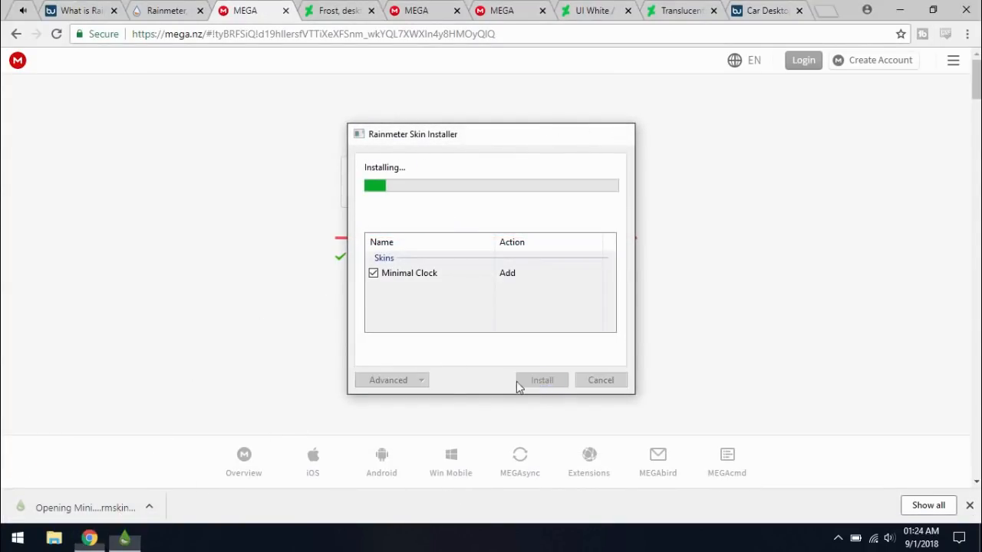
Download the Frost desktop music visualizer skin from its DeviantArt page and install it without loading the included skins.
{"action": "left_click", "coordinate": [333, 11]}
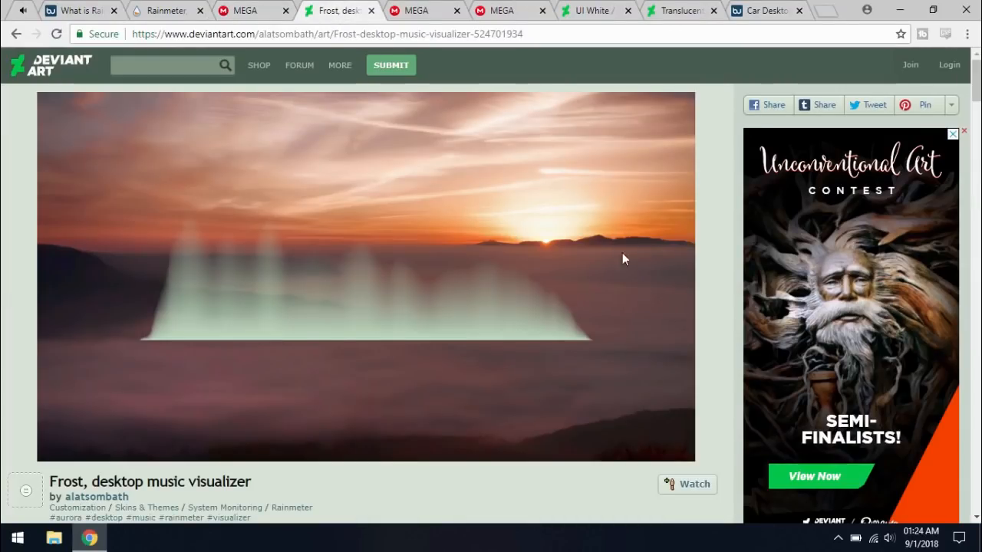
{"action": "scroll", "coordinate": [622, 257], "scroll_direction": "down", "scroll_amount": 2}
{"action": "left_click", "coordinate": [773, 442]}
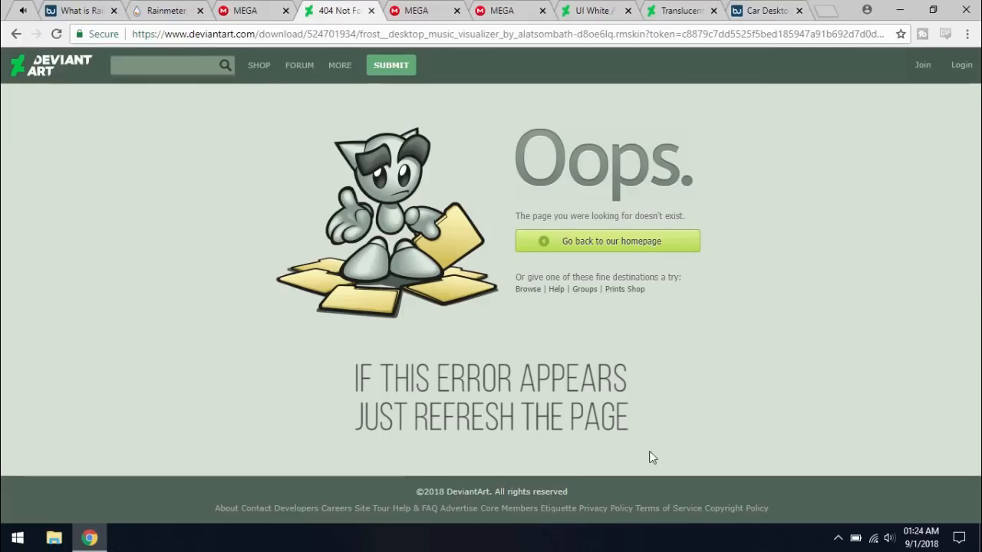
{"action": "left_click", "coordinate": [16, 34]}
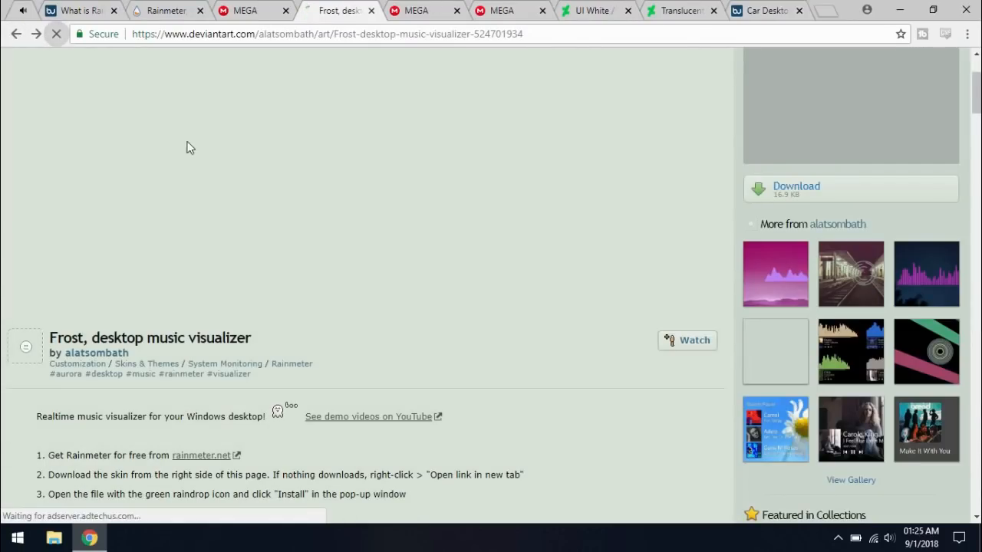
{"action": "scroll", "coordinate": [909, 447], "scroll_direction": "down", "scroll_amount": 1}
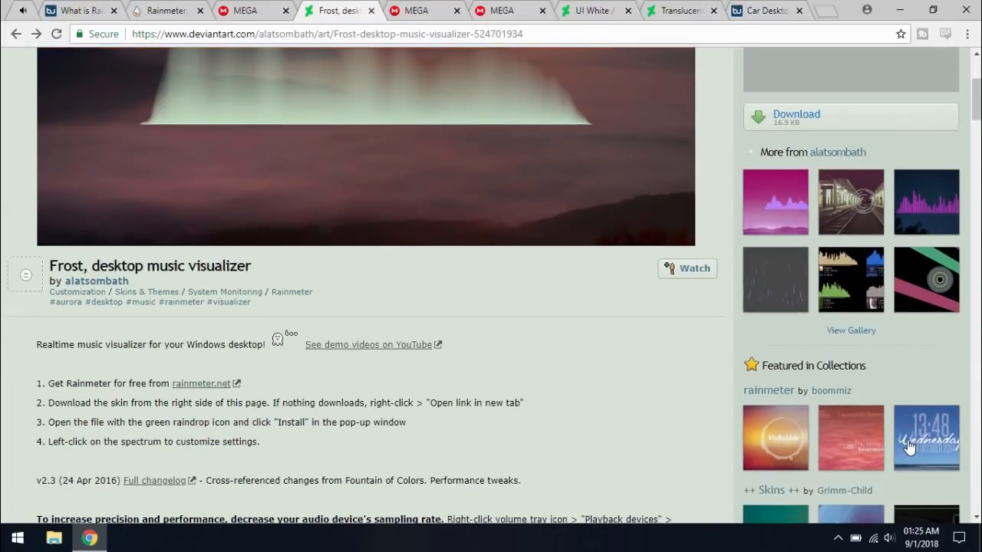
{"action": "scroll", "coordinate": [909, 447], "scroll_direction": "up", "scroll_amount": 3}
{"action": "left_click", "coordinate": [829, 338]}
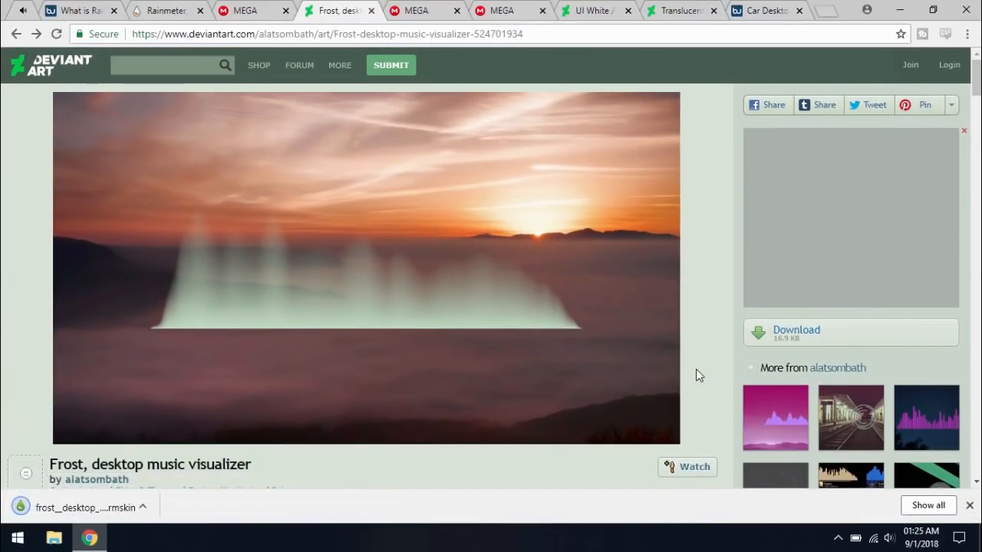
{"action": "left_click", "coordinate": [115, 507]}
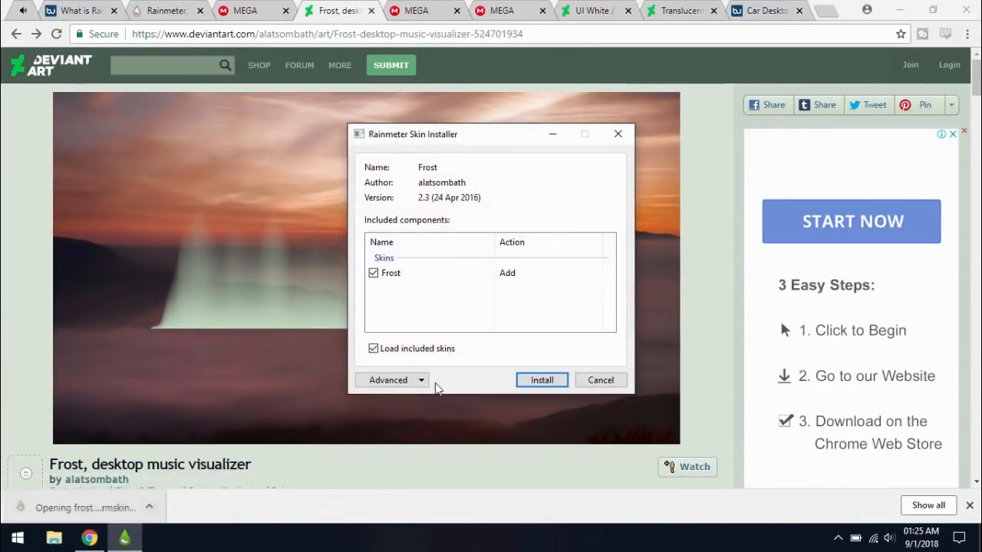
{"action": "left_click", "coordinate": [542, 380]}
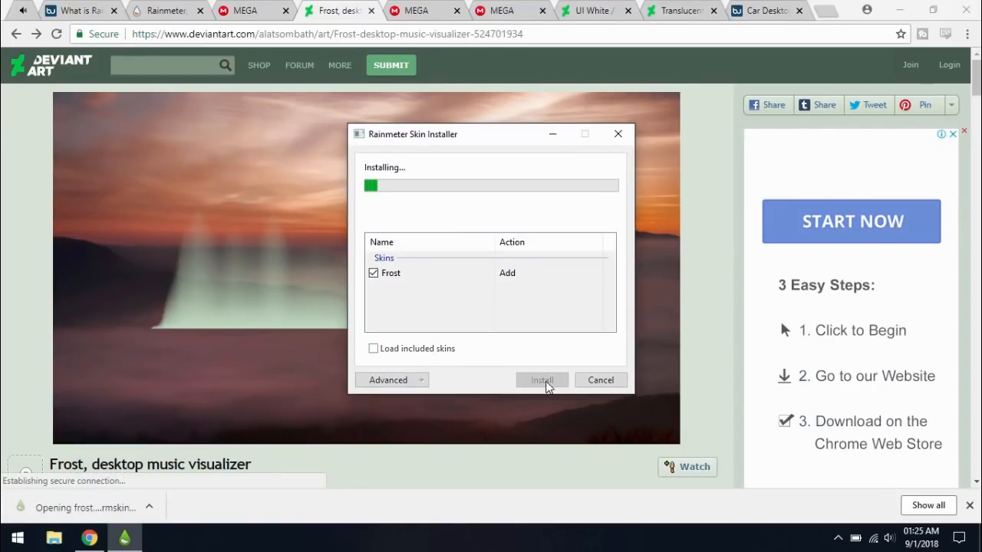
Download unFold with transparency.rmskin from its MEGA page and install the unFold skin.
{"action": "left_click", "coordinate": [412, 9]}
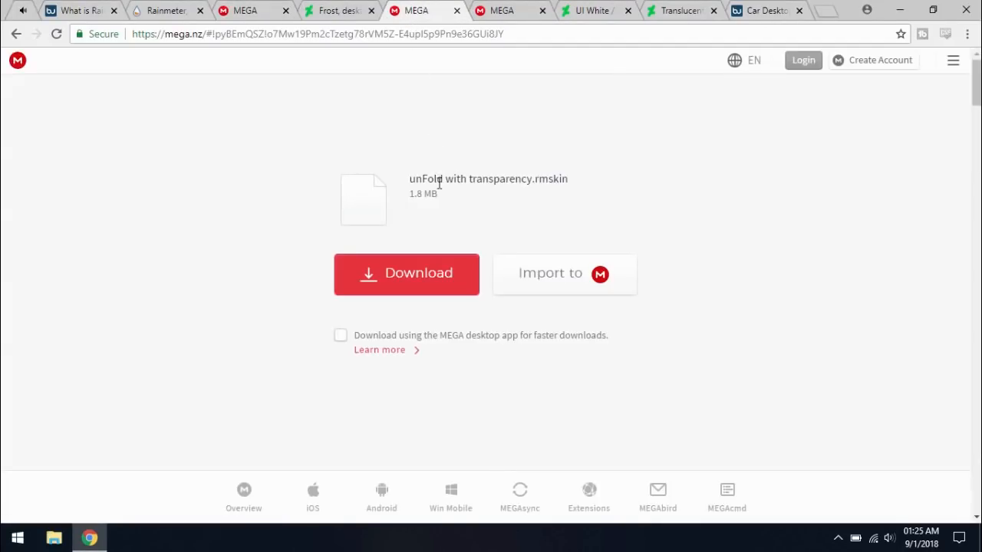
{"action": "left_click", "coordinate": [436, 273]}
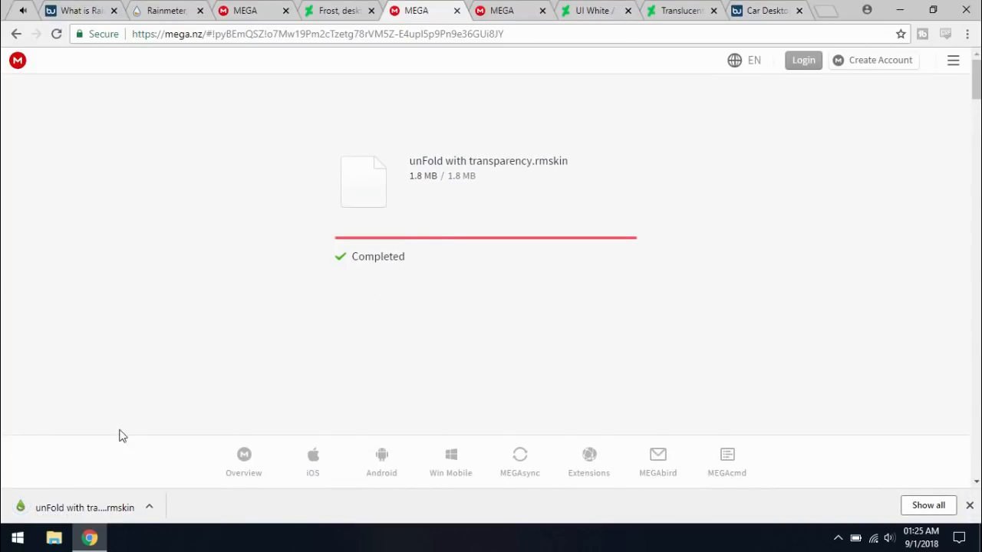
{"action": "left_click", "coordinate": [99, 511]}
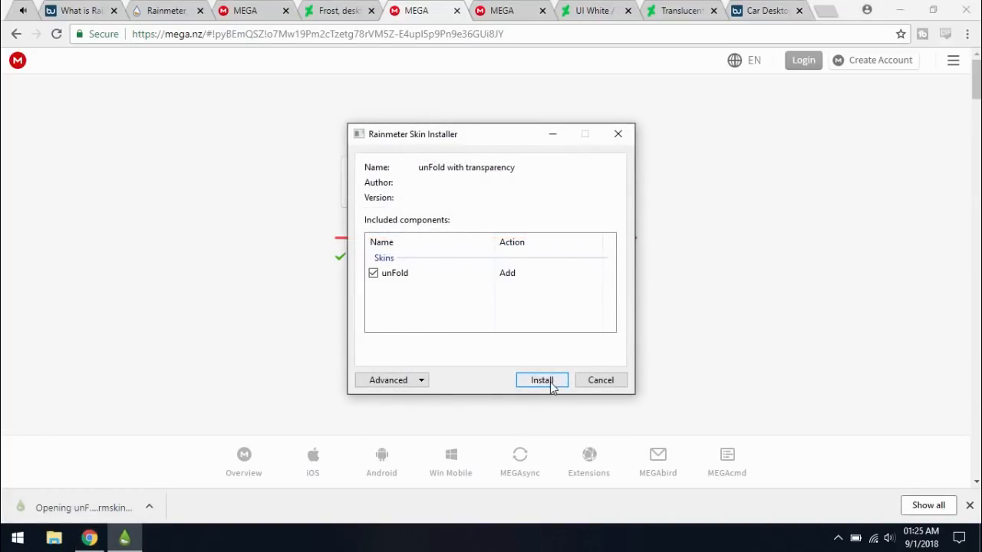
{"action": "left_click", "coordinate": [551, 383]}
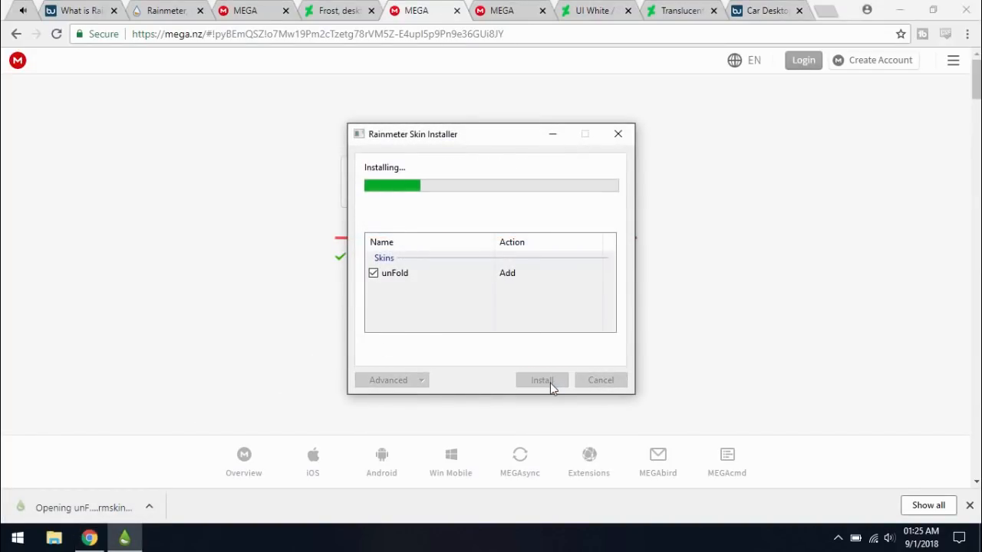
Download Car Desktop Layer1.rmskin from its MEGA page and install the Layer1 skin.
{"action": "left_click", "coordinate": [514, 15]}
{"action": "left_click", "coordinate": [453, 276]}
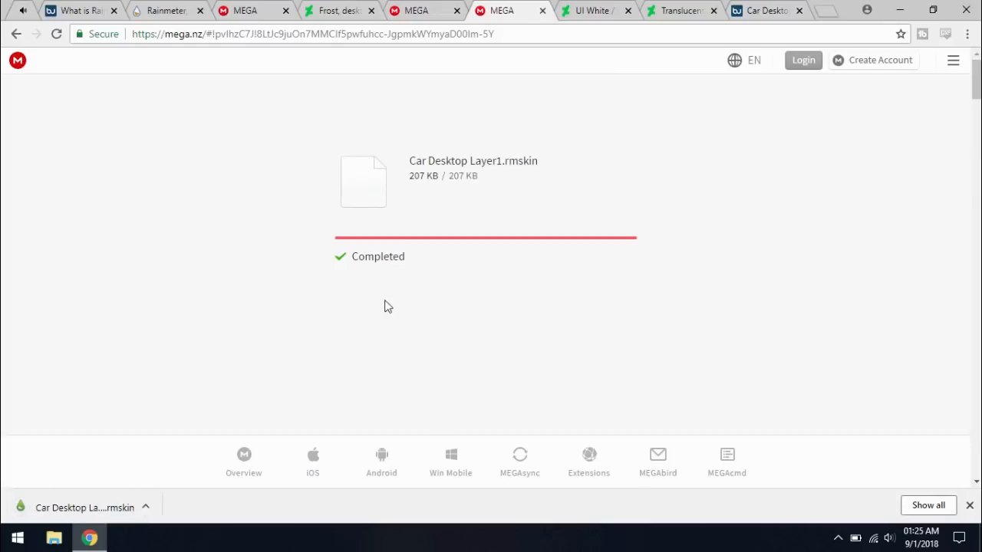
{"action": "left_click", "coordinate": [106, 499]}
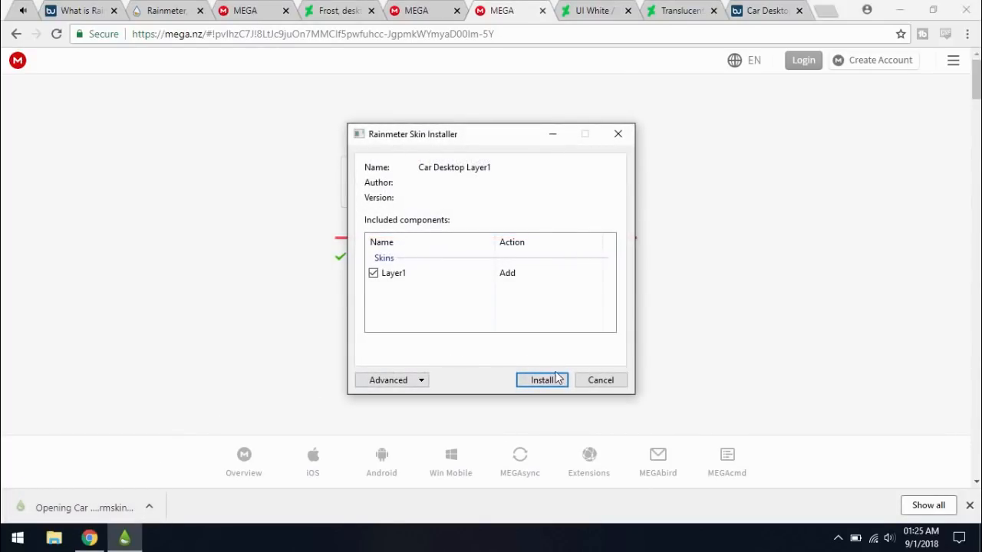
{"action": "left_click", "coordinate": [541, 380]}
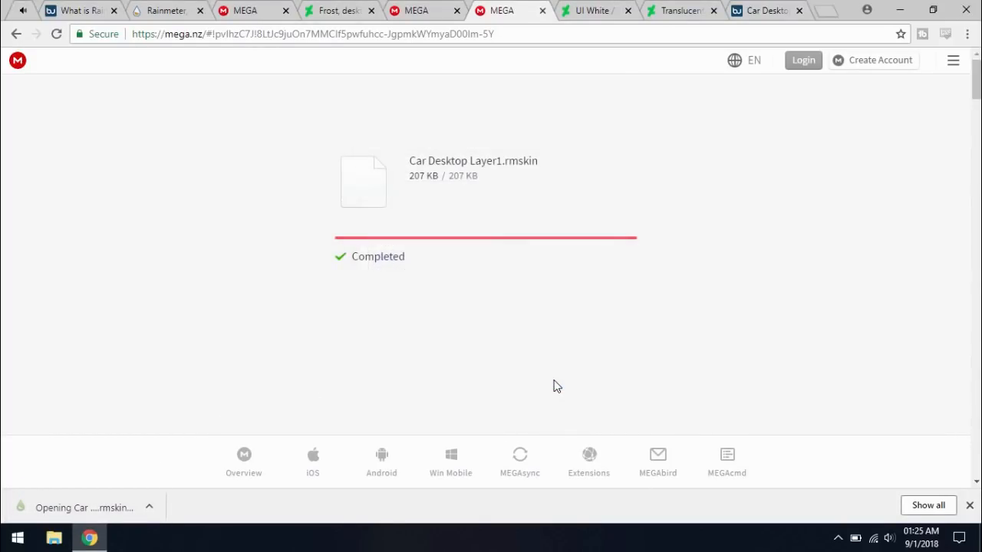
Download the UI White 1.3f skin from its DeviantArt page and install it.
{"action": "left_click", "coordinate": [593, 14]}
{"action": "scroll", "coordinate": [558, 140], "scroll_direction": "down", "scroll_amount": 3}
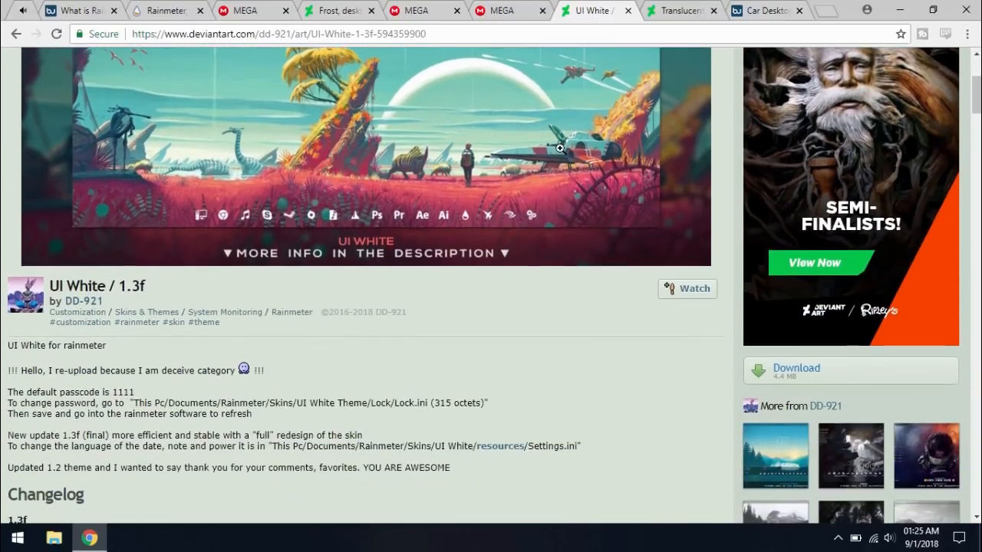
{"action": "right_click", "coordinate": [580, 352]}
{"action": "left_click", "coordinate": [611, 219]}
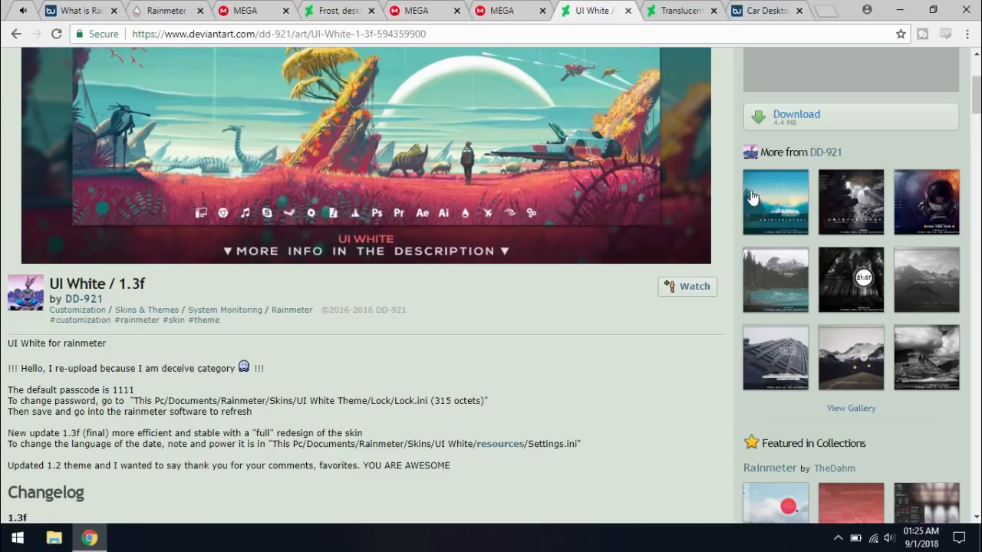
{"action": "left_click", "coordinate": [771, 129]}
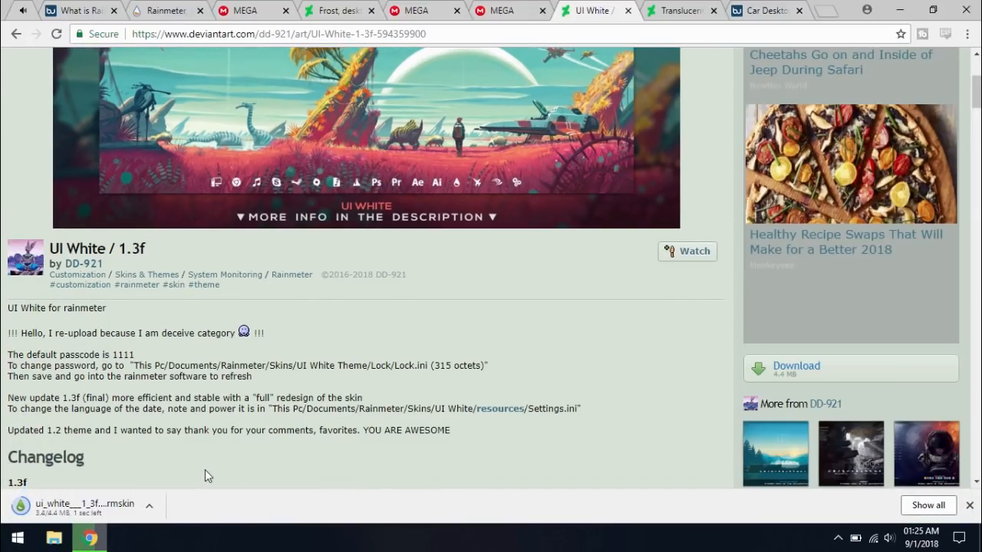
{"action": "left_click", "coordinate": [127, 505]}
{"action": "left_click", "coordinate": [543, 401]}
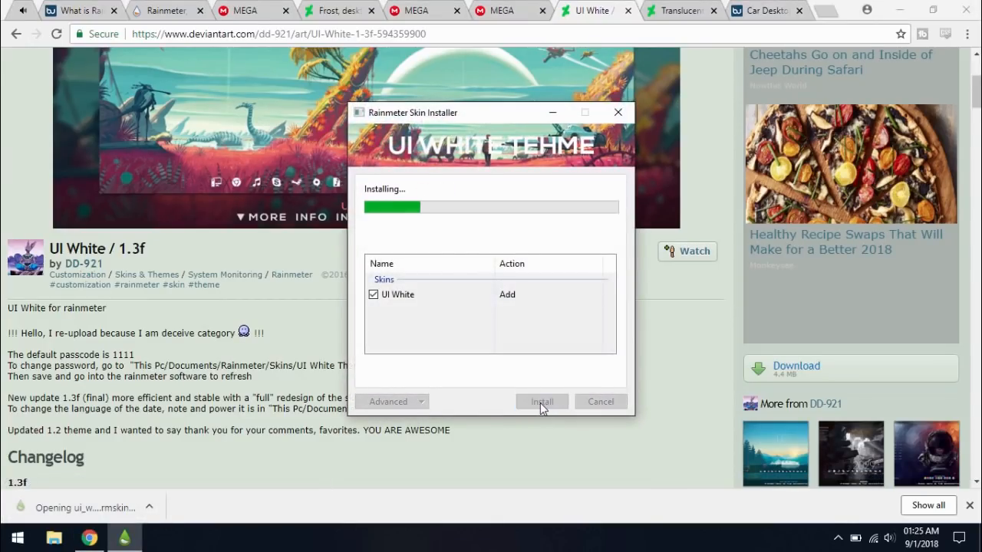
{"action": "scroll", "coordinate": [584, 424], "scroll_direction": "up", "scroll_amount": 2}
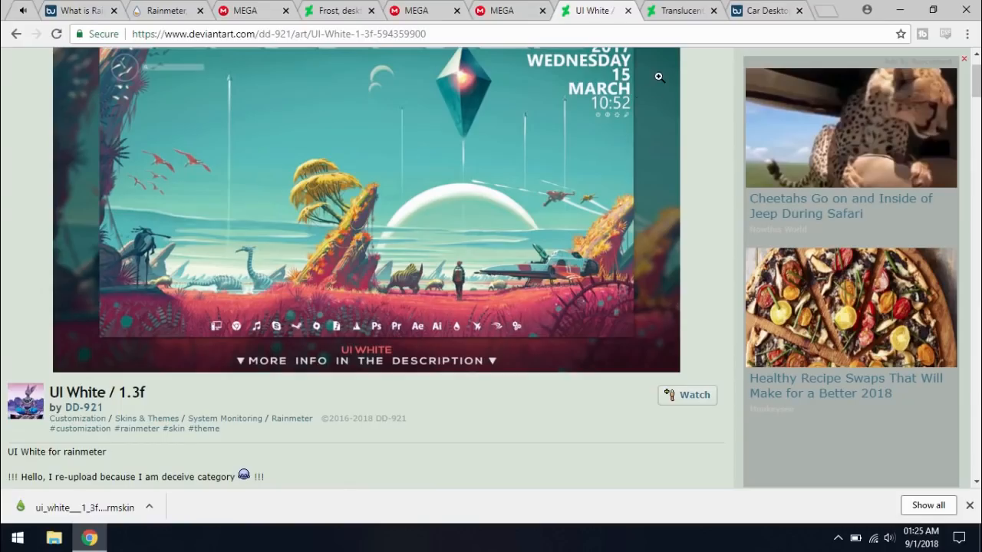
Download TranslucentTaskbar 1.2 from its DeviantArt page and install both its skin and its plugin.
{"action": "left_click", "coordinate": [672, 17]}
{"action": "scroll", "coordinate": [639, 268], "scroll_direction": "down", "scroll_amount": 3}
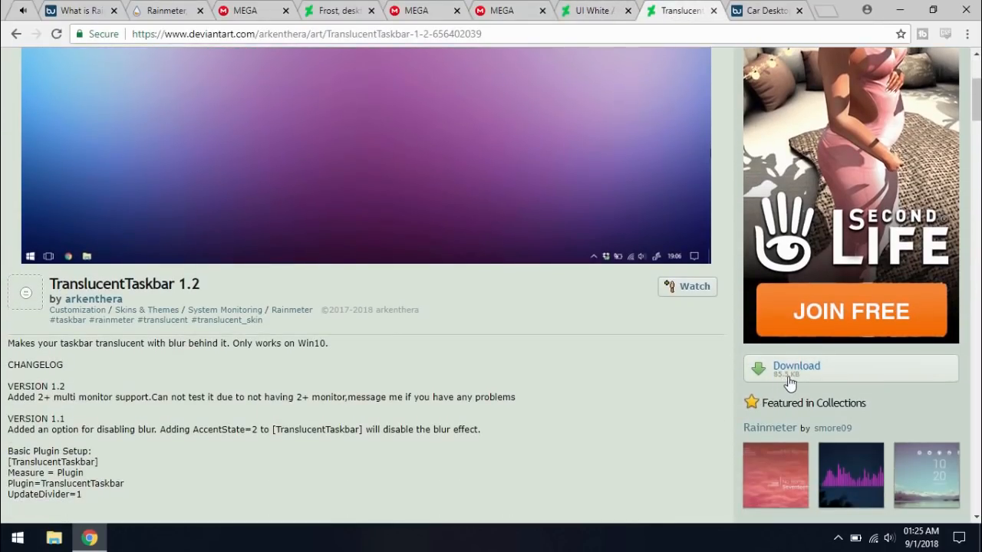
{"action": "left_click", "coordinate": [789, 372]}
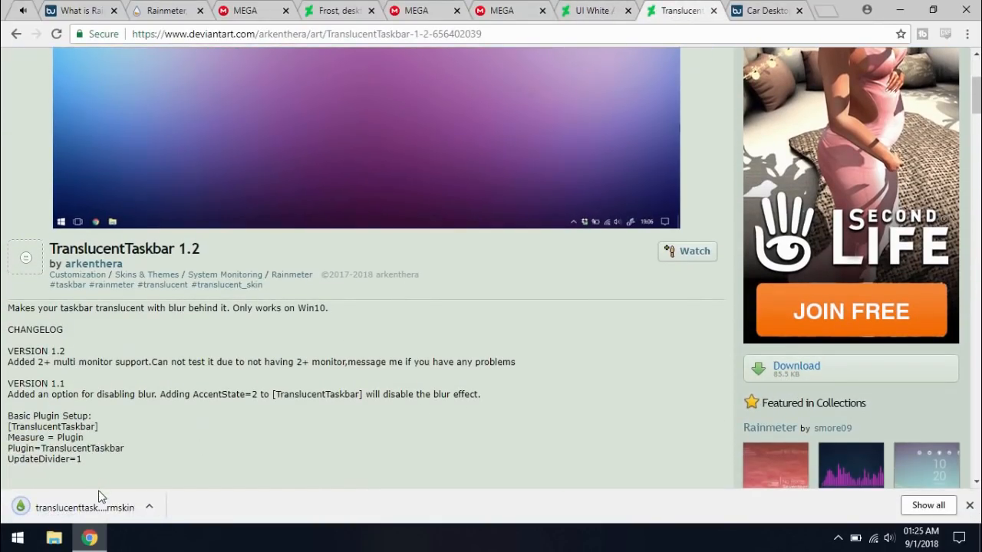
{"action": "left_click", "coordinate": [98, 495]}
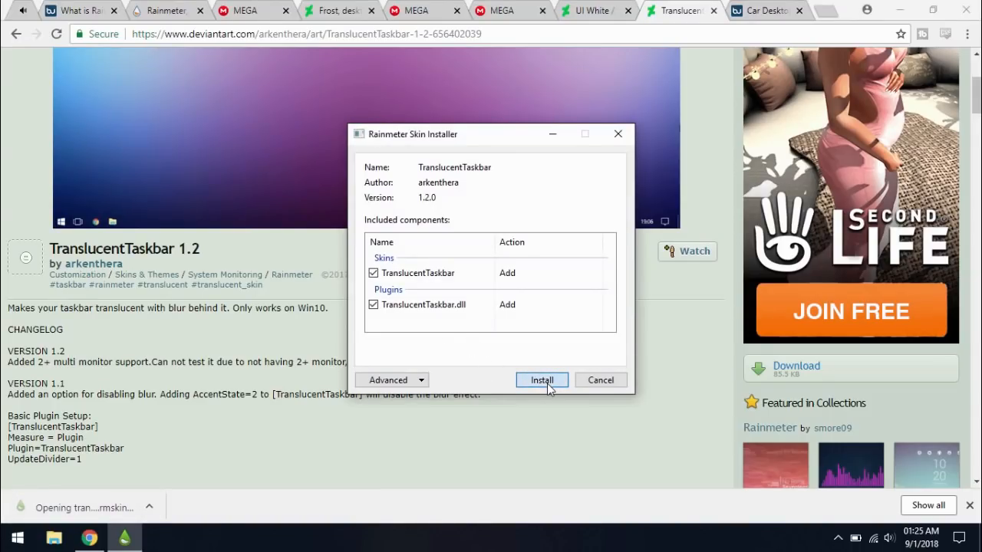
{"action": "left_click", "coordinate": [546, 383]}
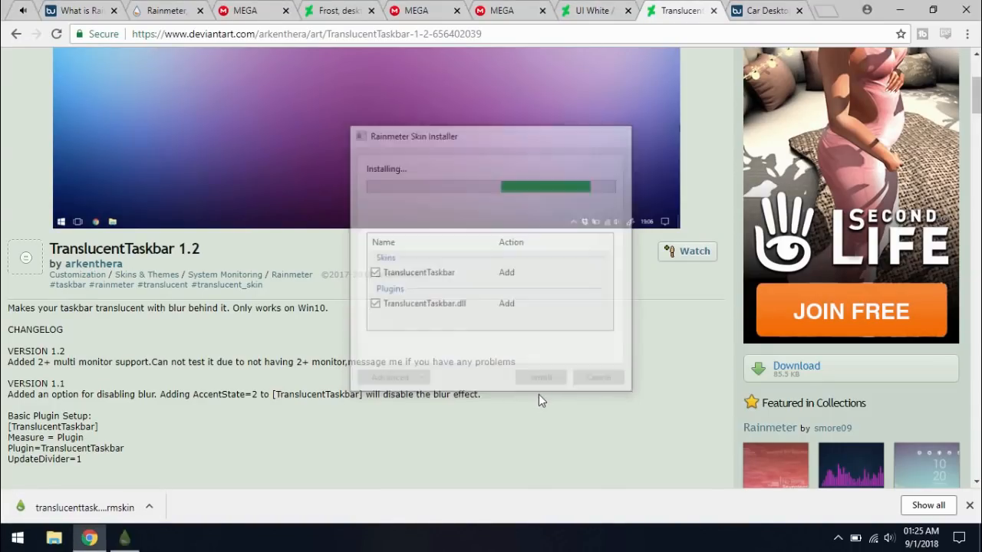
{"action": "scroll", "coordinate": [553, 403], "scroll_direction": "up", "scroll_amount": 3}
Bring up the Car Desktop Layout web page, and switch to the Manage Rainmeter window to show its layouts.
{"action": "left_click", "coordinate": [763, 11]}
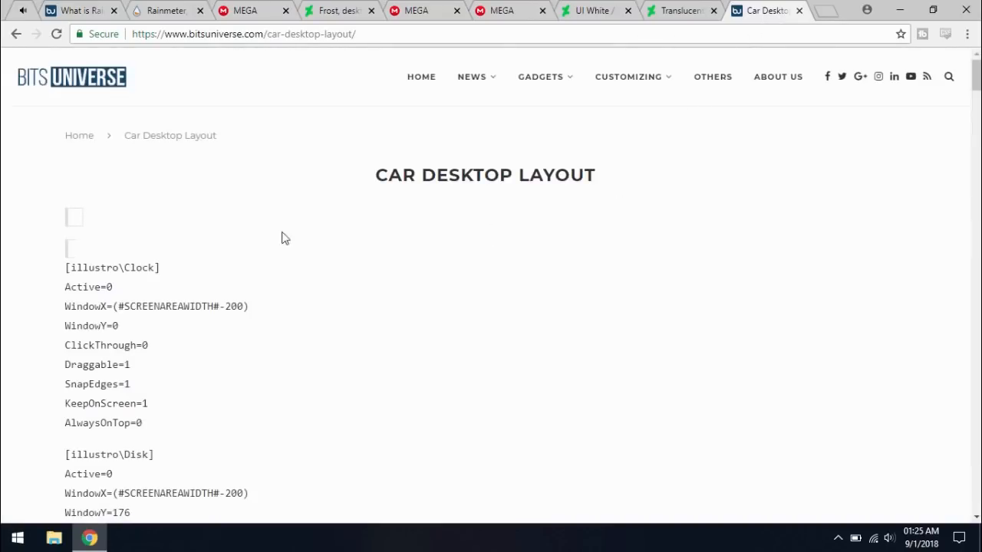
{"action": "left_click", "coordinate": [89, 538]}
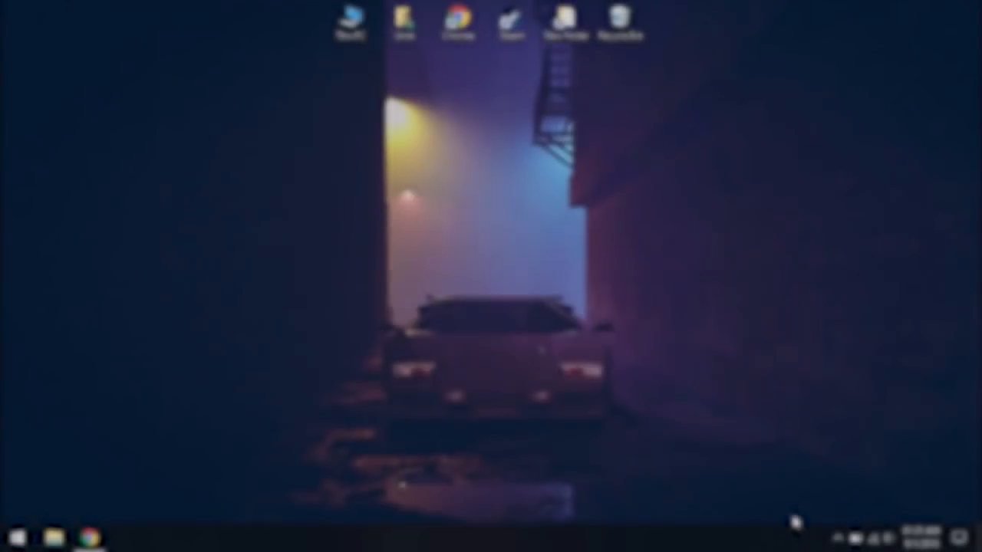
{"action": "left_click", "coordinate": [839, 539]}
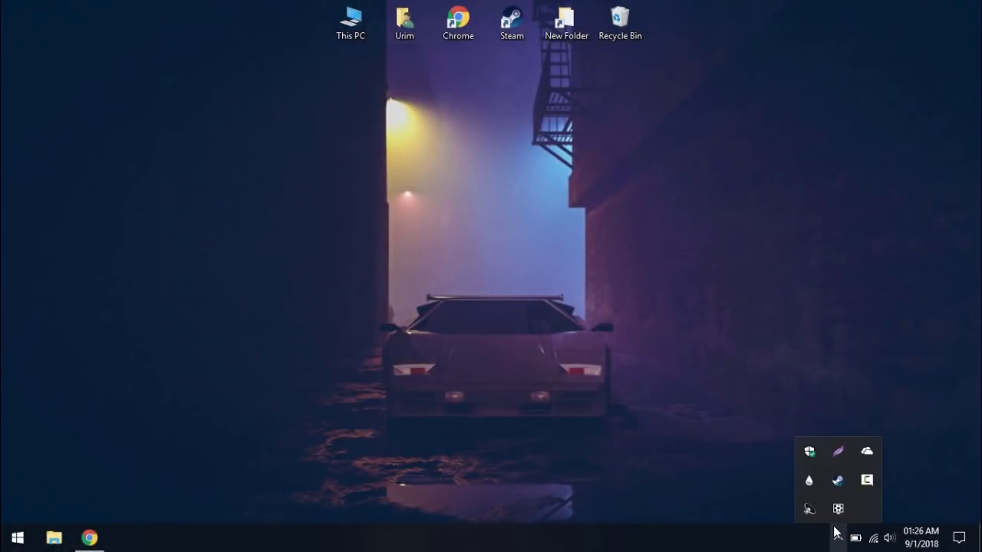
{"action": "left_click", "coordinate": [809, 481]}
{"action": "left_click", "coordinate": [328, 101]}
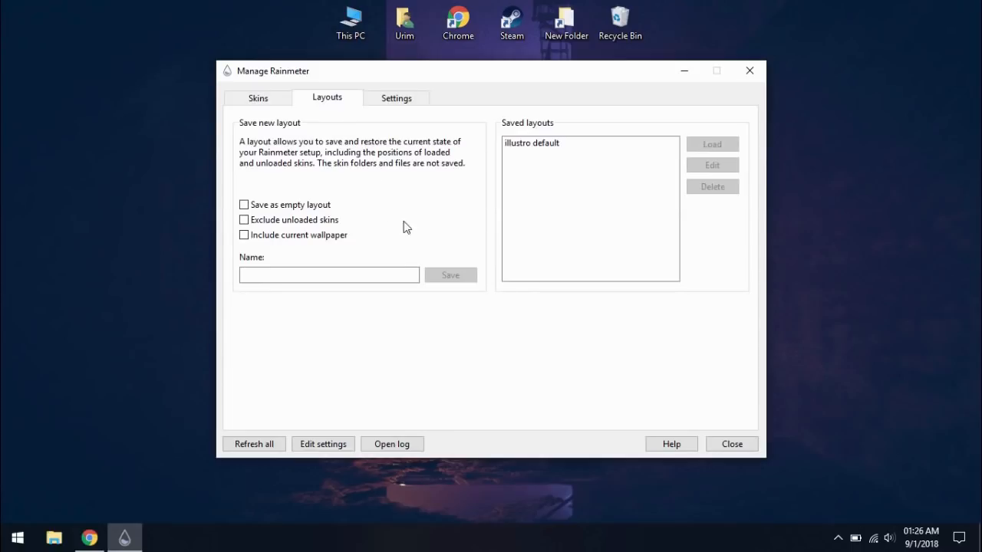
Save the current Rainmeter setup as a new layout named Car Desktop and open that layout for editing.
{"action": "left_click", "coordinate": [370, 274]}
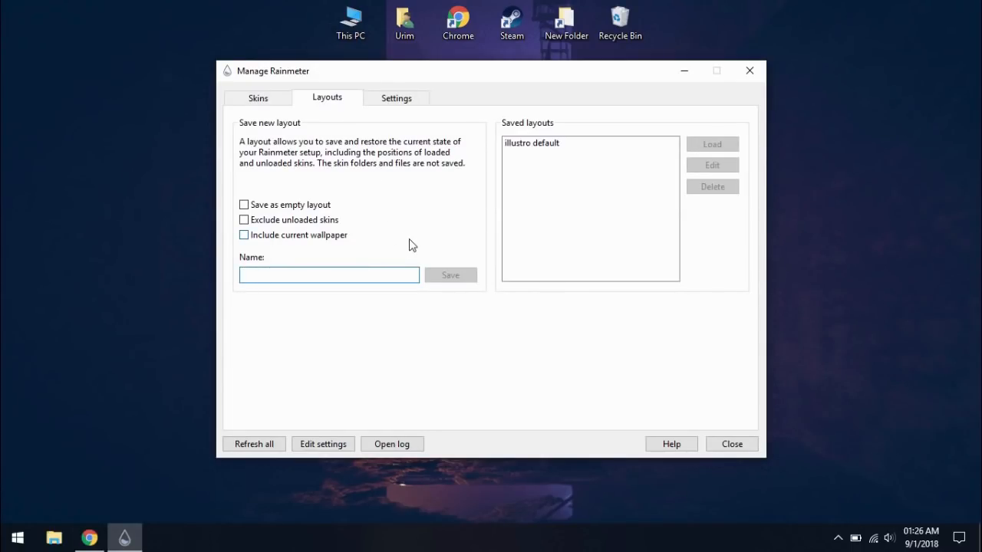
{"action": "type", "text": "Car Desktop"}
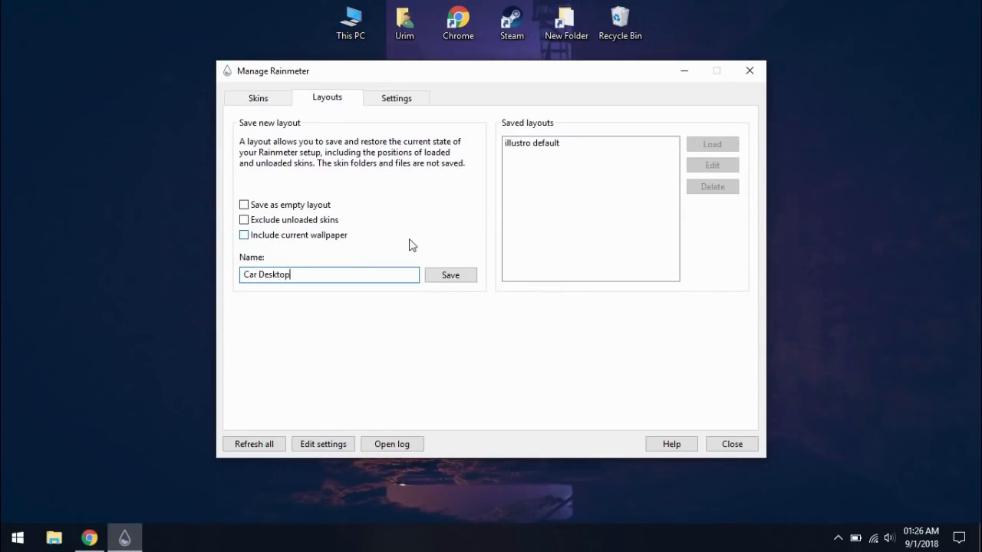
{"action": "left_click", "coordinate": [457, 278]}
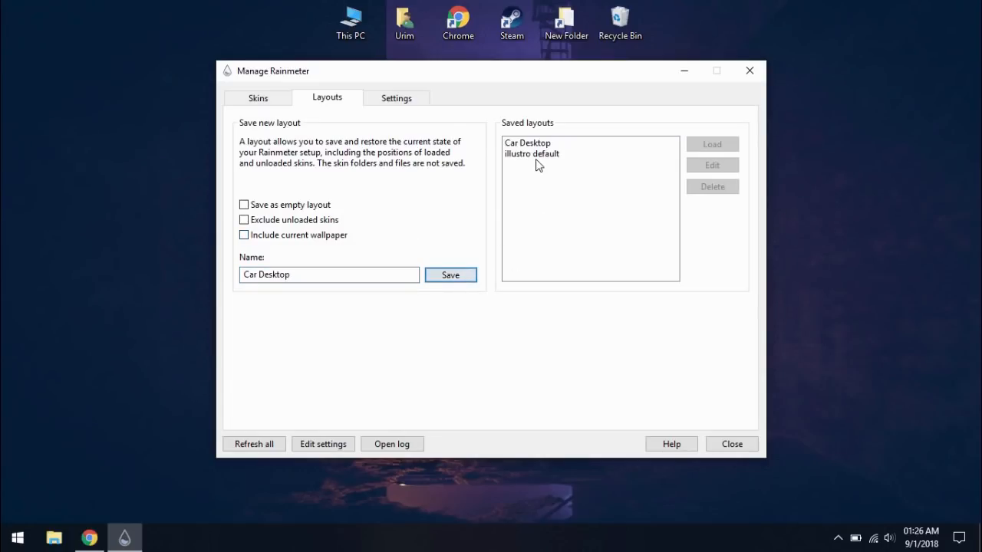
{"action": "left_click", "coordinate": [535, 143]}
{"action": "left_click", "coordinate": [712, 166]}
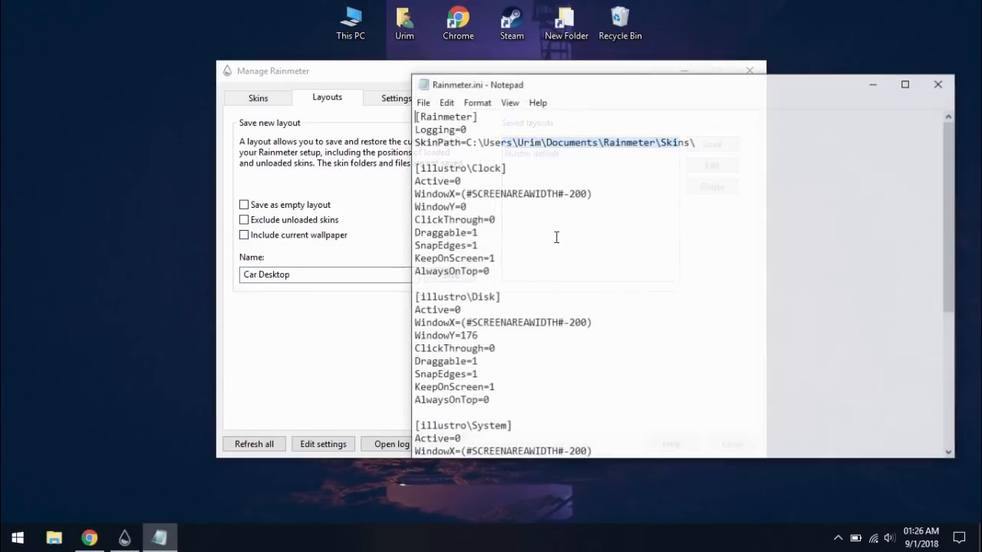
Switch to Chrome and copy the entire layout code from the Car Desktop Layout web page.
{"action": "left_click", "coordinate": [89, 536]}
{"action": "left_click_drag", "start_coordinate": [66, 267], "coordinate": [343, 91]}
{"action": "left_click", "coordinate": [341, 184]}
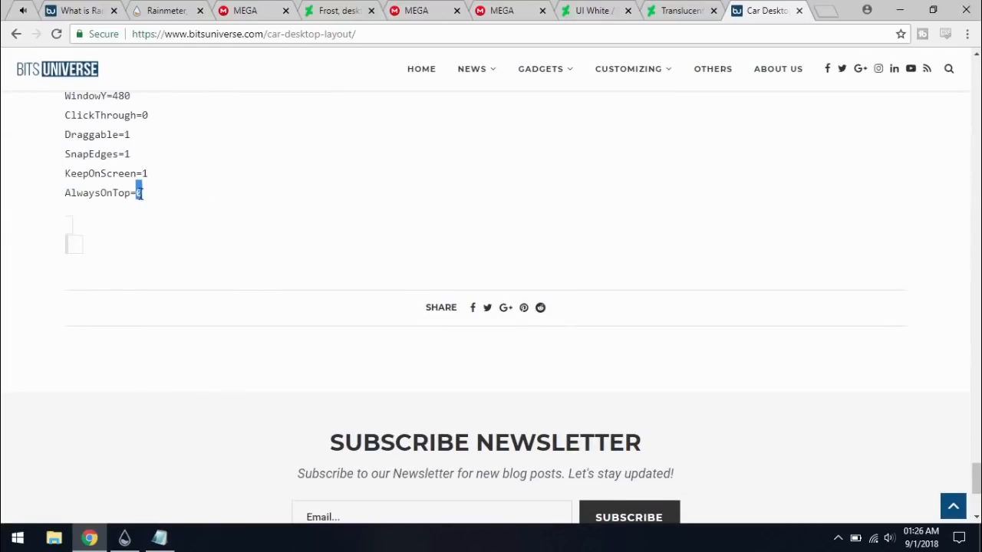
{"action": "left_click_drag", "start_coordinate": [142, 198], "coordinate": [106, 155]}
{"action": "left_click", "coordinate": [107, 156]}
{"action": "scroll", "coordinate": [100, 150], "scroll_direction": "up", "scroll_amount": 10}
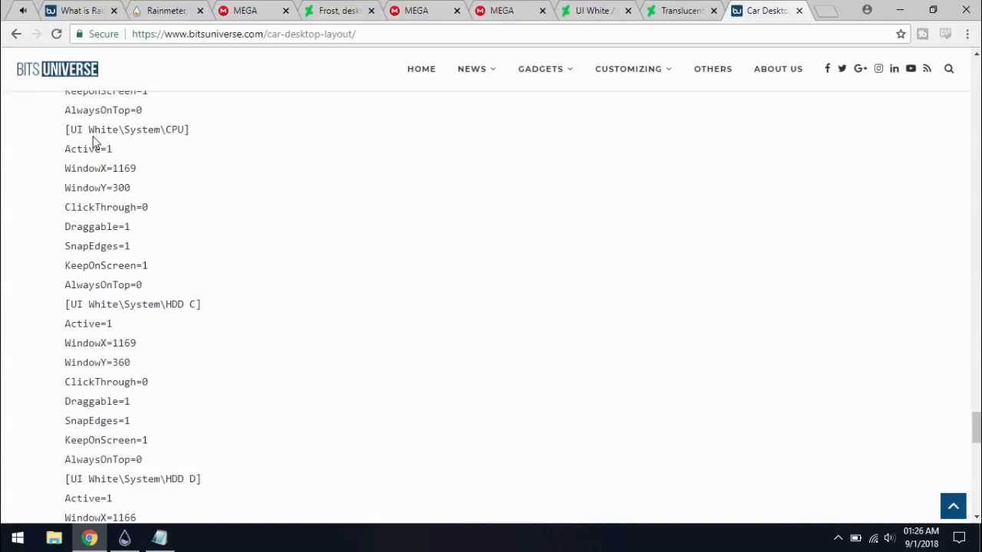
{"action": "scroll", "coordinate": [169, 284], "scroll_direction": "down", "scroll_amount": 10}
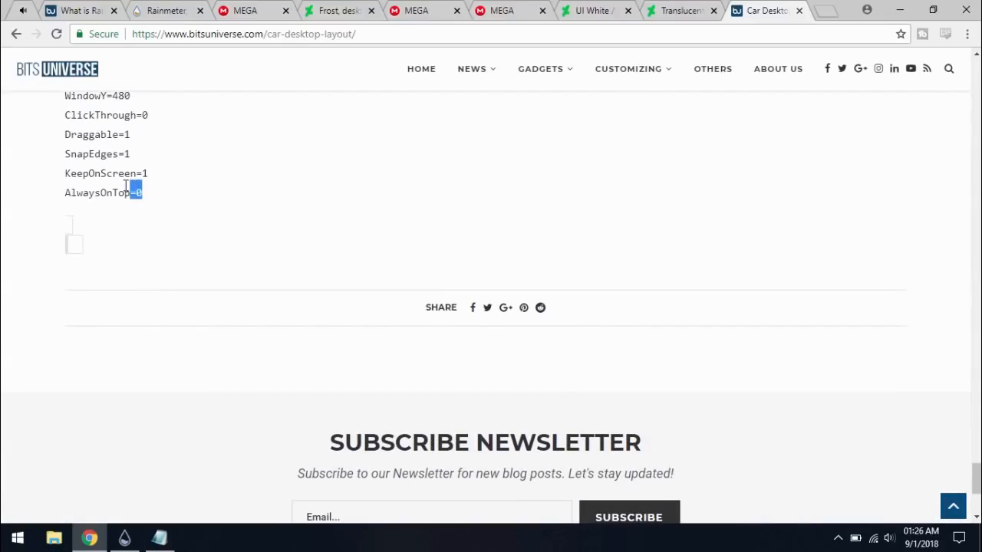
{"action": "scroll", "coordinate": [105, 173], "scroll_direction": "up", "scroll_amount": 15}
{"action": "left_click_drag", "start_coordinate": [126, 186], "coordinate": [71, 268]}
{"action": "scroll", "coordinate": [104, 172], "scroll_direction": "up", "scroll_amount": 15}
{"action": "scroll", "coordinate": [105, 173], "scroll_direction": "up", "scroll_amount": 15}
{"action": "right_click", "coordinate": [76, 267]}
{"action": "left_click", "coordinate": [93, 278]}
{"action": "left_click", "coordinate": [90, 538]}
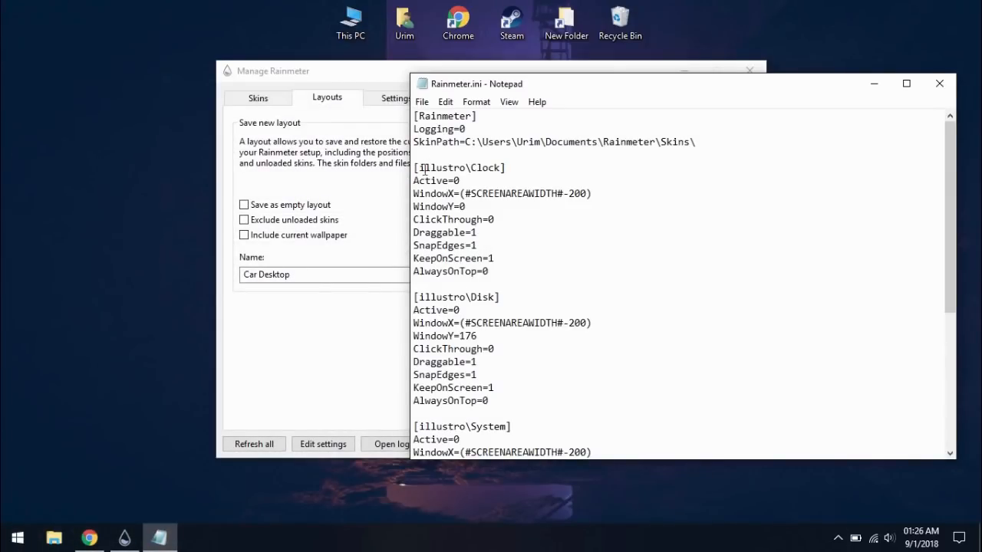
Replace all the illustro sections below the SkinPath line in Rainmeter.ini with the copied layout code.
{"action": "left_click_drag", "start_coordinate": [414, 168], "coordinate": [461, 468]}
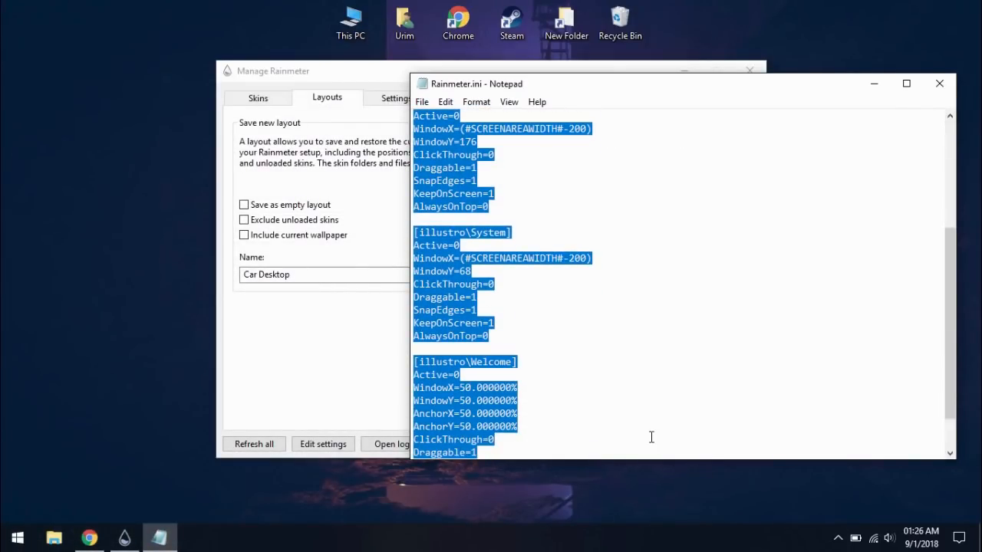
{"action": "key", "text": "BackSpace"}
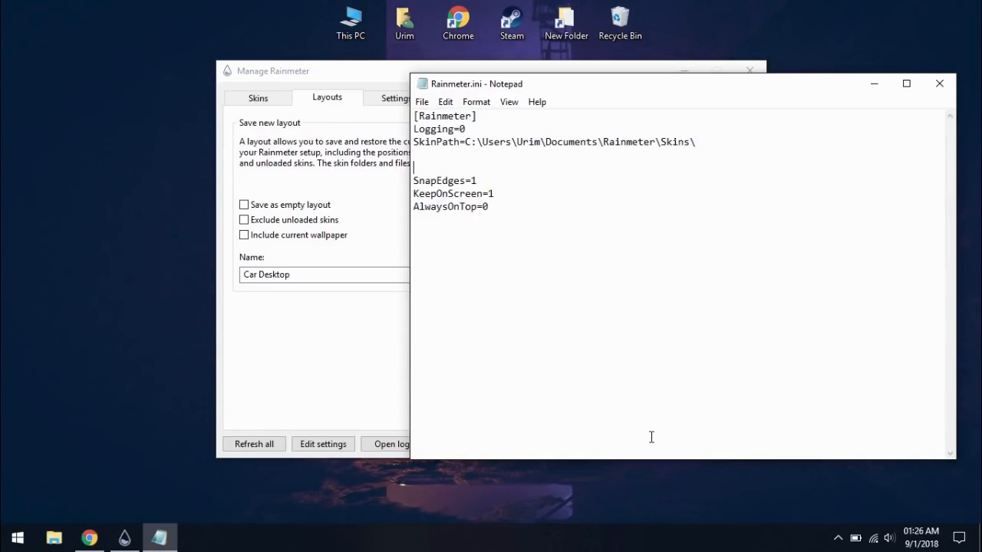
{"action": "left_click_drag", "start_coordinate": [562, 366], "coordinate": [339, 184]}
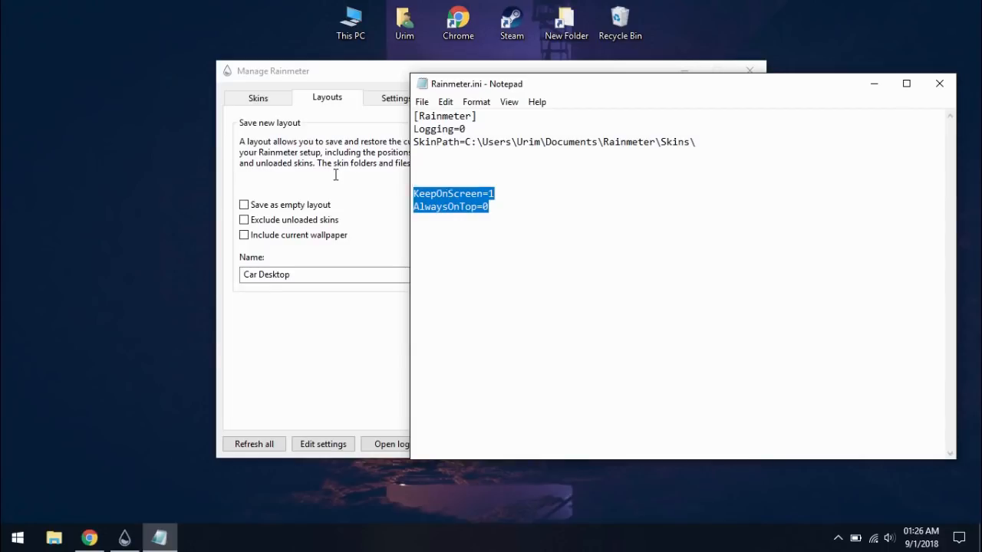
{"action": "key", "text": "BackSpace"}
{"action": "key", "text": "BackSpace"}
{"action": "right_click", "coordinate": [520, 188]}
{"action": "left_click", "coordinate": [573, 254]}
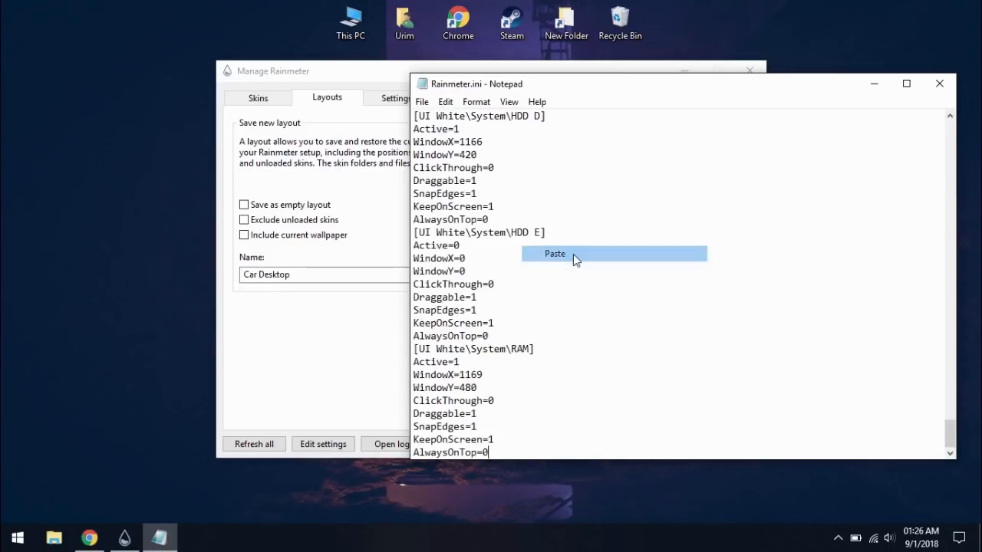
Save and close Rainmeter.ini, then load the Car Desktop layout and minimise the Manage Rainmeter window.
{"action": "left_click", "coordinate": [422, 102]}
{"action": "left_click", "coordinate": [441, 149]}
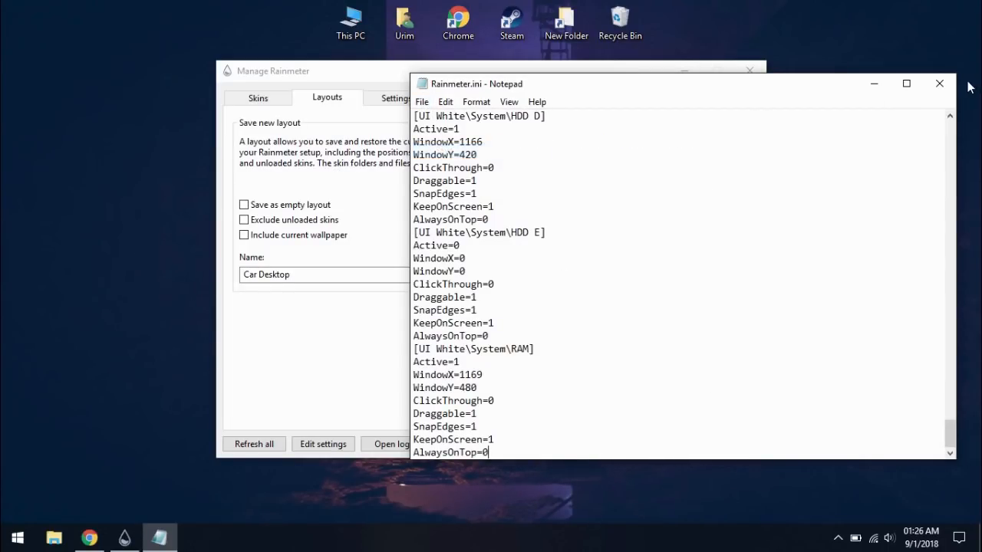
{"action": "left_click", "coordinate": [939, 83]}
{"action": "left_click", "coordinate": [716, 148]}
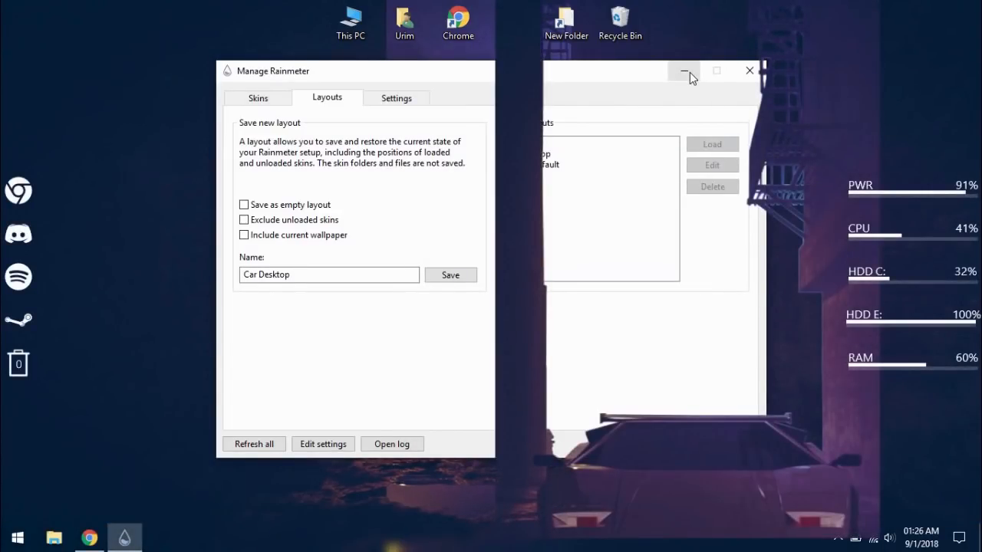
{"action": "left_click", "coordinate": [690, 72]}
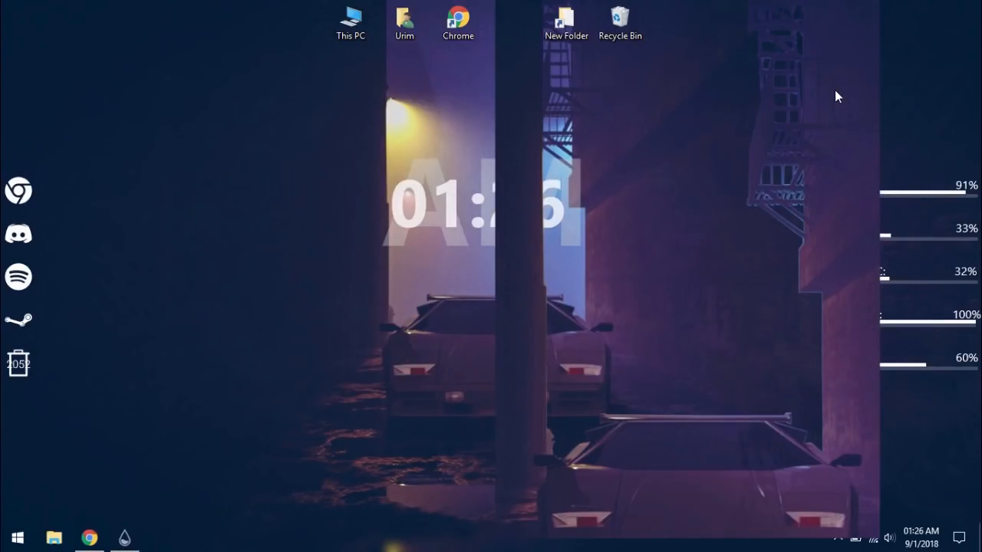
Open the Layer1 skin's file for editing and bring up the Windows display settings to check the screen resolution.
{"action": "right_click", "coordinate": [835, 90]}
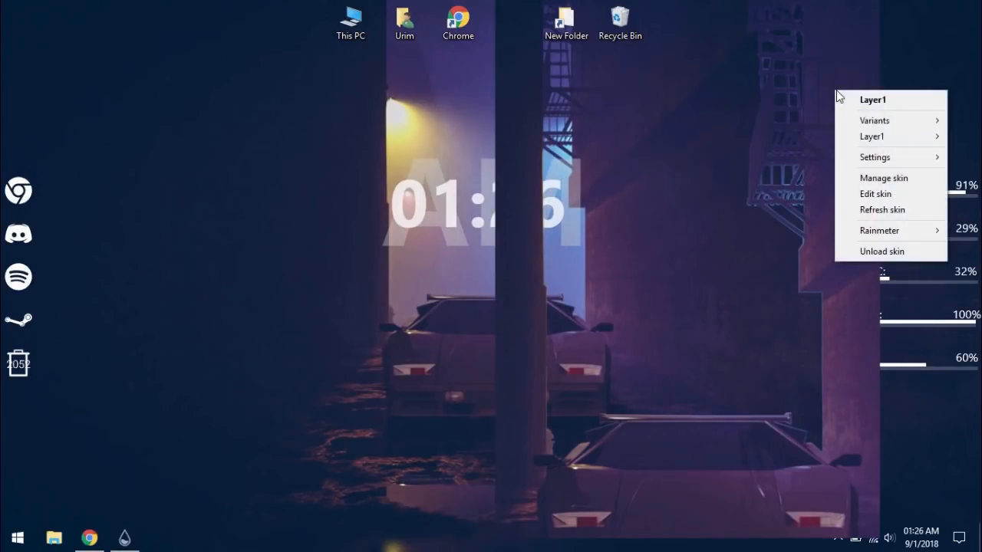
{"action": "left_click", "coordinate": [871, 196]}
{"action": "right_click", "coordinate": [258, 191]}
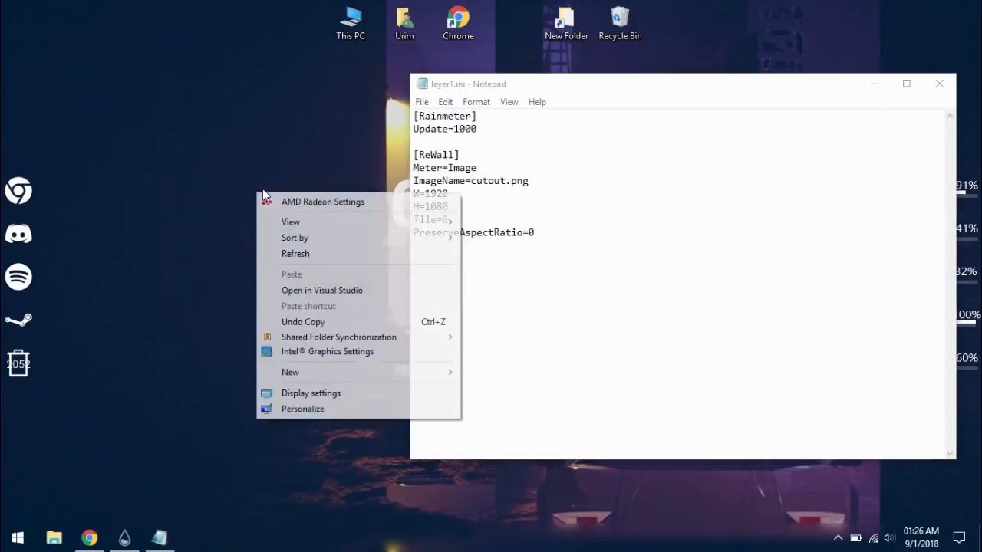
{"action": "left_click", "coordinate": [355, 392]}
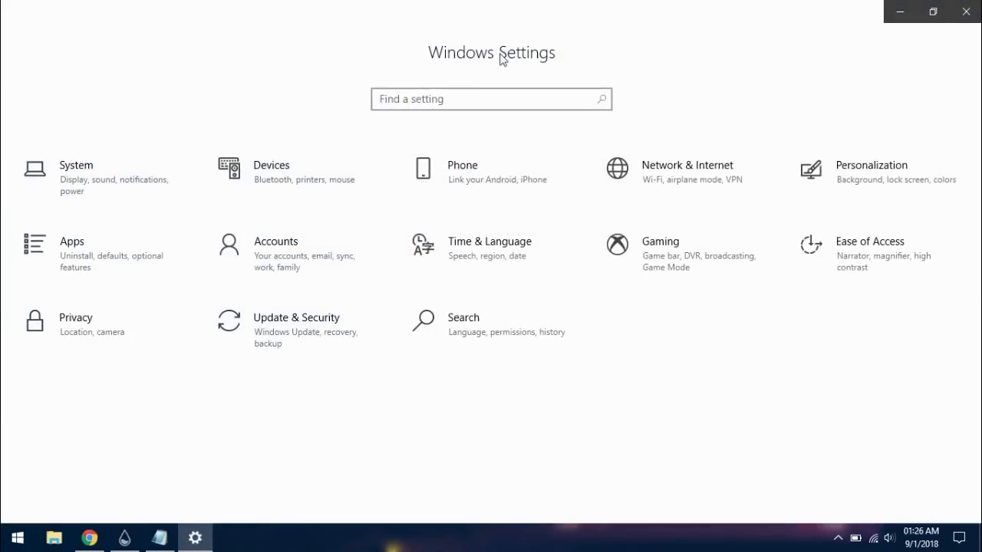
{"action": "double_click", "coordinate": [522, 26]}
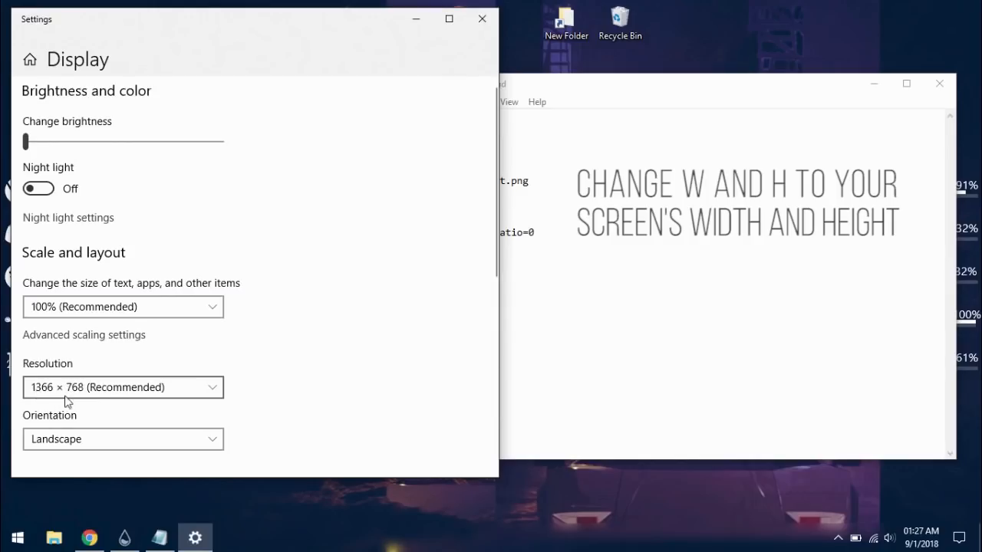
Set W to 1366 and H to 768 in layer1.ini to match the screen resolution.
{"action": "key", "text": "alt+Tab"}
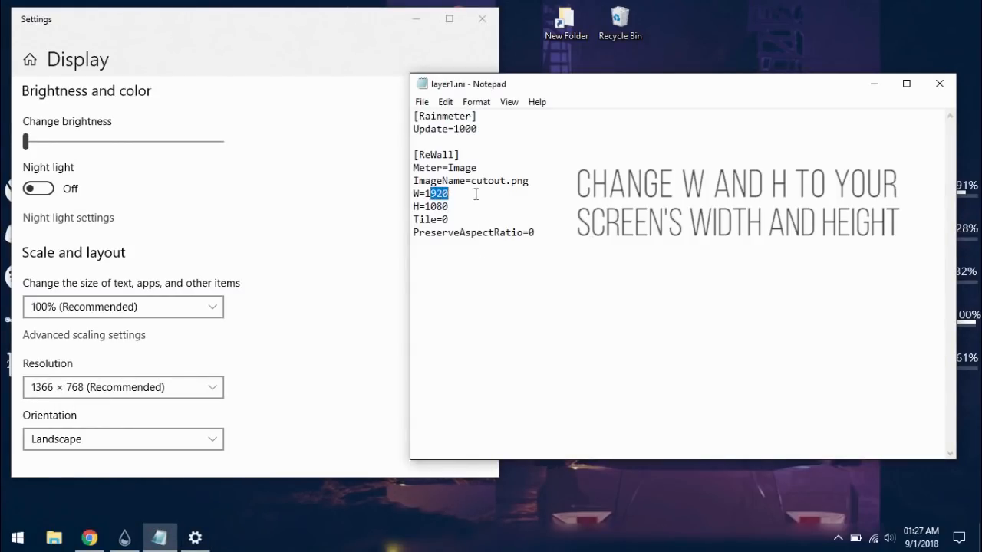
{"action": "left_click_drag", "start_coordinate": [475, 194], "coordinate": [424, 194]}
{"action": "type", "text": "1366"}
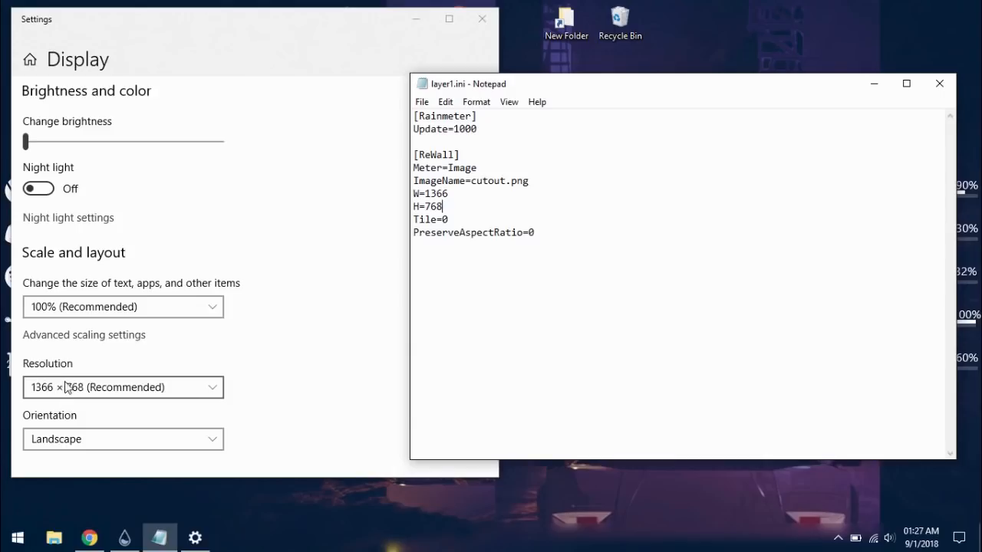
Close the display settings, save and close layer1.ini, and refresh the Layer1 skin.
{"action": "left_click", "coordinate": [482, 19]}
{"action": "left_click", "coordinate": [421, 102]}
{"action": "left_click", "coordinate": [470, 150]}
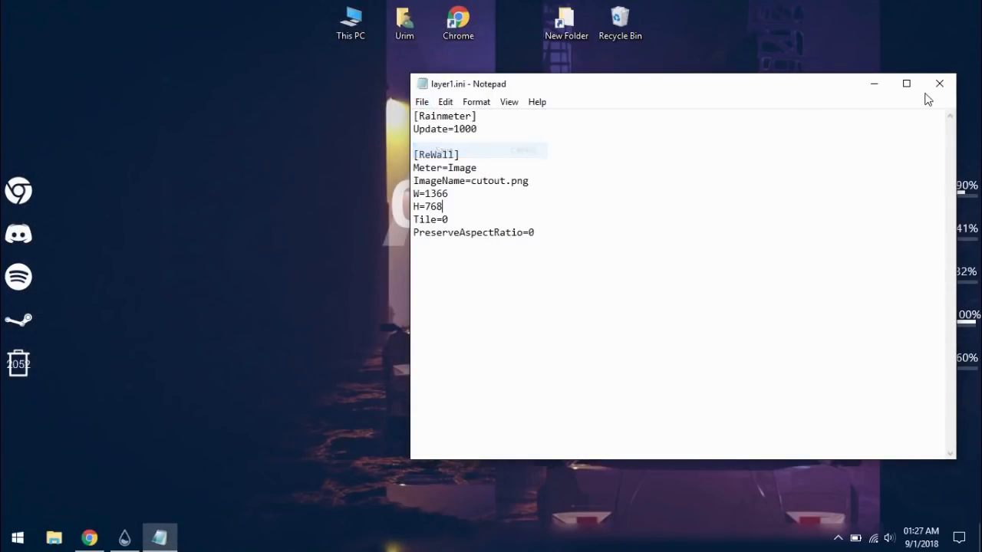
{"action": "left_click", "coordinate": [938, 85]}
{"action": "right_click", "coordinate": [851, 191]}
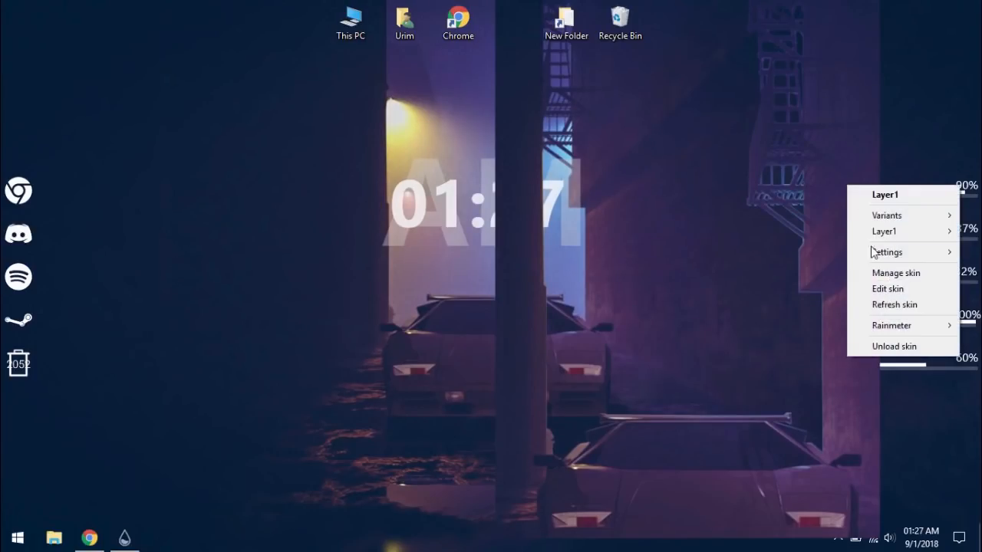
{"action": "left_click", "coordinate": [883, 303]}
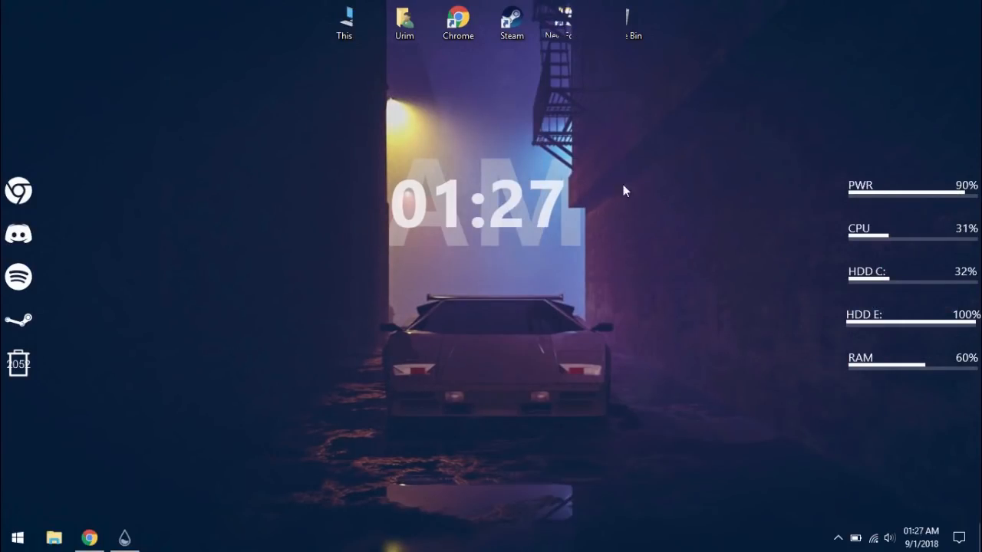
Hide the desktop icons.
{"action": "right_click", "coordinate": [451, 63]}
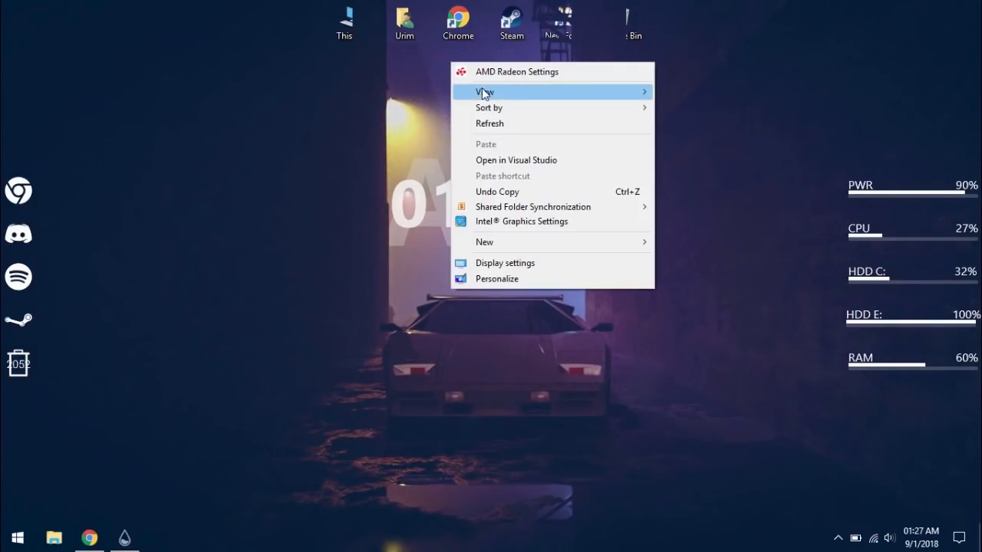
{"action": "mouse_move", "coordinate": [483, 89]}
{"action": "left_click", "coordinate": [705, 182]}
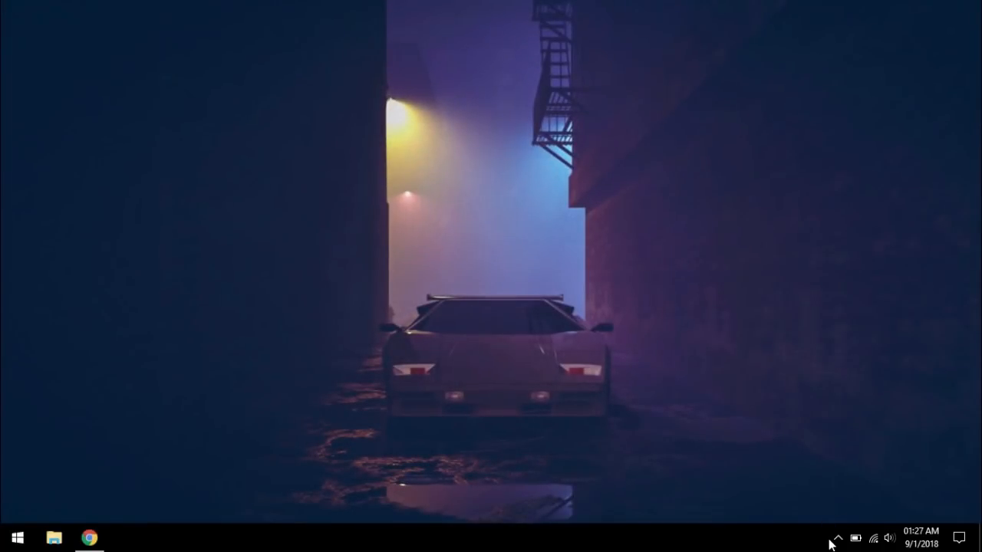
Open the Manage Rainmeter window, move it aside on the desktop, and expand the unFold skin folder.
{"action": "left_click", "coordinate": [837, 539]}
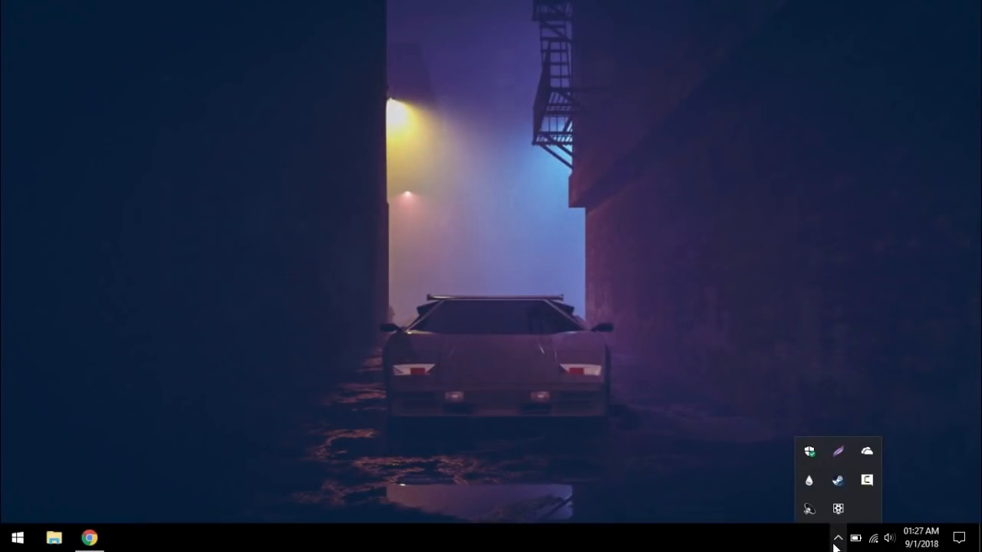
{"action": "left_click", "coordinate": [807, 481]}
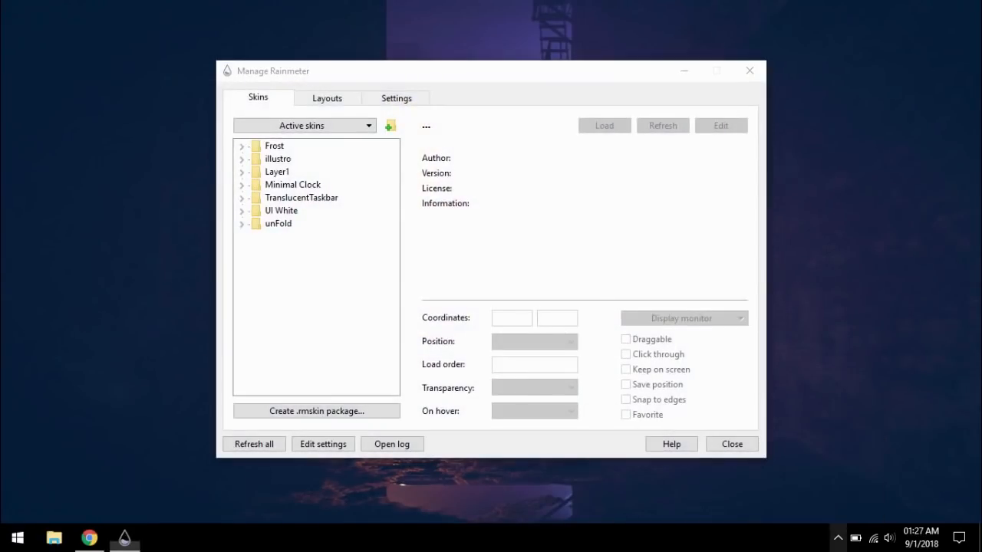
{"action": "left_click_drag", "start_coordinate": [447, 81], "coordinate": [820, 51]}
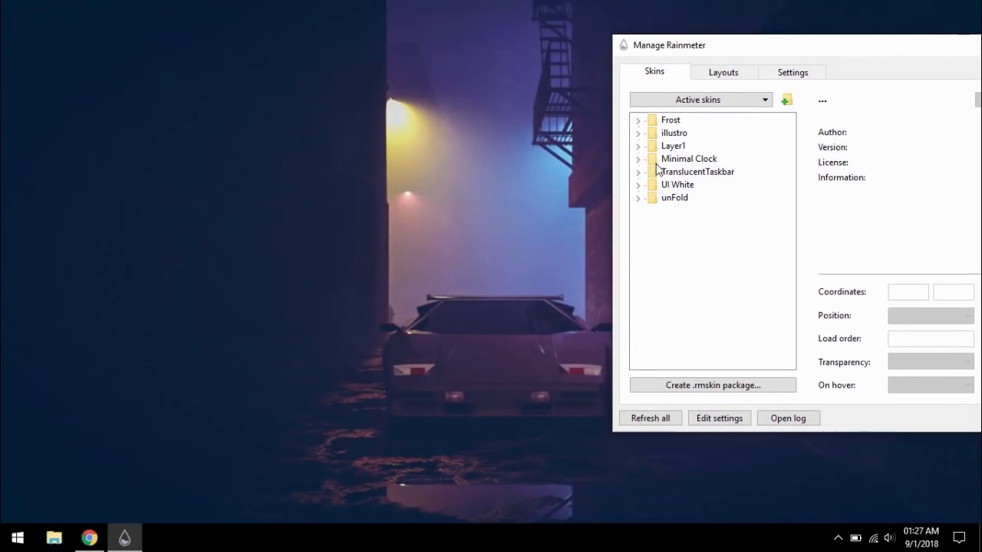
{"action": "left_click", "coordinate": [640, 198]}
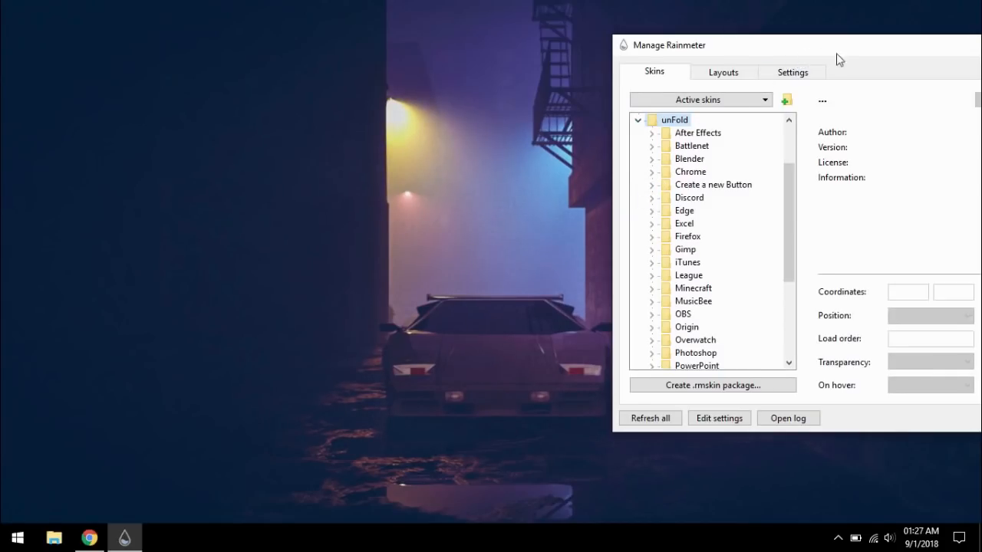
{"action": "left_click_drag", "start_coordinate": [837, 59], "coordinate": [680, 63]}
Load the Transparent variant of the unFold Chrome skin and set its vertical coordinate to 240.
{"action": "left_click", "coordinate": [496, 175]}
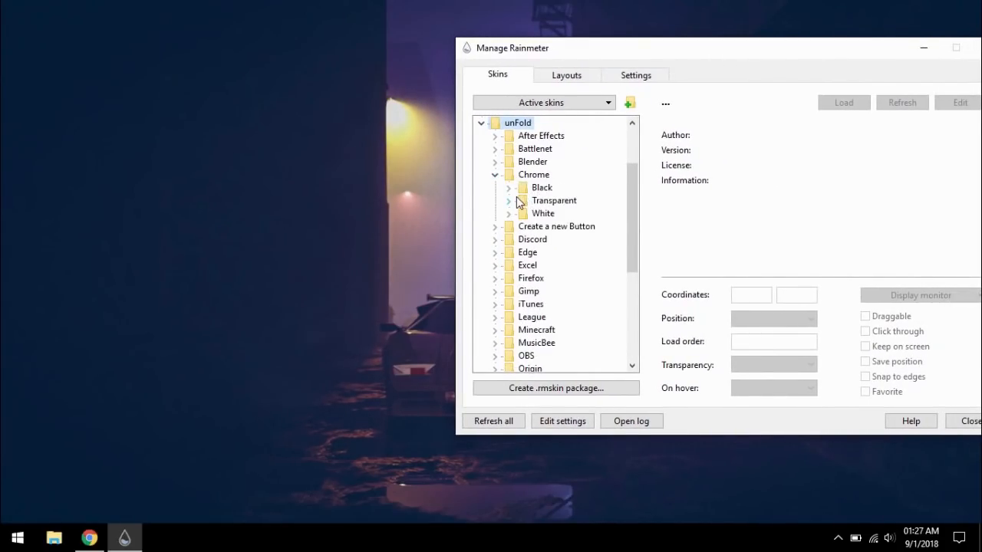
{"action": "left_click", "coordinate": [509, 200]}
{"action": "left_click", "coordinate": [558, 214]}
{"action": "left_click", "coordinate": [843, 104]}
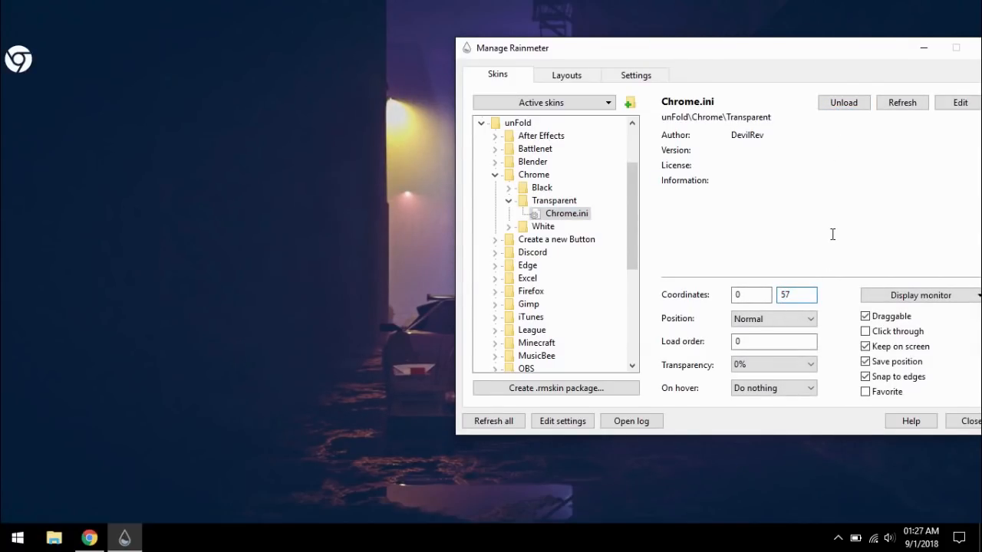
{"action": "type", "text": "240"}
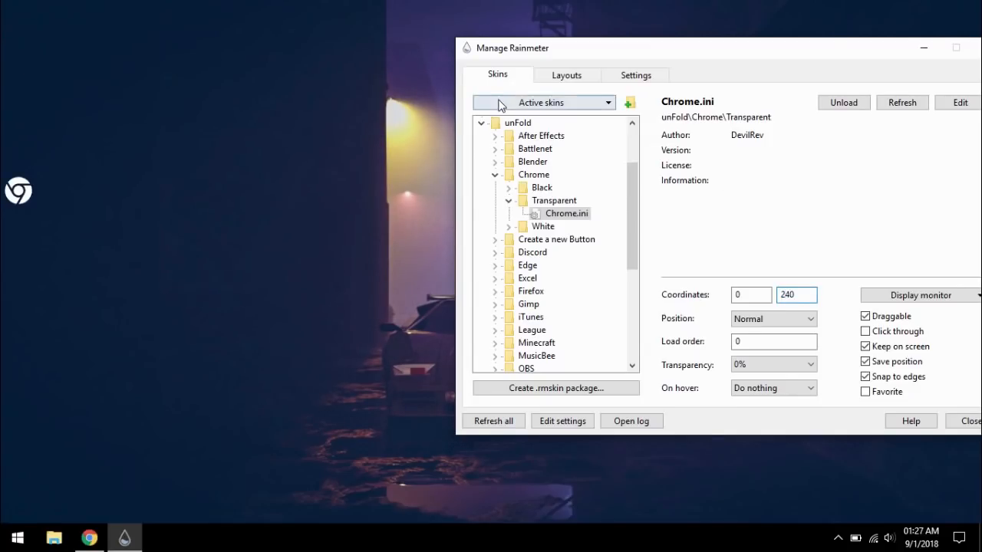
Load the Transparent variant of the unFold Discord skin and set its vertical coordinate so it sits just below the Chrome icon.
{"action": "left_click", "coordinate": [495, 174]}
{"action": "left_click", "coordinate": [494, 201]}
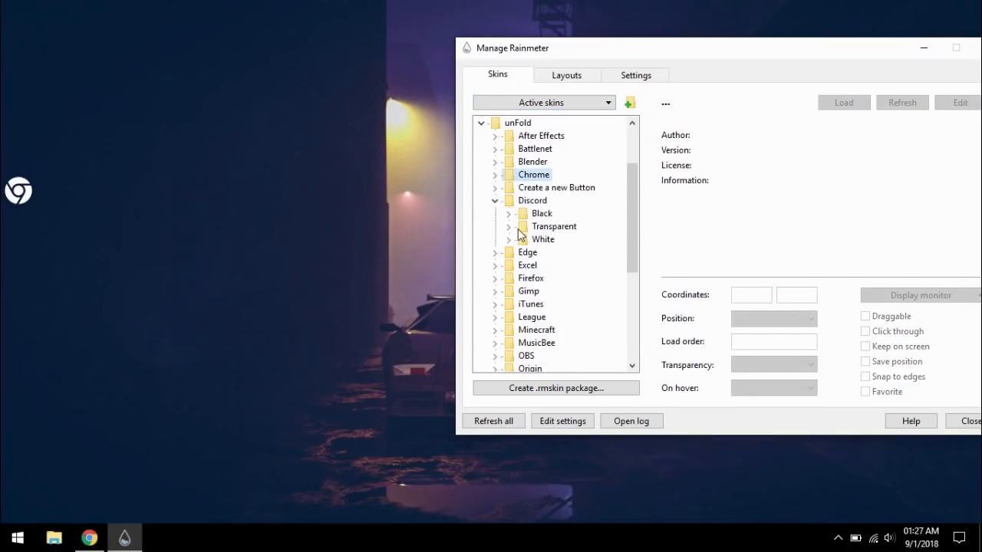
{"action": "left_click", "coordinate": [508, 227]}
{"action": "left_click", "coordinate": [560, 239]}
{"action": "left_click", "coordinate": [843, 103]}
{"action": "left_click", "coordinate": [781, 295]}
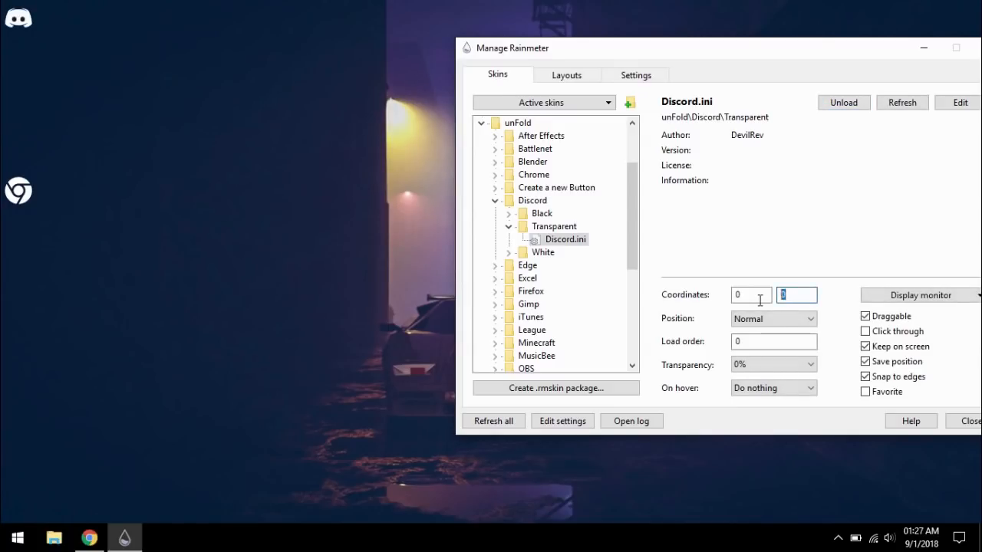
Load the Transparent variant of the unFold Spotify skin and set its vertical coordinate to place it below the Discord icon.
{"action": "left_click", "coordinate": [496, 200]}
{"action": "scroll", "coordinate": [603, 227], "scroll_direction": "down", "scroll_amount": 1}
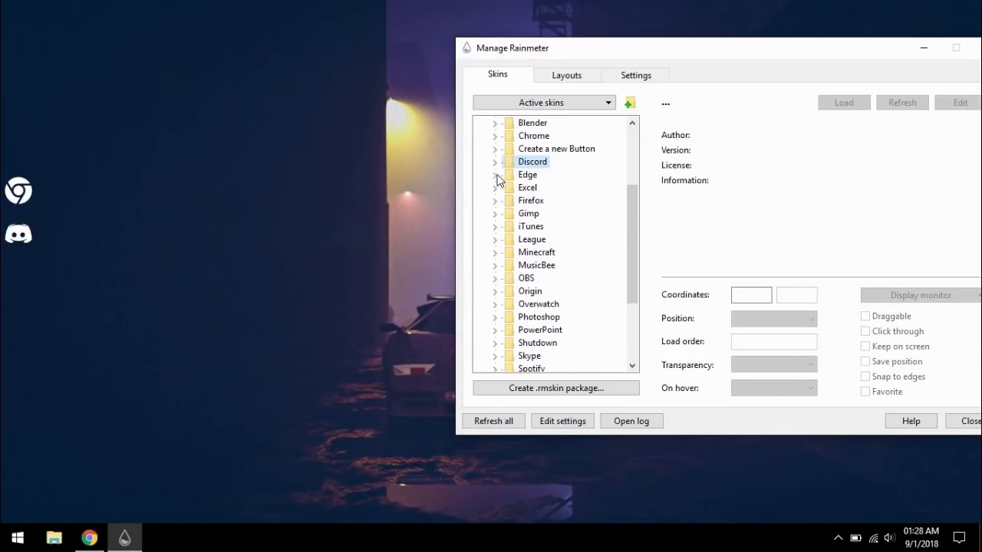
{"action": "scroll", "coordinate": [505, 277], "scroll_direction": "down", "scroll_amount": 1}
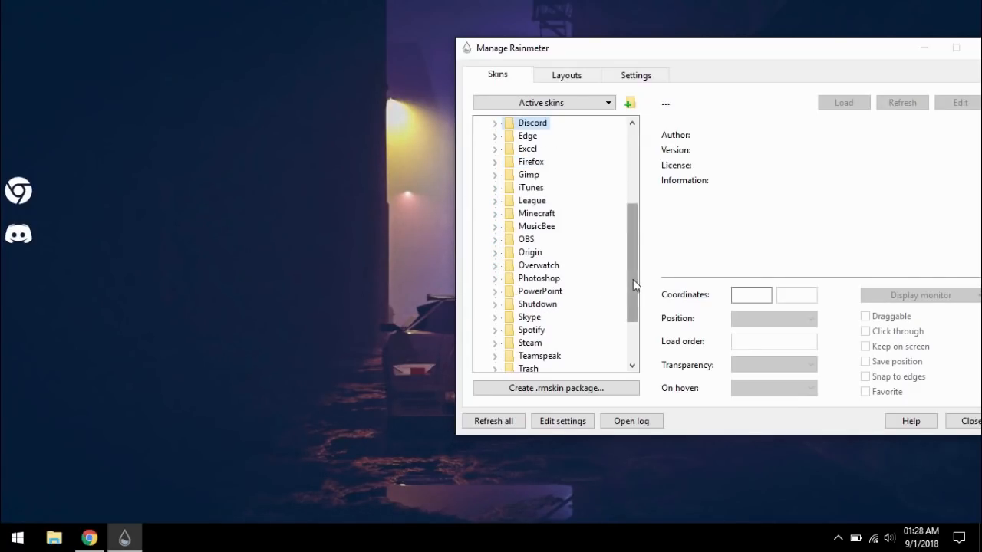
{"action": "left_click_drag", "start_coordinate": [632, 280], "coordinate": [634, 293]}
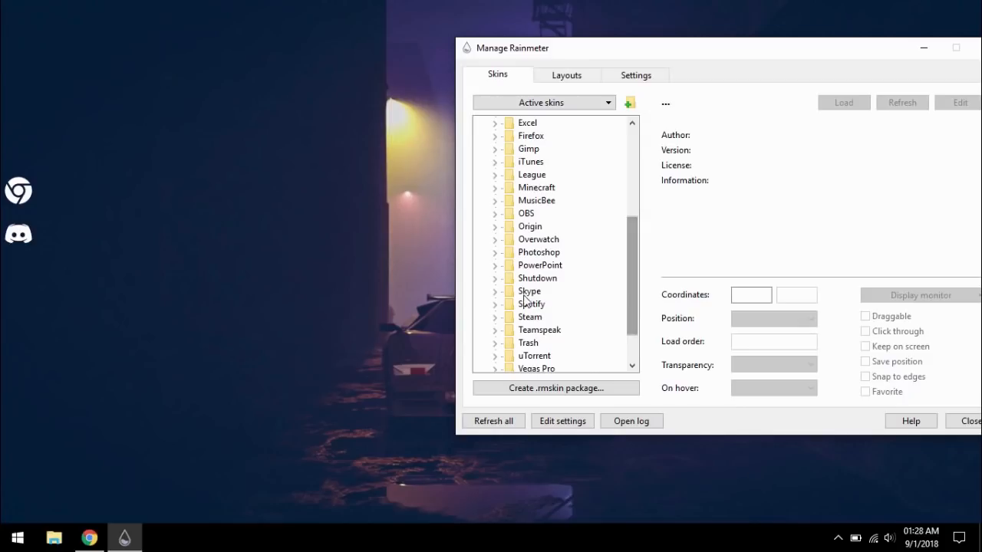
{"action": "left_click", "coordinate": [495, 305]}
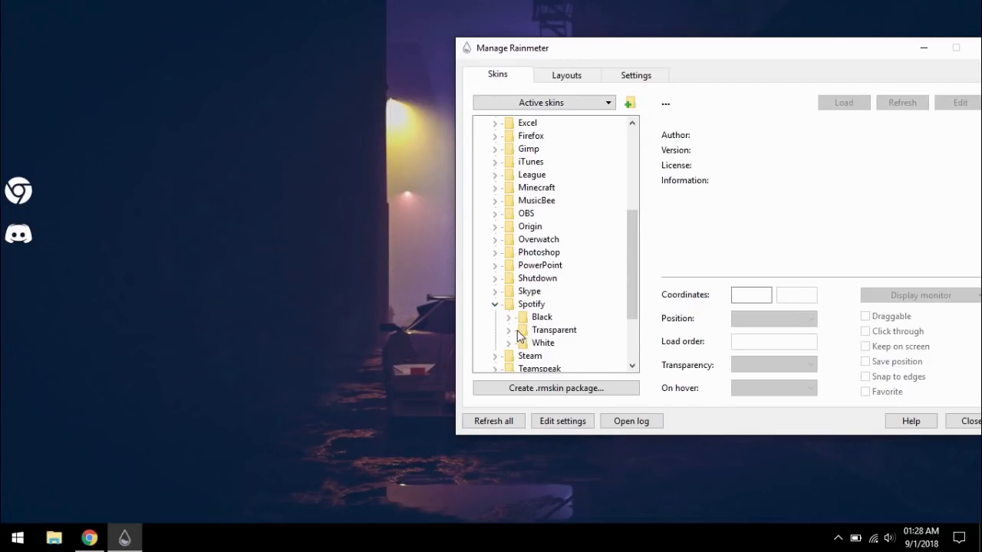
{"action": "left_click", "coordinate": [508, 329]}
{"action": "left_click", "coordinate": [536, 343]}
{"action": "left_click", "coordinate": [839, 105]}
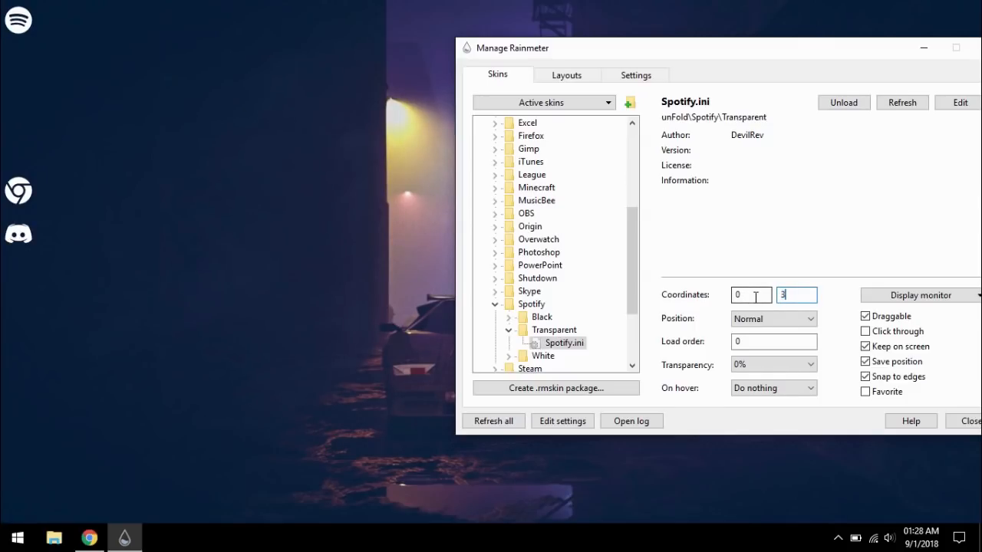
Load the Transparent variant of the unFold Steam skin and set its vertical coordinate to place it below the Spotify icon.
{"action": "left_click", "coordinate": [495, 304]}
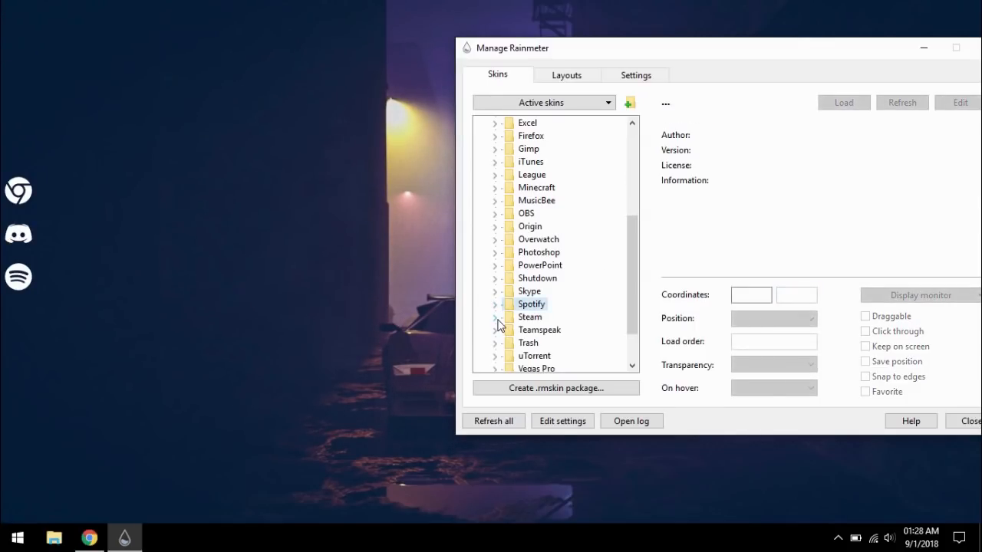
{"action": "left_click", "coordinate": [495, 317]}
{"action": "left_click", "coordinate": [562, 356]}
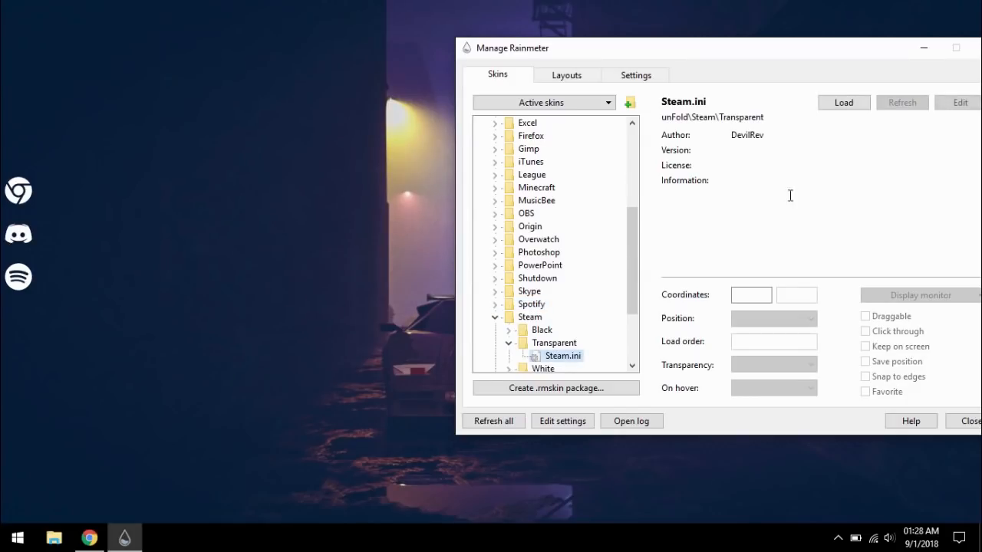
{"action": "left_click", "coordinate": [844, 103]}
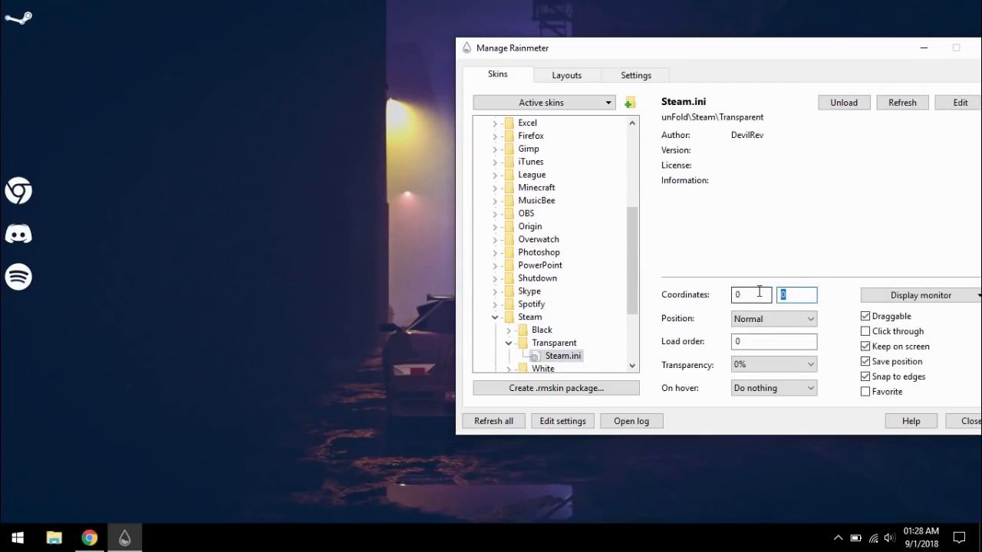
Load the Transparent variant of the unFold Trash skin and set its vertical coordinate to 480.
{"action": "left_click", "coordinate": [494, 316]}
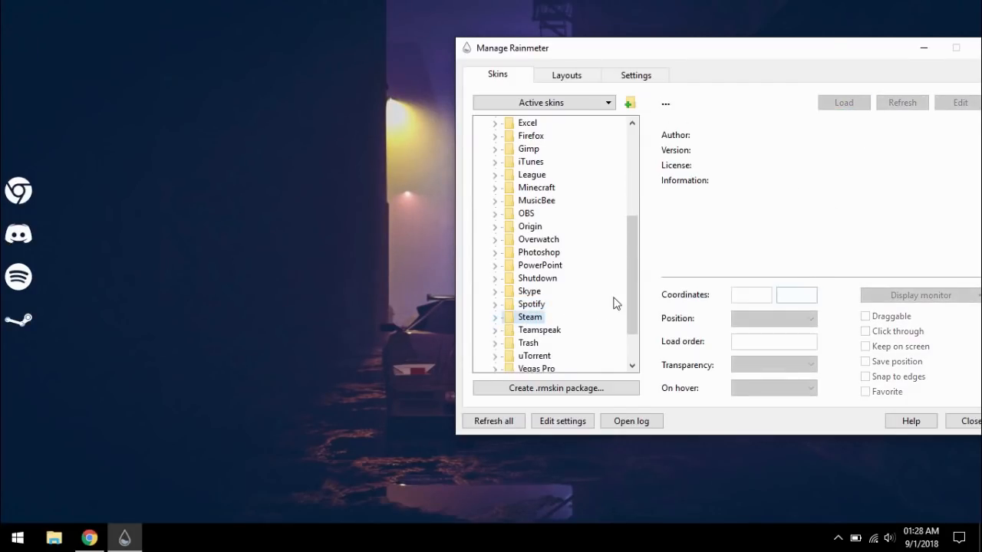
{"action": "scroll", "coordinate": [567, 311], "scroll_direction": "down", "scroll_amount": 1}
{"action": "left_click", "coordinate": [496, 304]}
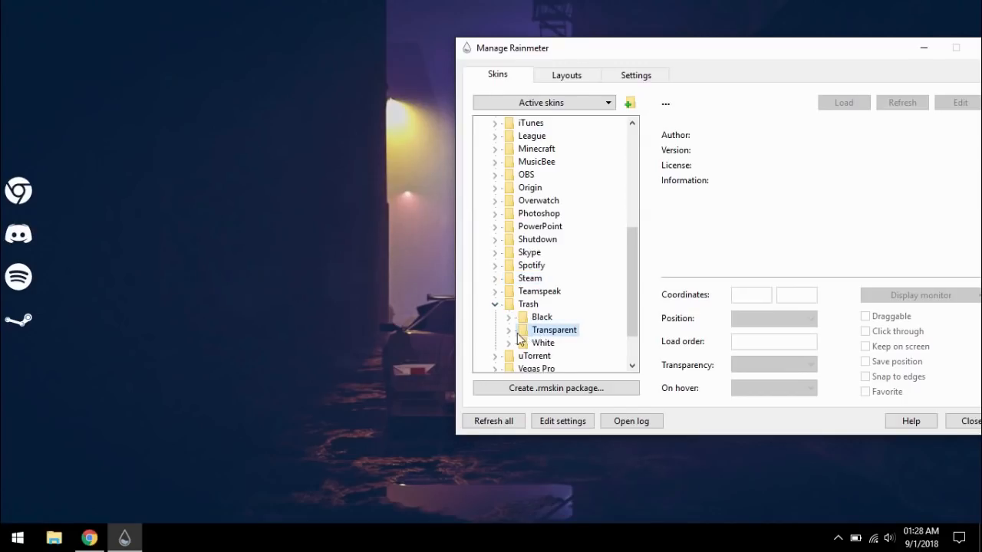
{"action": "left_click", "coordinate": [560, 342]}
{"action": "left_click", "coordinate": [844, 102]}
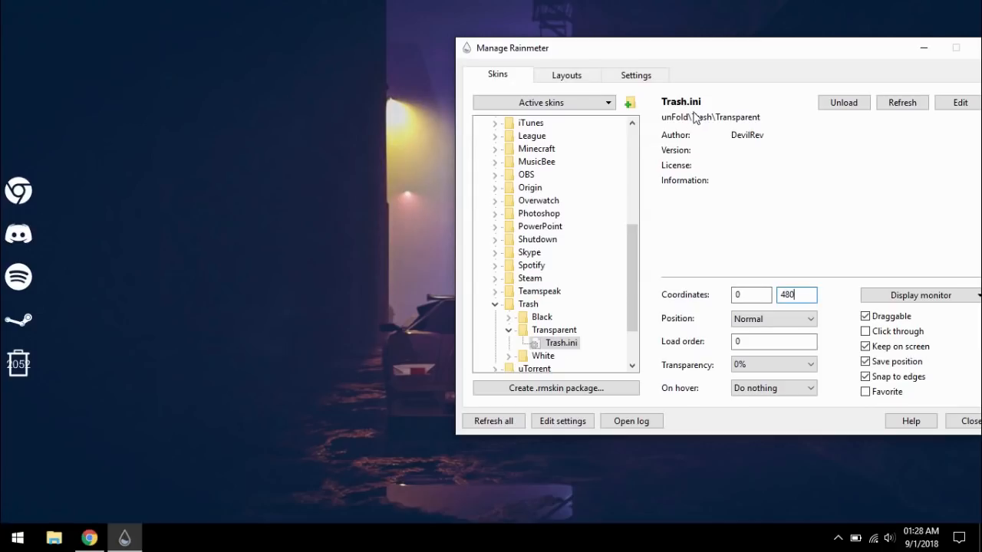
Move the Manage Rainmeter window fully into view and collapse the Trash and unFold skin folders.
{"action": "left_click_drag", "start_coordinate": [737, 53], "coordinate": [558, 81]}
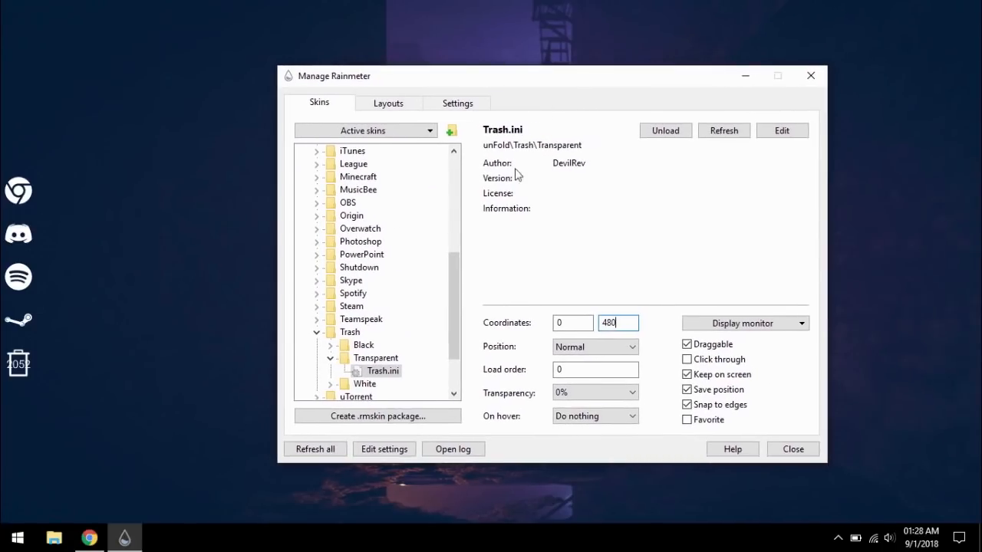
{"action": "left_click", "coordinate": [318, 333]}
{"action": "left_click_drag", "start_coordinate": [448, 310], "coordinate": [451, 188]}
{"action": "left_click", "coordinate": [303, 229]}
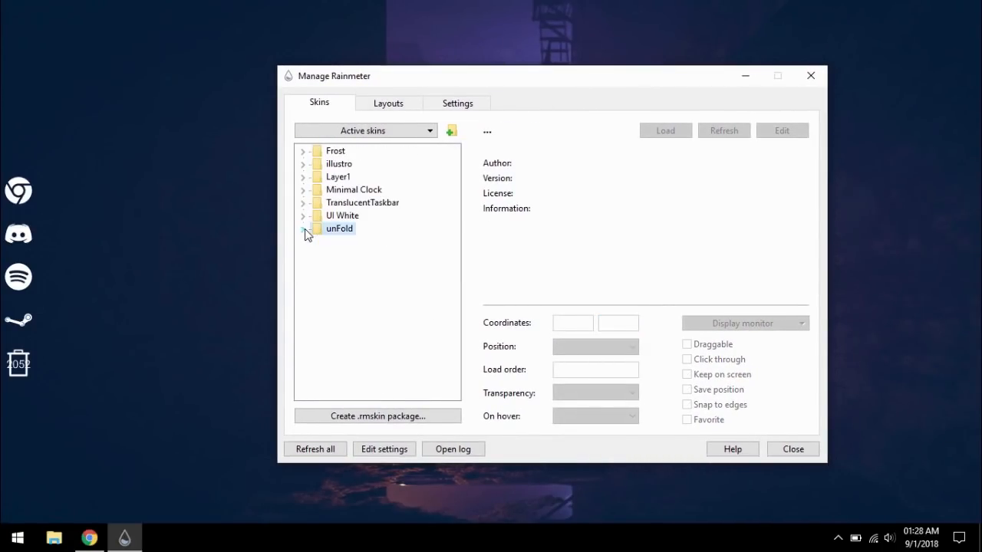
Try to load a skin from the Frost folder in Manage Rainmeter.
{"action": "left_click_drag", "start_coordinate": [441, 82], "coordinate": [617, 77]}
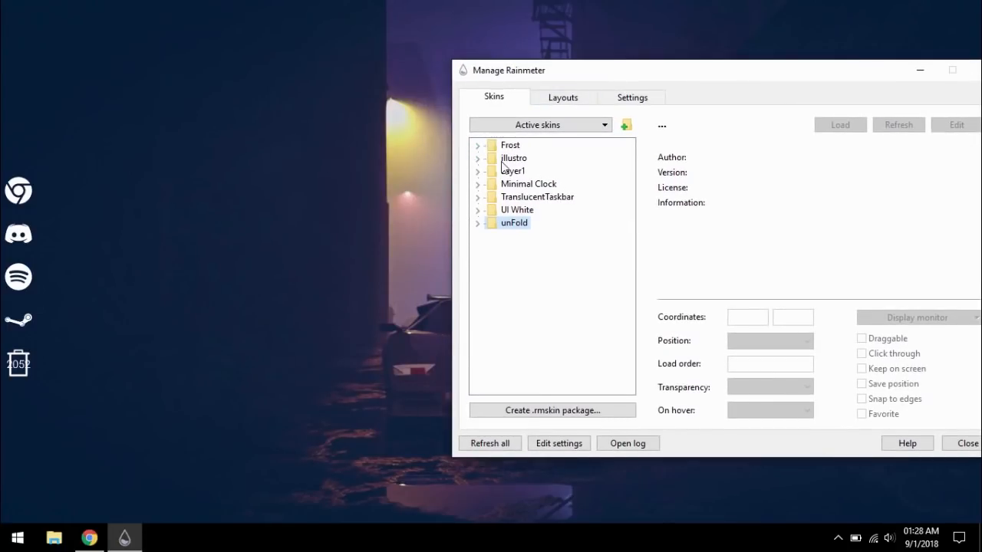
{"action": "left_click", "coordinate": [478, 145]}
{"action": "left_click", "coordinate": [528, 236]}
{"action": "left_click", "coordinate": [840, 124]}
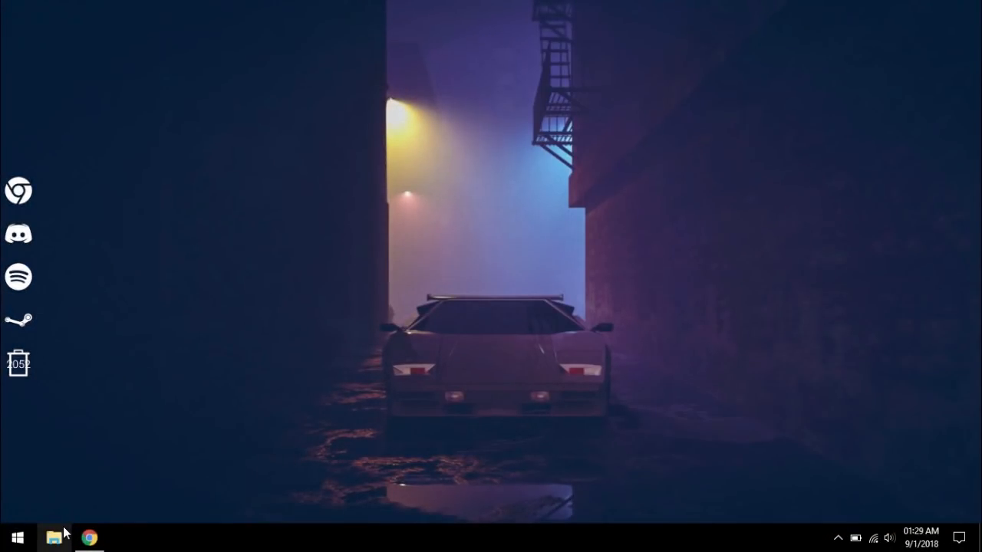
Install the Frost desktop music visualizer skin package from the Downloads folder in File Explorer, and minimise the folder window.
{"action": "left_click", "coordinate": [64, 532]}
{"action": "left_click", "coordinate": [201, 230]}
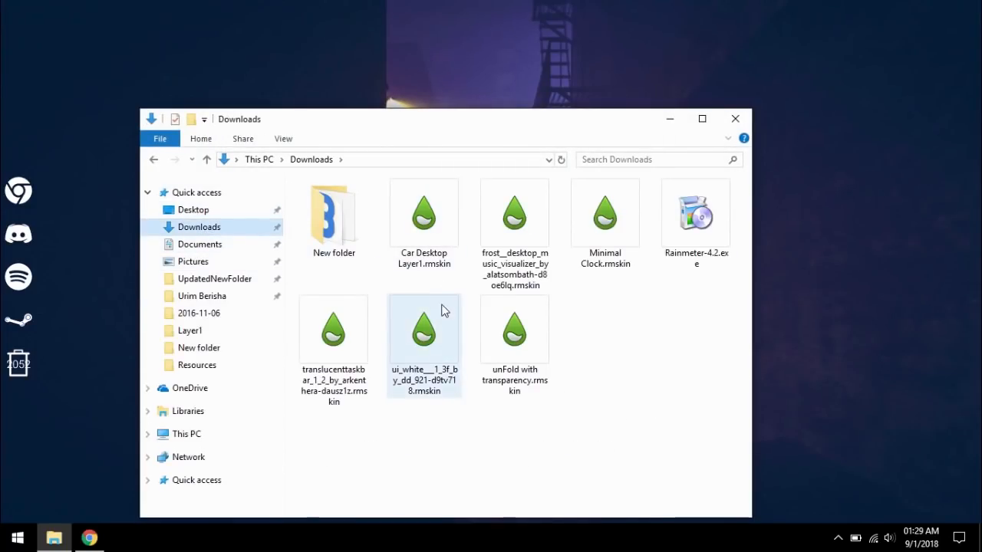
{"action": "double_click", "coordinate": [537, 288]}
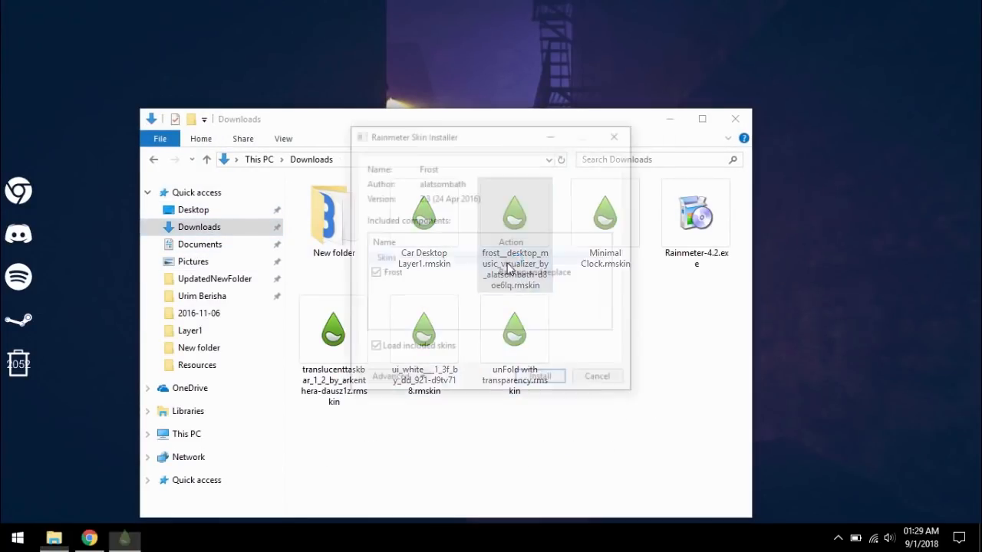
{"action": "left_click", "coordinate": [537, 381]}
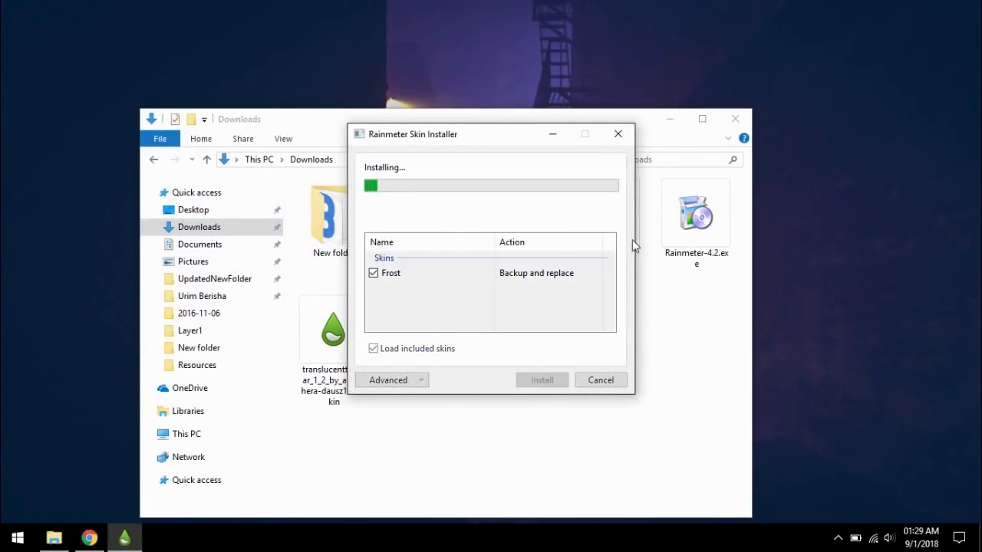
{"action": "left_click", "coordinate": [670, 122]}
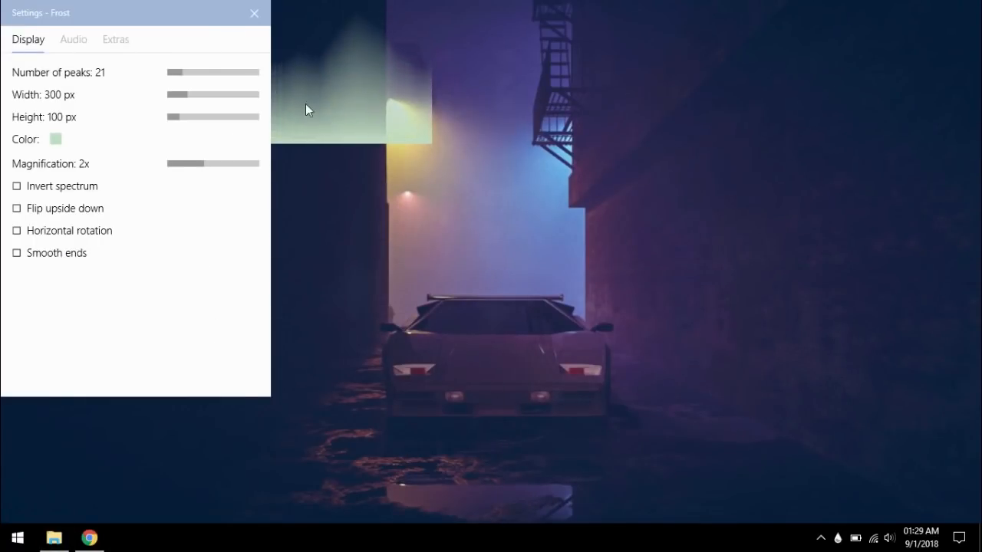
Move the Frost settings window away from the screen corner and place the visualizer over the car in the wallpaper.
{"action": "left_click_drag", "start_coordinate": [159, 16], "coordinate": [251, 183]}
{"action": "left_click_drag", "start_coordinate": [323, 112], "coordinate": [665, 301]}
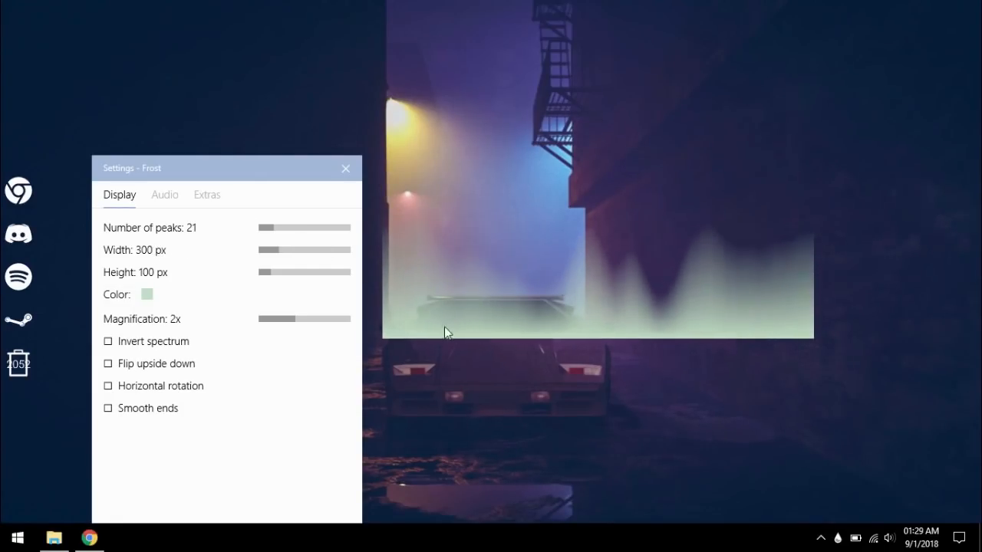
Open the Frost visualizer's variables file for editing and close the Frost settings window.
{"action": "right_click", "coordinate": [485, 327]}
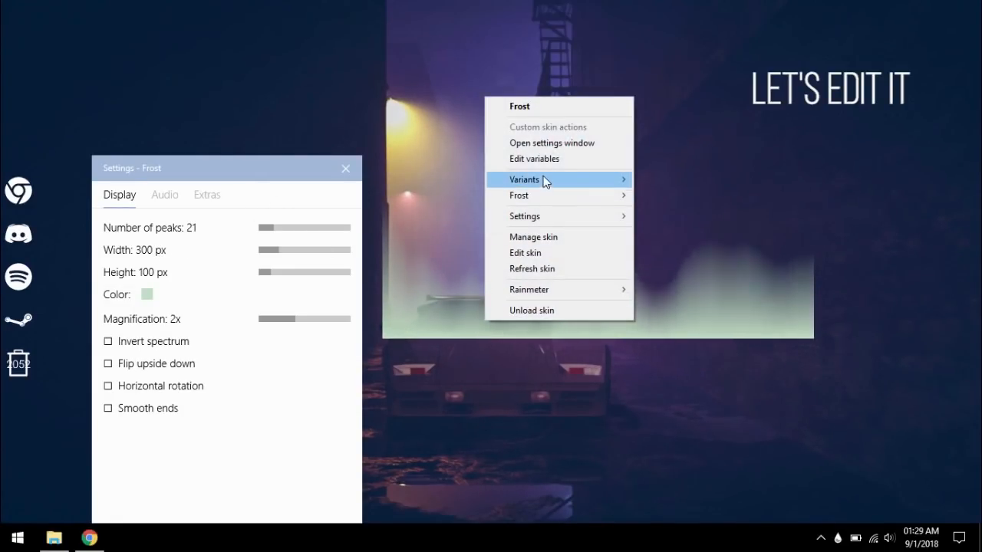
{"action": "left_click", "coordinate": [521, 159]}
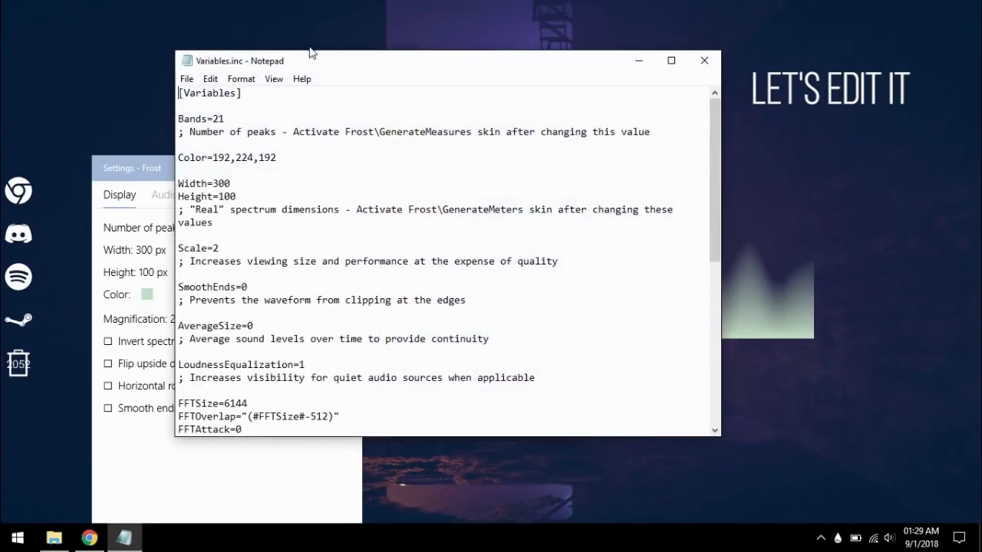
{"action": "left_click", "coordinate": [156, 165]}
{"action": "left_click", "coordinate": [348, 172]}
Fit the Notepad window beside the visualizer and set Color to 255,255,255 and Width to 180 in Variables.inc.
{"action": "left_click_drag", "start_coordinate": [480, 64], "coordinate": [336, 59]}
{"action": "left_click_drag", "start_coordinate": [581, 208], "coordinate": [364, 187]}
{"action": "left_click_drag", "start_coordinate": [77, 166], "coordinate": [133, 164]}
{"action": "type", "text": "25"}
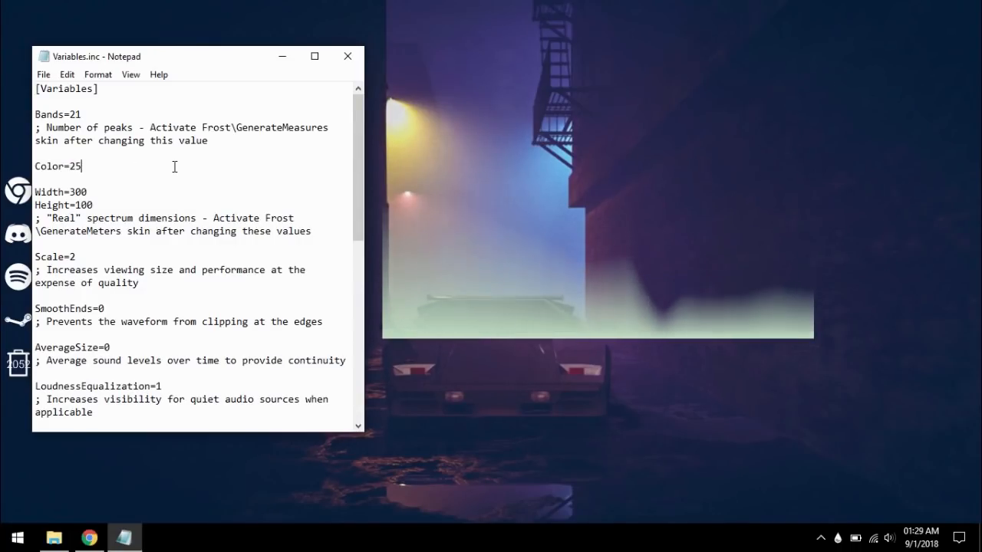
{"action": "type", "text": "5,255,255"}
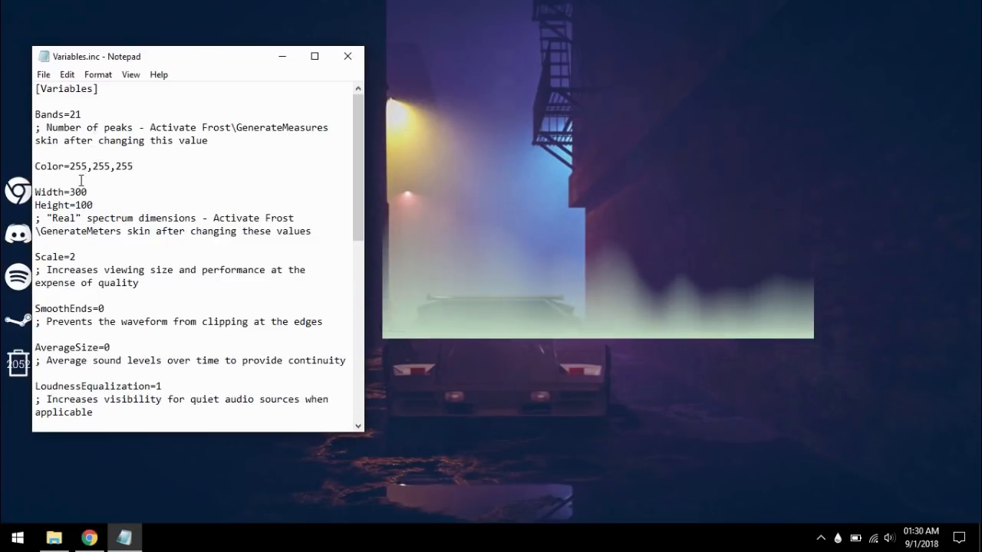
{"action": "left_click_drag", "start_coordinate": [70, 191], "coordinate": [89, 192]}
{"action": "type", "text": "180"}
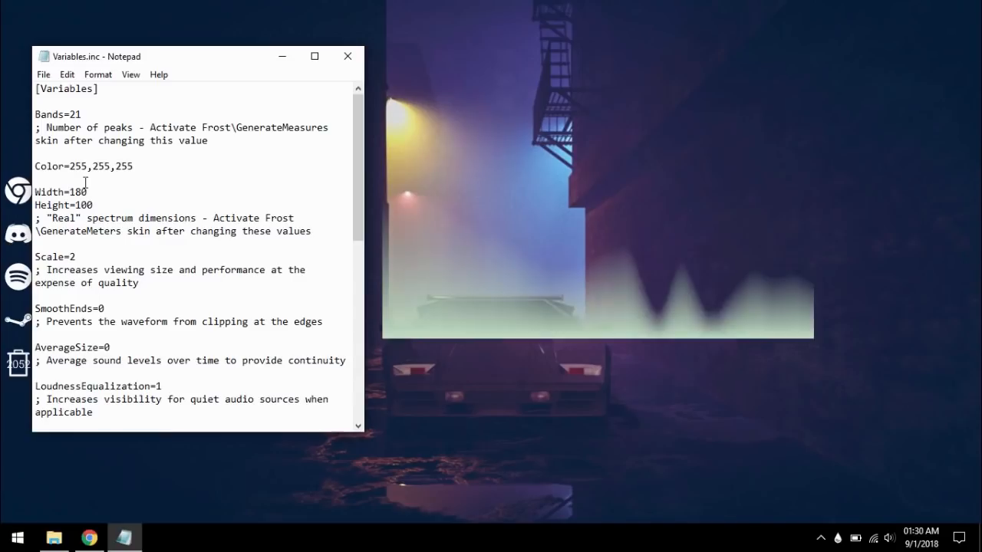
Save Variables.inc and refresh the Frost skin to apply the new colour and width.
{"action": "left_click", "coordinate": [44, 74]}
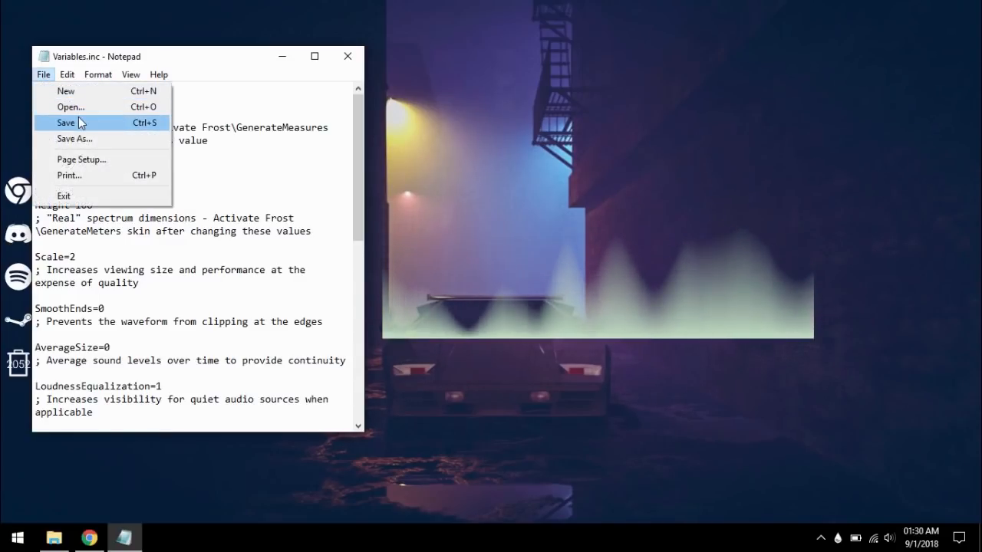
{"action": "left_click", "coordinate": [66, 123]}
{"action": "right_click", "coordinate": [502, 322]}
{"action": "left_click", "coordinate": [543, 271]}
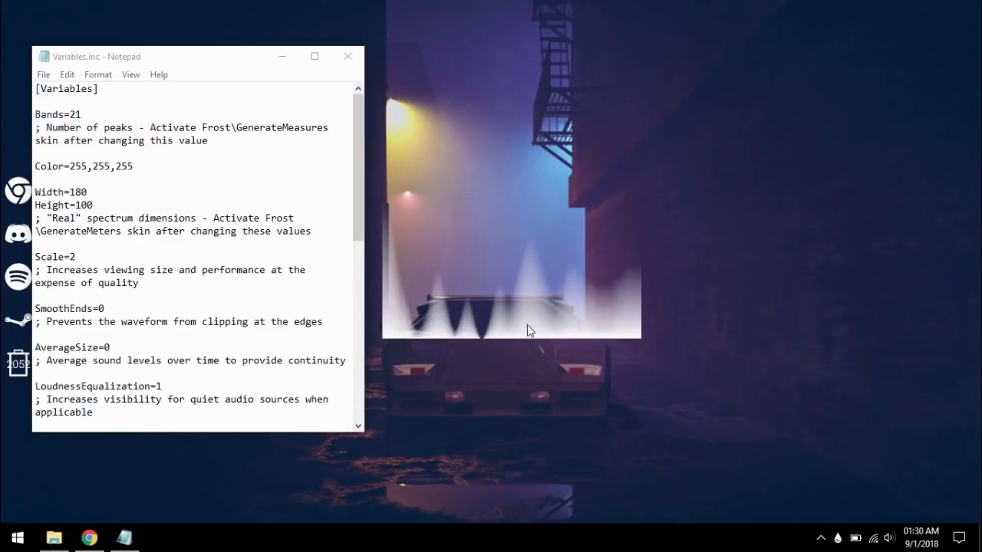
Set Height to 75 in Variables.inc, save the file, and refresh the Frost skin.
{"action": "double_click", "coordinate": [92, 204]}
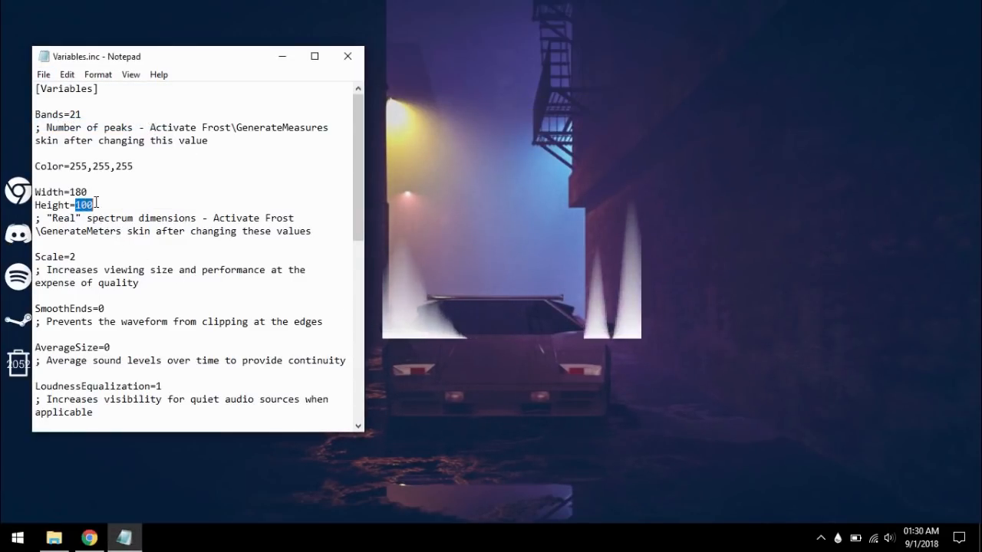
{"action": "type", "text": "75"}
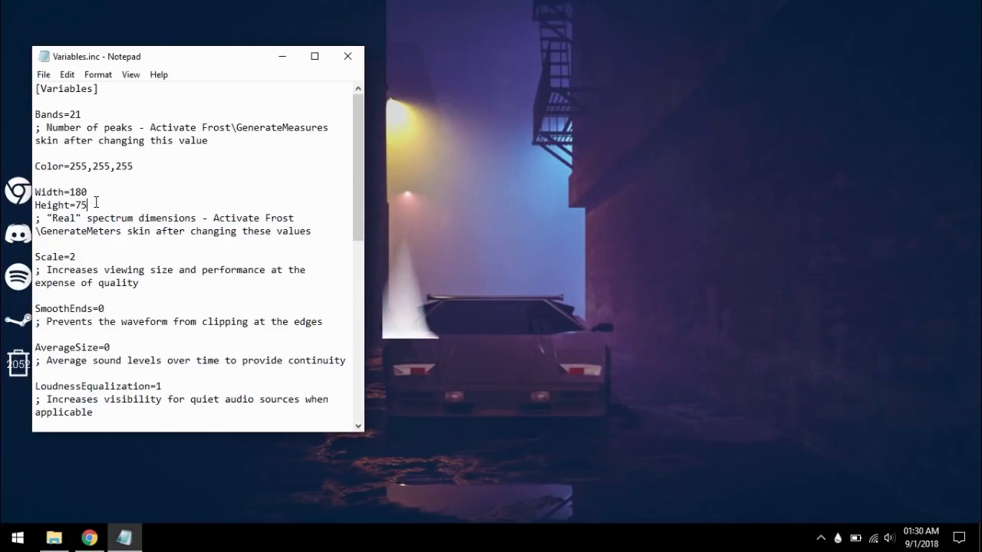
{"action": "right_click", "coordinate": [404, 332]}
{"action": "left_click", "coordinate": [451, 272]}
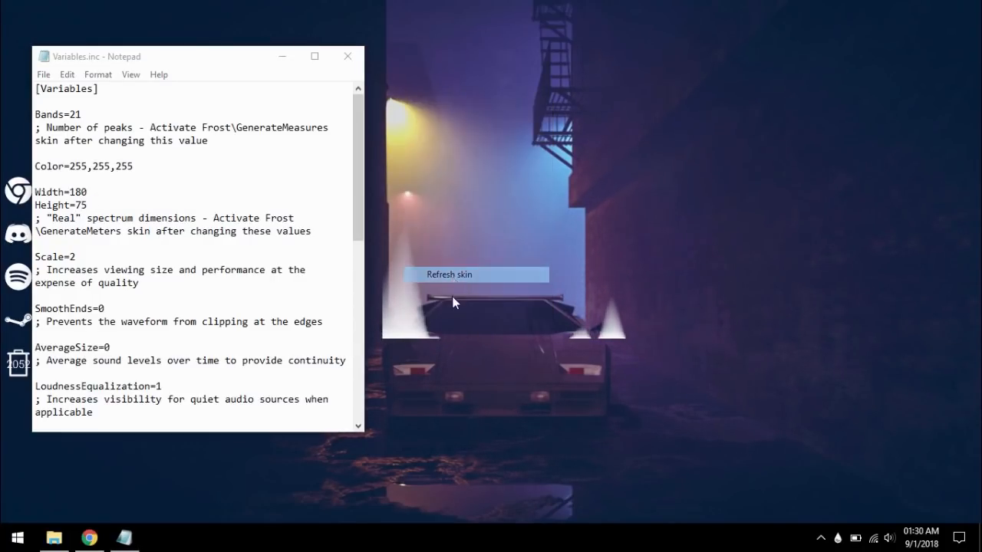
Shift the Frost visualizer slightly over the car's windshield and set its position to On desktop.
{"action": "left_click_drag", "start_coordinate": [409, 318], "coordinate": [401, 334]}
{"action": "right_click", "coordinate": [393, 335]}
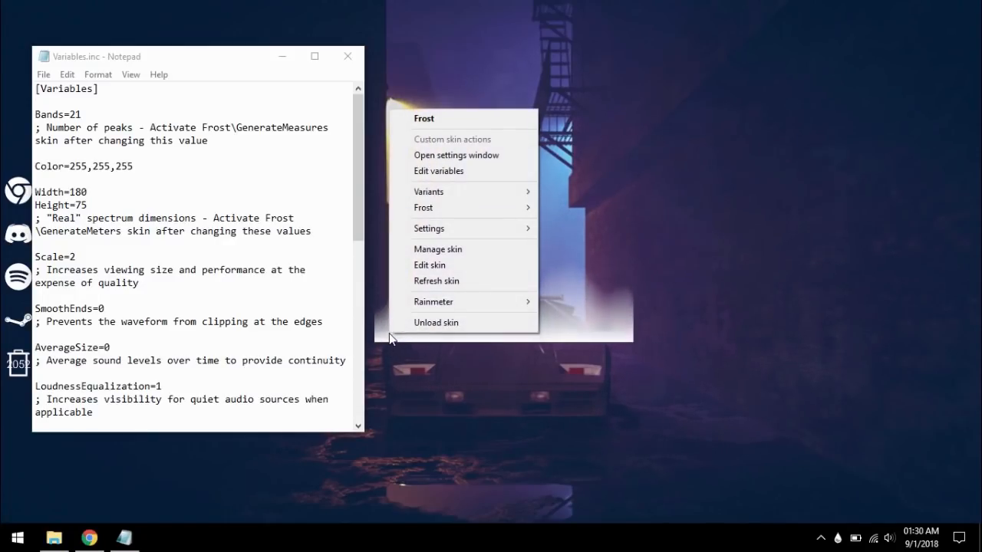
{"action": "mouse_move", "coordinate": [513, 238]}
{"action": "mouse_move", "coordinate": [579, 233]}
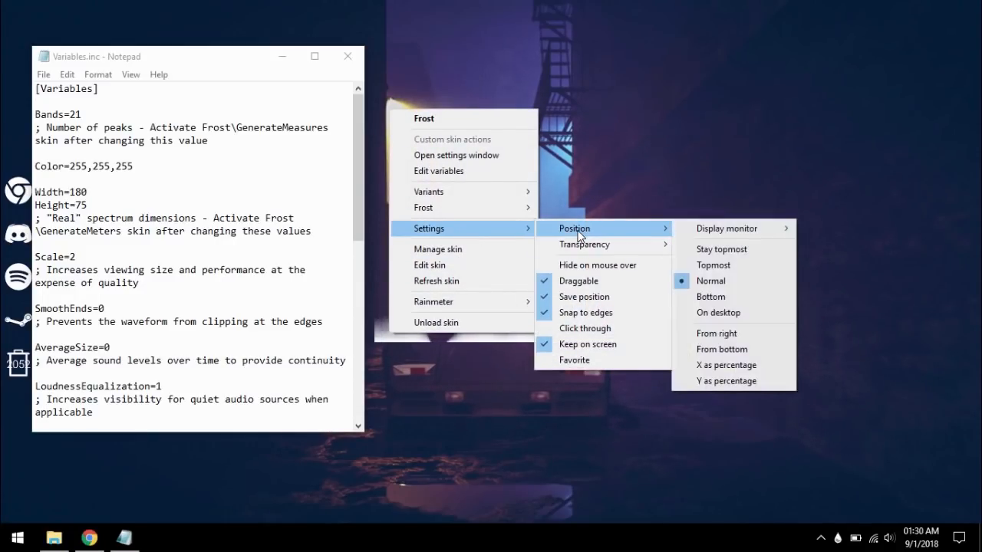
{"action": "left_click", "coordinate": [721, 313]}
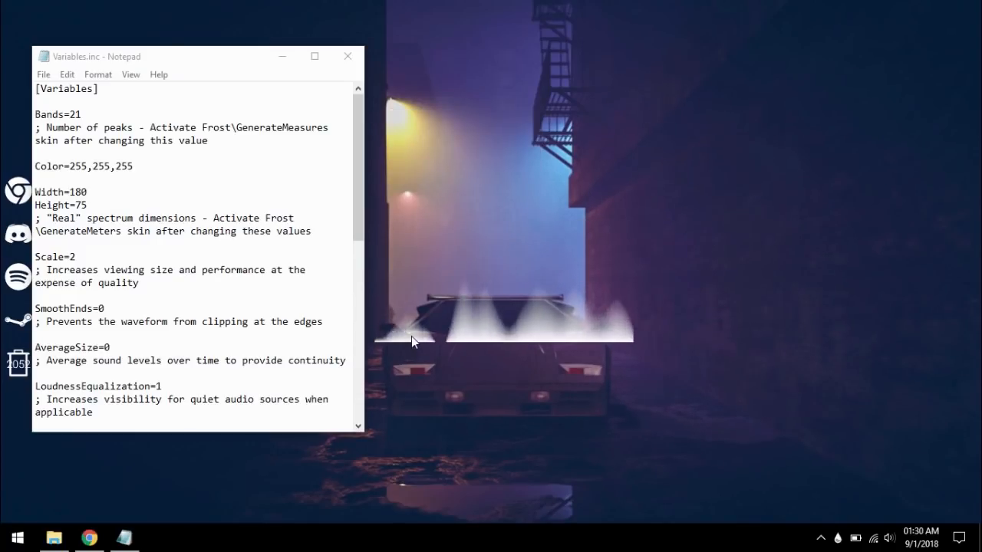
Close the Variables.inc file, open the Rainmeter manager, and move its window aside to expose the wallpaper.
{"action": "left_click", "coordinate": [345, 65]}
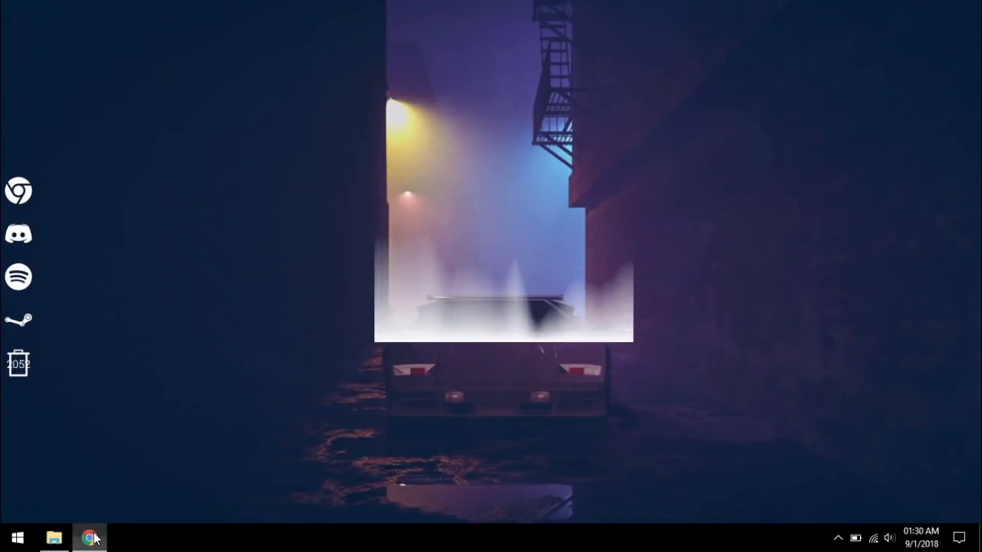
{"action": "left_click", "coordinate": [90, 538]}
{"action": "left_click", "coordinate": [92, 539]}
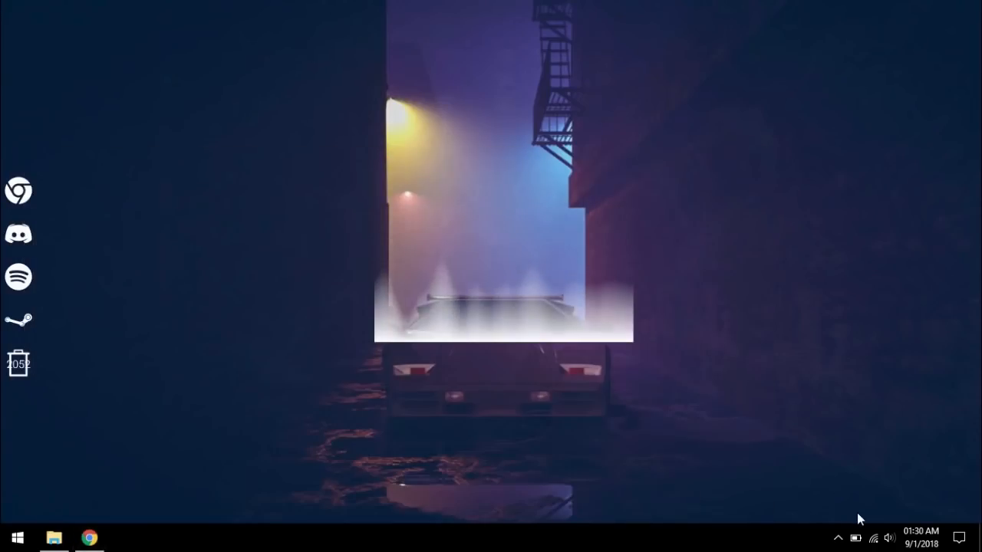
{"action": "left_click", "coordinate": [838, 538]}
{"action": "left_click", "coordinate": [809, 484]}
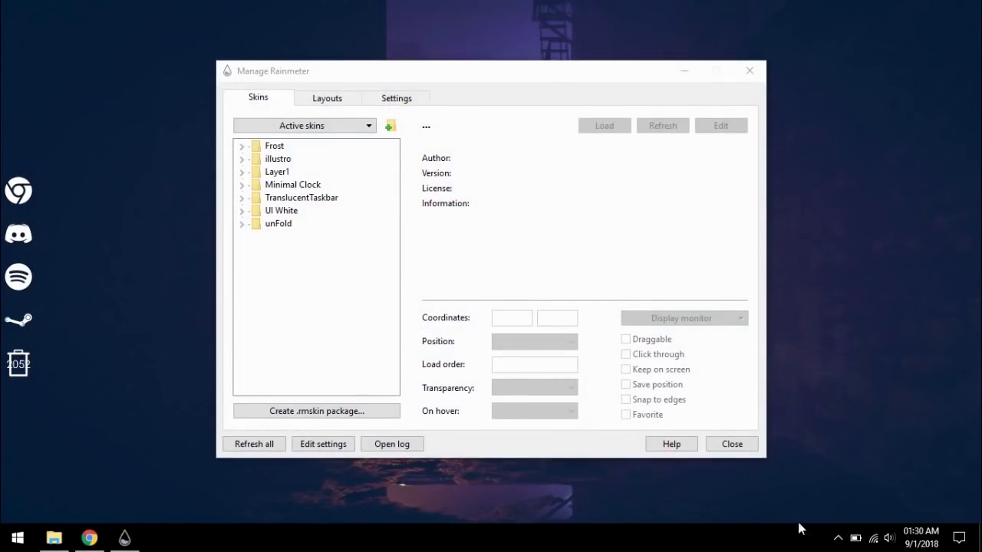
{"action": "left_click_drag", "start_coordinate": [304, 80], "coordinate": [688, 74]}
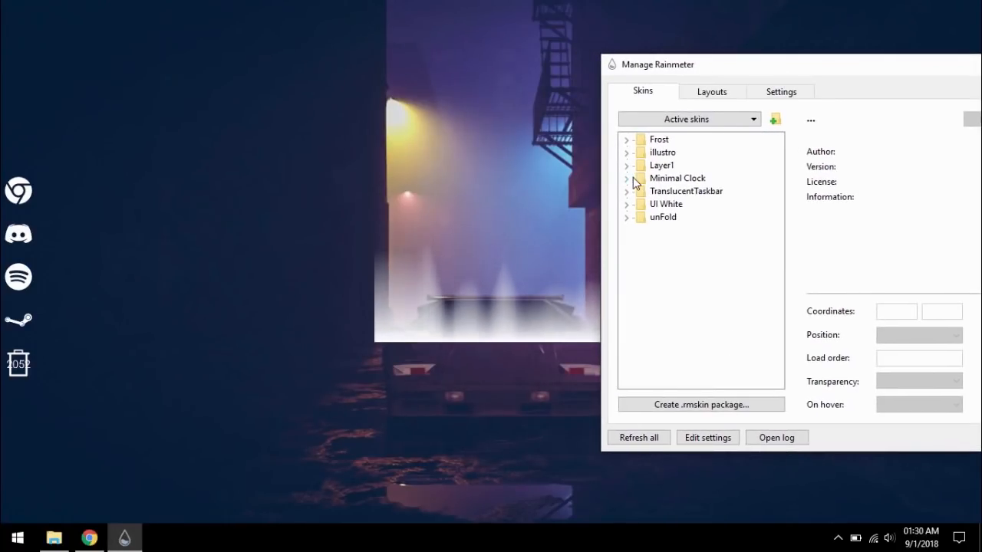
Load the AltClock.ini skin from Minimal Clock and place the clock above the wallpaper car at about 504, 181.
{"action": "left_click", "coordinate": [628, 178]}
{"action": "left_click", "coordinate": [640, 191]}
{"action": "double_click", "coordinate": [698, 204]}
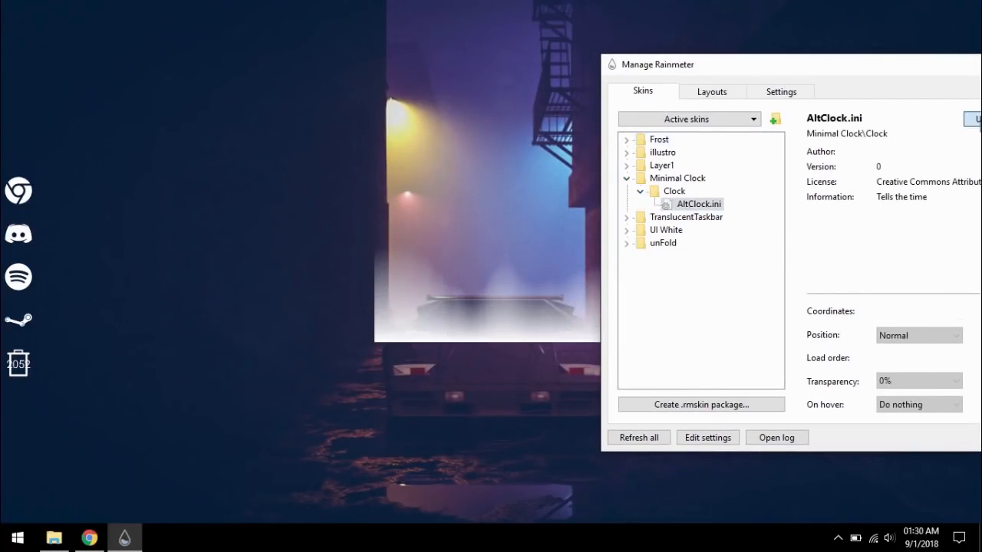
{"action": "left_click_drag", "start_coordinate": [226, 81], "coordinate": [564, 198]}
Set the Minimal Clock skin's position to On desktop.
{"action": "right_click", "coordinate": [563, 198]}
{"action": "mouse_move", "coordinate": [614, 265]}
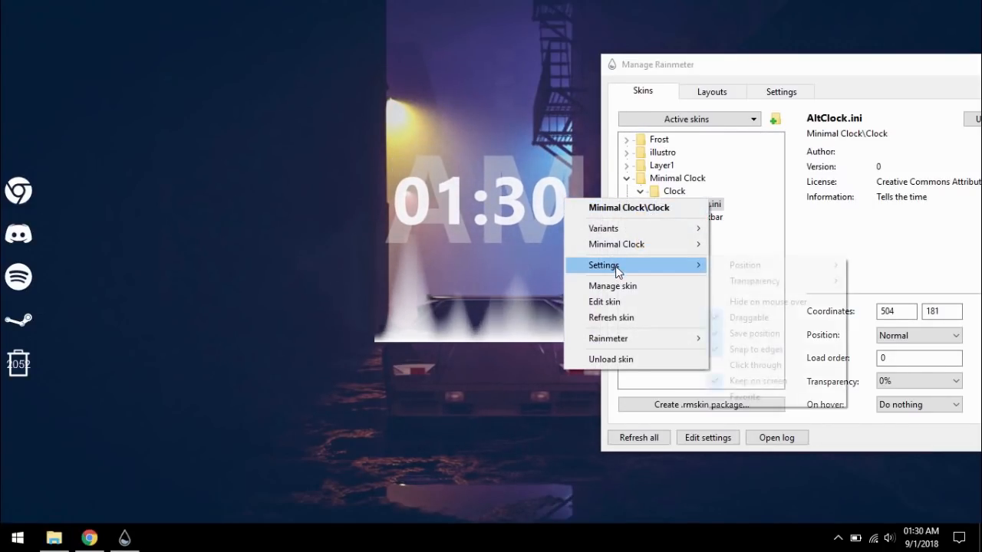
{"action": "mouse_move", "coordinate": [797, 265]}
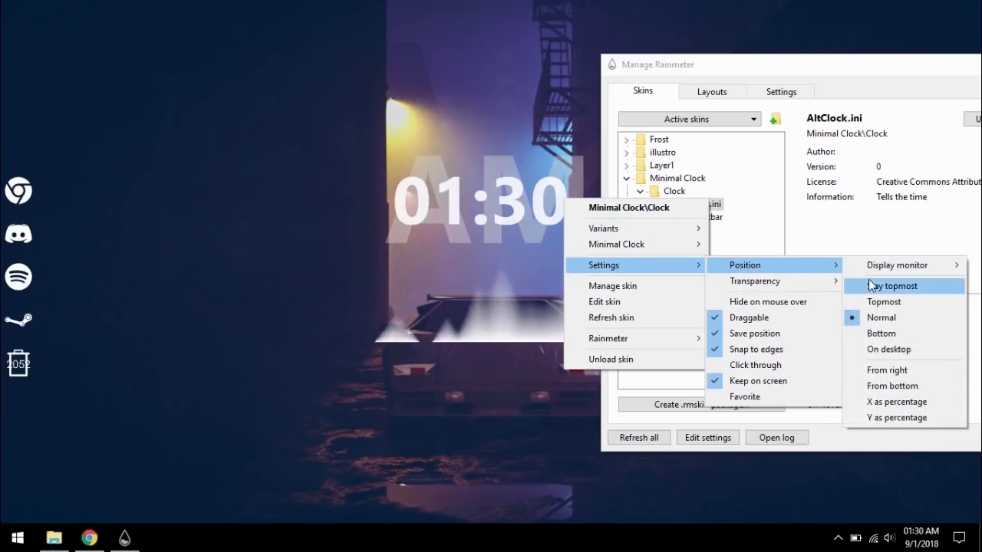
{"action": "left_click", "coordinate": [887, 350]}
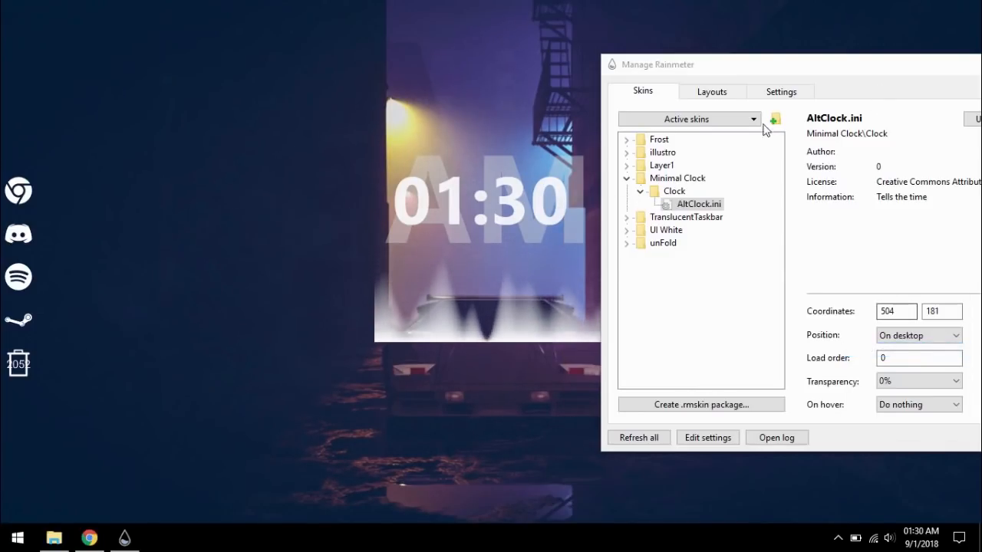
Load the layer1.ini skin from Layer1 and minimise the Rainmeter manager to expose the desktop.
{"action": "left_click", "coordinate": [628, 178]}
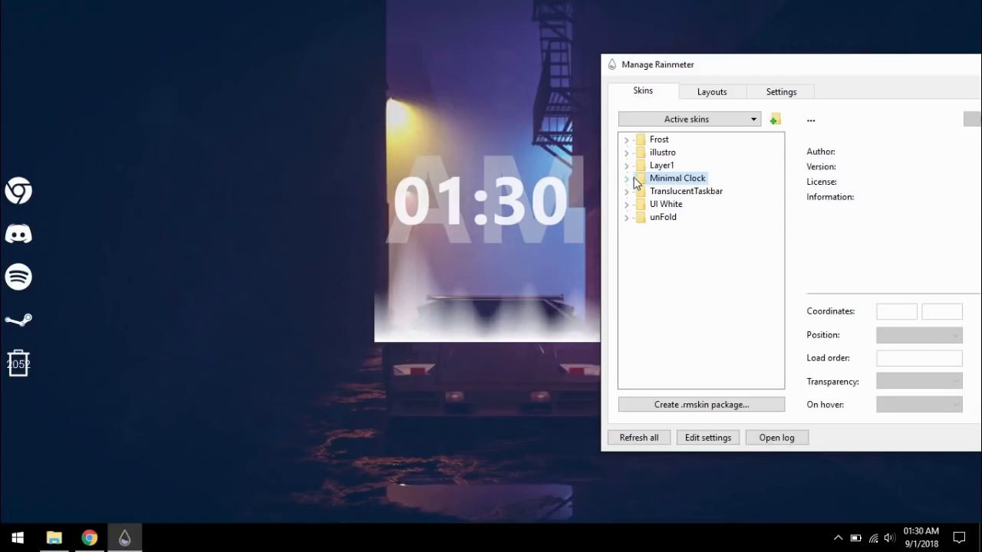
{"action": "left_click", "coordinate": [627, 166]}
{"action": "left_click", "coordinate": [661, 178]}
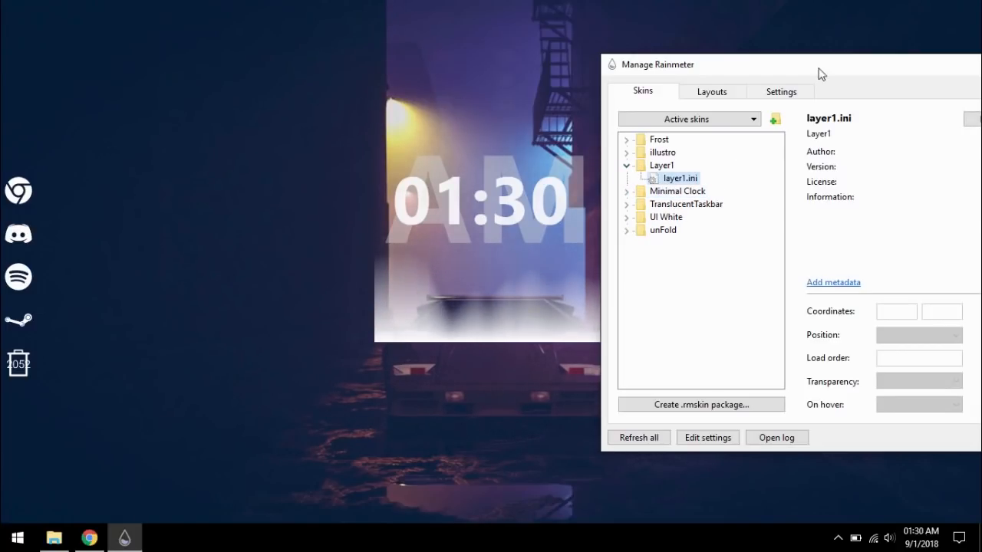
{"action": "left_click_drag", "start_coordinate": [791, 65], "coordinate": [562, 66]}
{"action": "left_click", "coordinate": [756, 116]}
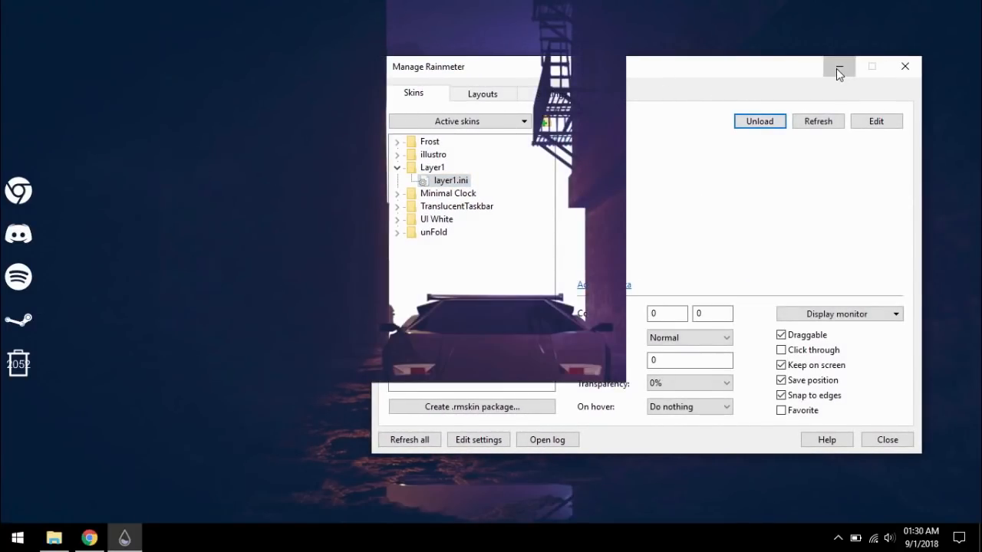
{"action": "left_click", "coordinate": [840, 67]}
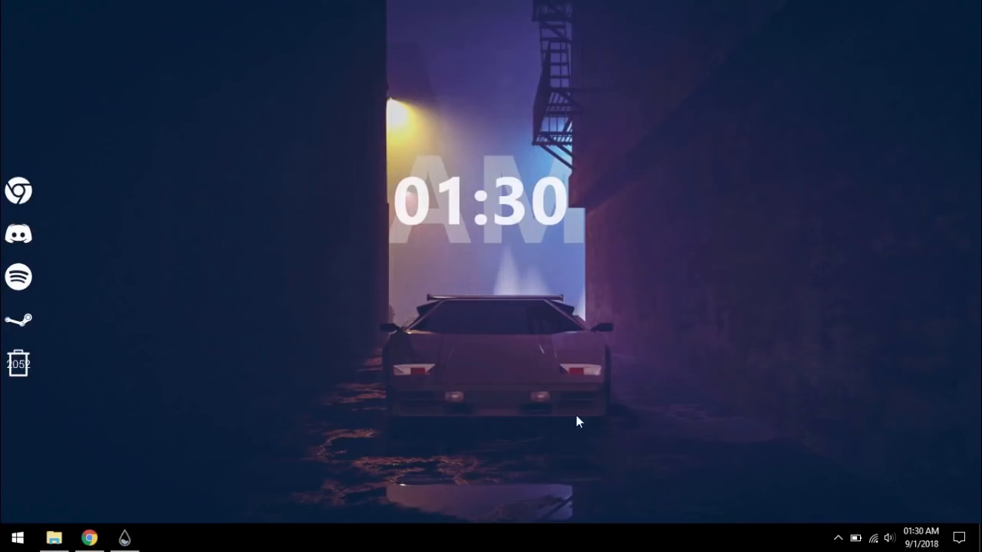
Restore the Rainmeter manager and load the Sample.ini skin from TranslucentTaskbar.
{"action": "left_click", "coordinate": [125, 537]}
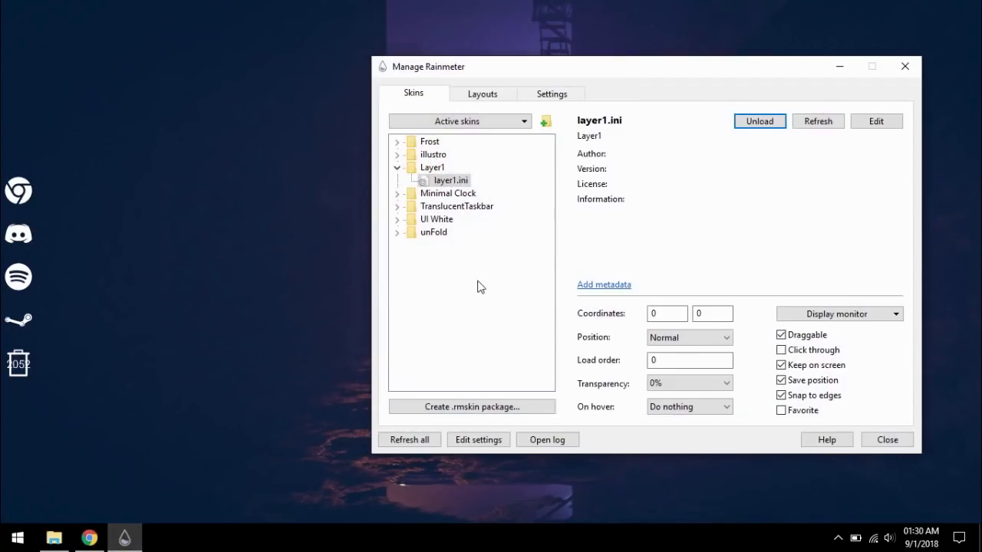
{"action": "double_click", "coordinate": [408, 168]}
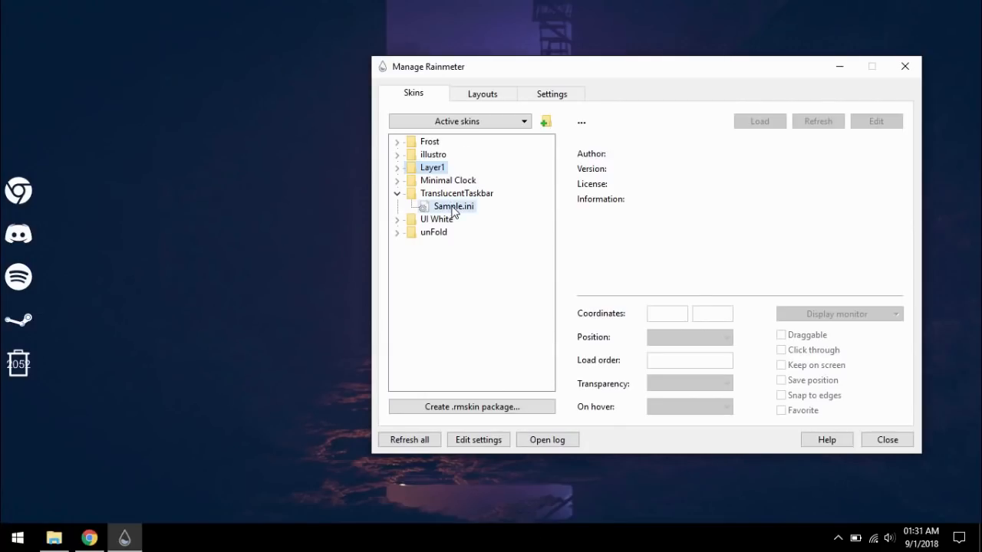
{"action": "left_click", "coordinate": [453, 207]}
{"action": "left_click", "coordinate": [759, 121]}
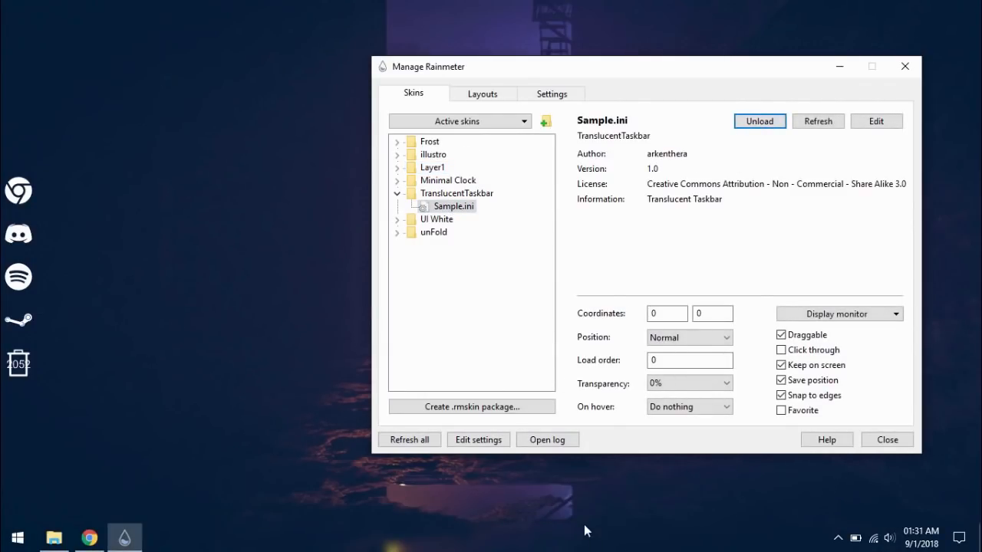
Load the Battery.ini skin from the System folder of UI White.
{"action": "left_click", "coordinate": [398, 193]}
{"action": "left_click", "coordinate": [399, 206]}
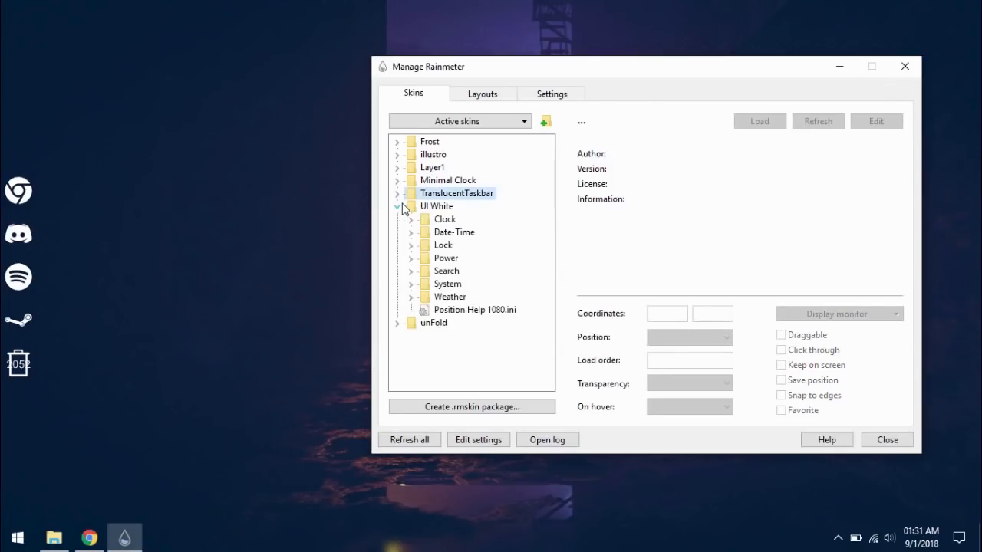
{"action": "left_click", "coordinate": [412, 285]}
{"action": "left_click", "coordinate": [423, 258]}
{"action": "left_click", "coordinate": [469, 272]}
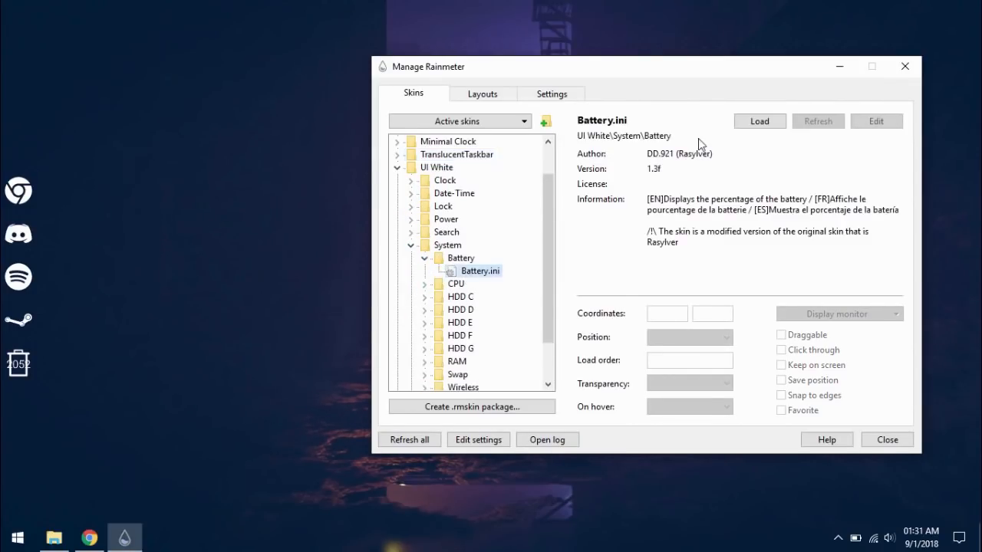
{"action": "left_click", "coordinate": [769, 120]}
Move the battery meter to the opposite side of the desktop from the icons and set its coordinates to 1169, 240.
{"action": "left_click_drag", "start_coordinate": [698, 73], "coordinate": [488, 242]}
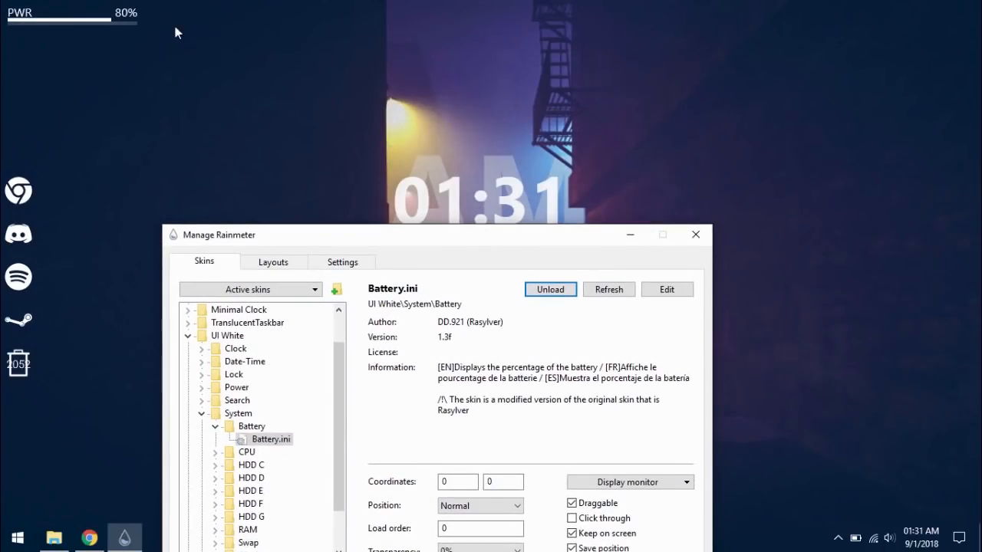
{"action": "left_click", "coordinate": [133, 27]}
{"action": "left_click_drag", "start_coordinate": [132, 31], "coordinate": [957, 208]}
{"action": "left_click", "coordinate": [471, 481]}
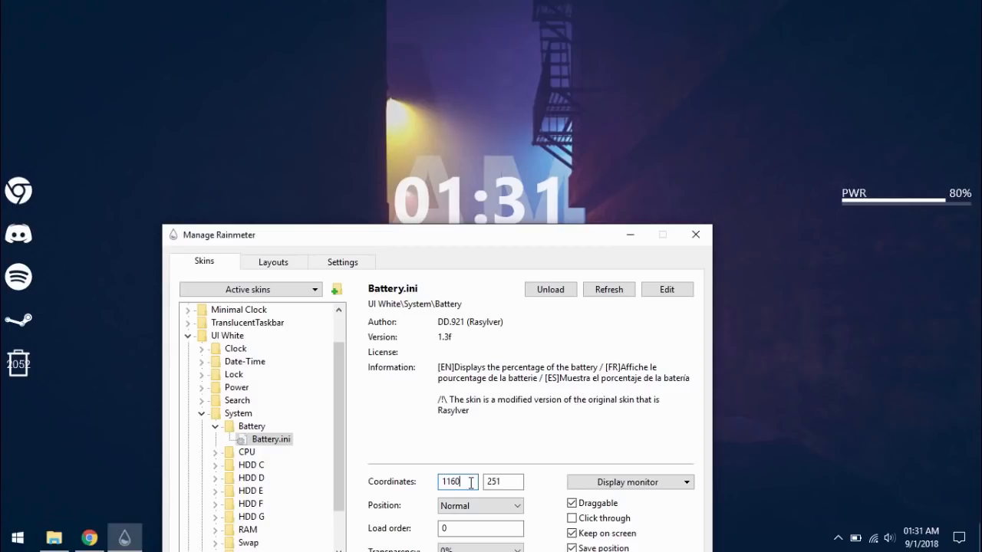
{"action": "key", "text": "BackSpace"}
{"action": "type", "text": "9"}
{"action": "type", "text": "240"}
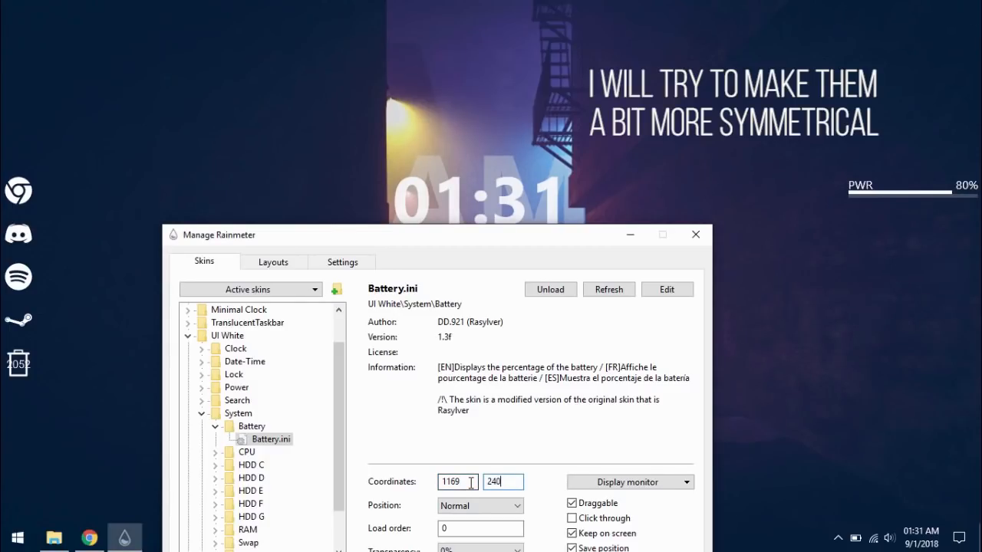
Load the CPU.ini skin from the System folder of UI White.
{"action": "left_click_drag", "start_coordinate": [422, 240], "coordinate": [455, 89]}
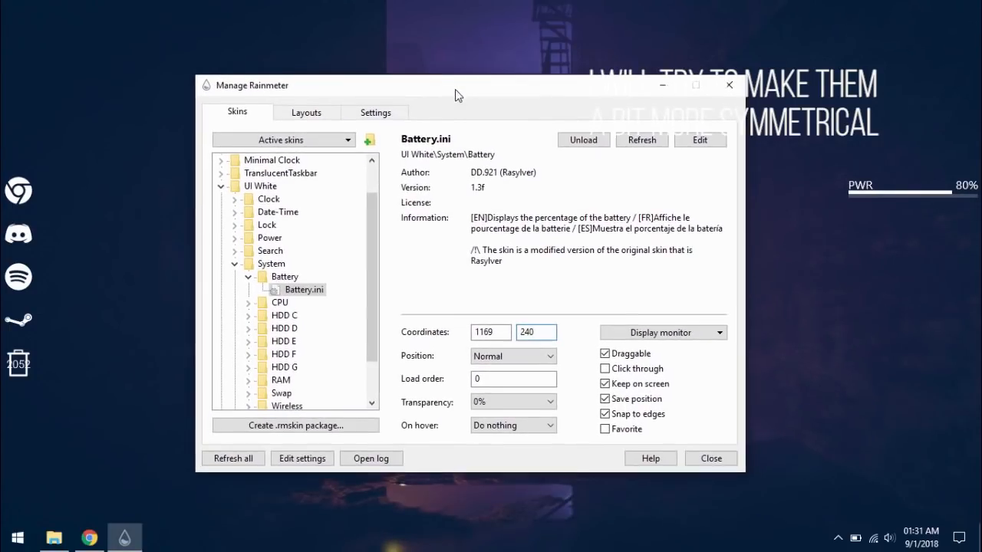
{"action": "left_click", "coordinate": [247, 277]}
{"action": "left_click", "coordinate": [248, 289]}
{"action": "left_click", "coordinate": [298, 302]}
{"action": "left_click", "coordinate": [583, 140]}
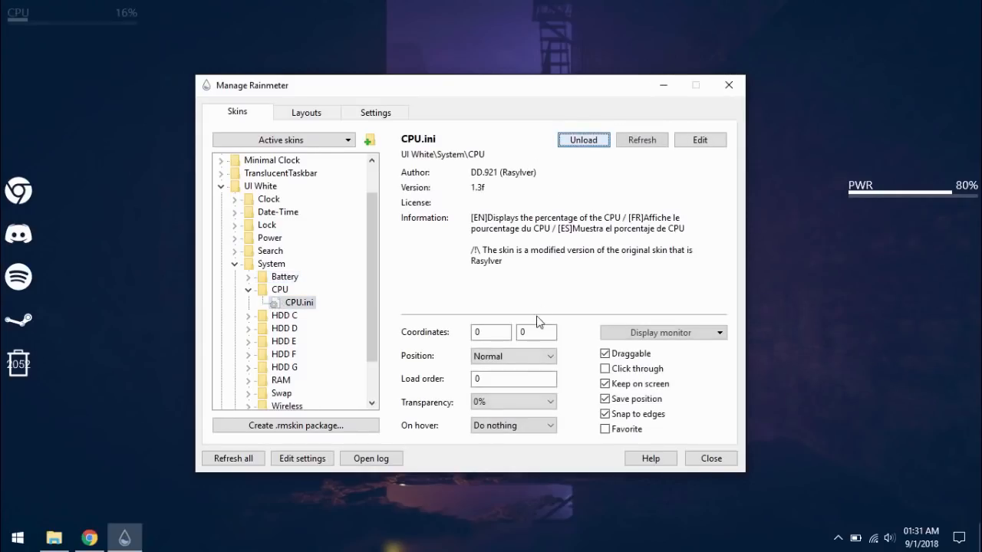
Set the CPU meter's coordinates to 1169, 300 to align it below the battery meter.
{"action": "left_click", "coordinate": [532, 331]}
{"action": "type", "text": "300"}
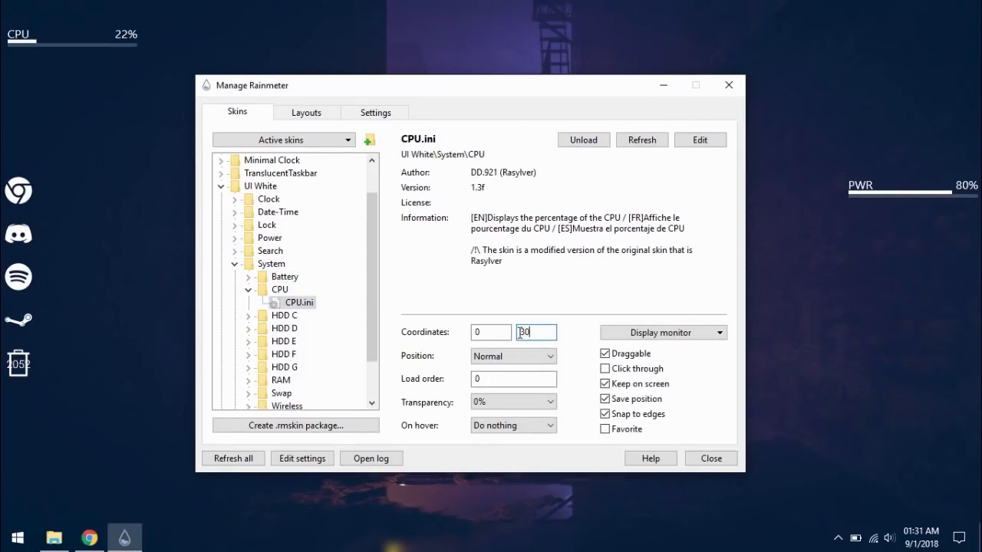
{"action": "type", "text": "1673"}
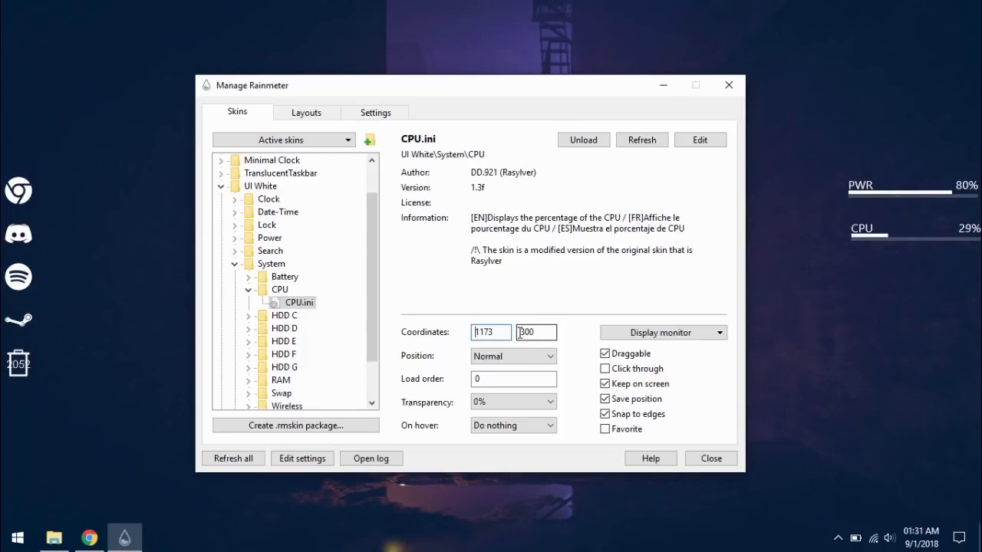
{"action": "key", "text": "BackSpace"}
{"action": "key", "text": "BackSpace"}
{"action": "key", "text": "BackSpace"}
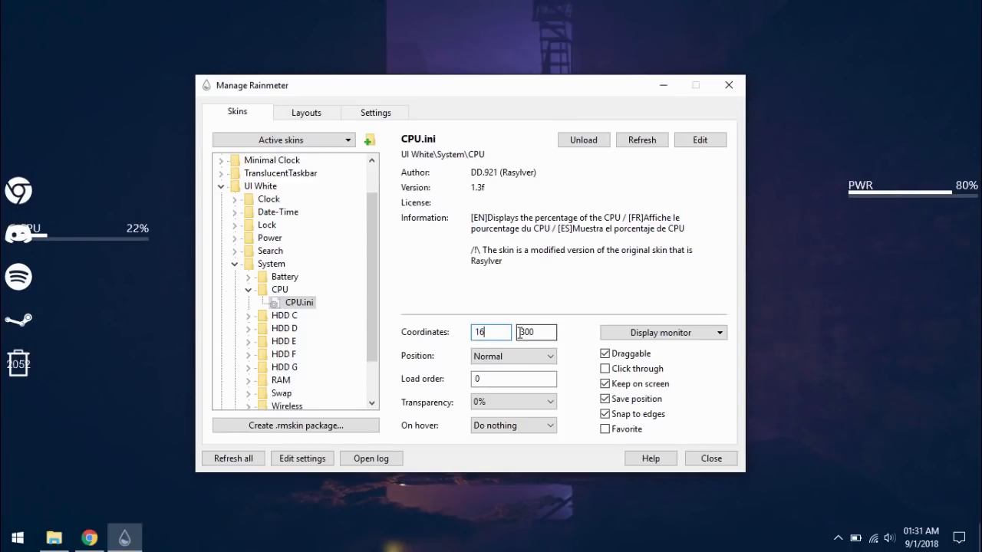
{"action": "type", "text": "169"}
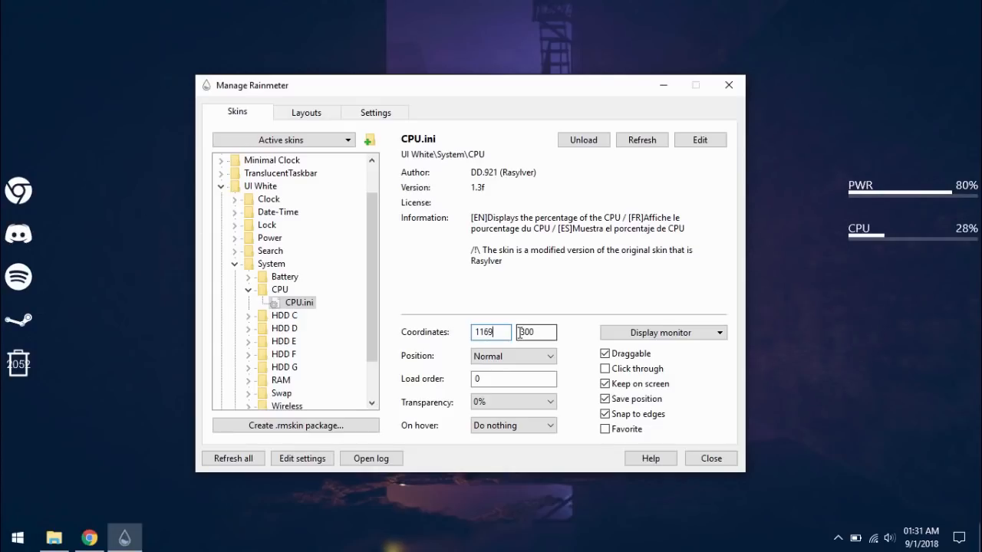
Load the HDD.ini skin from UI White's HDD C folder and set its coordinates to 1169, 360.
{"action": "left_click", "coordinate": [248, 290]}
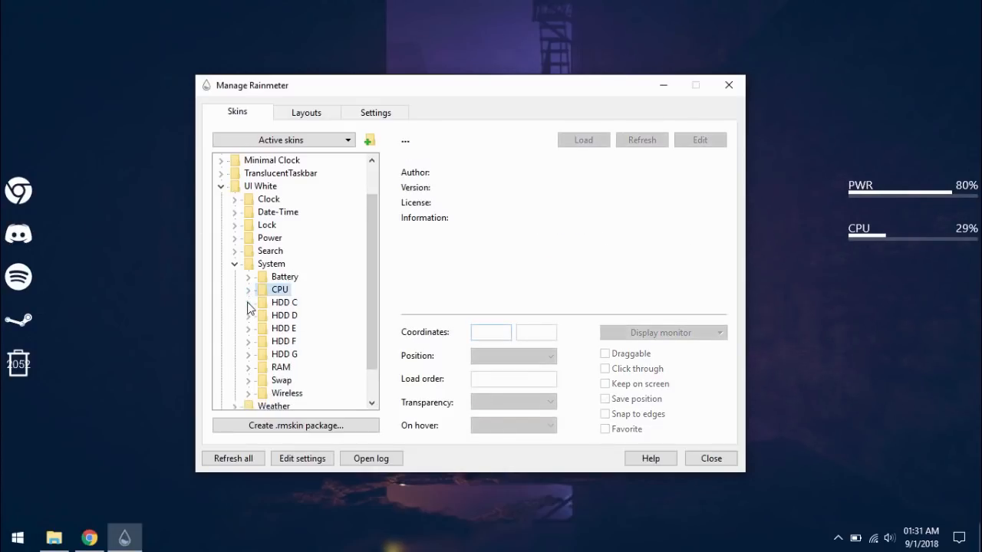
{"action": "left_click", "coordinate": [248, 302]}
{"action": "left_click", "coordinate": [299, 315]}
{"action": "left_click", "coordinate": [582, 140]}
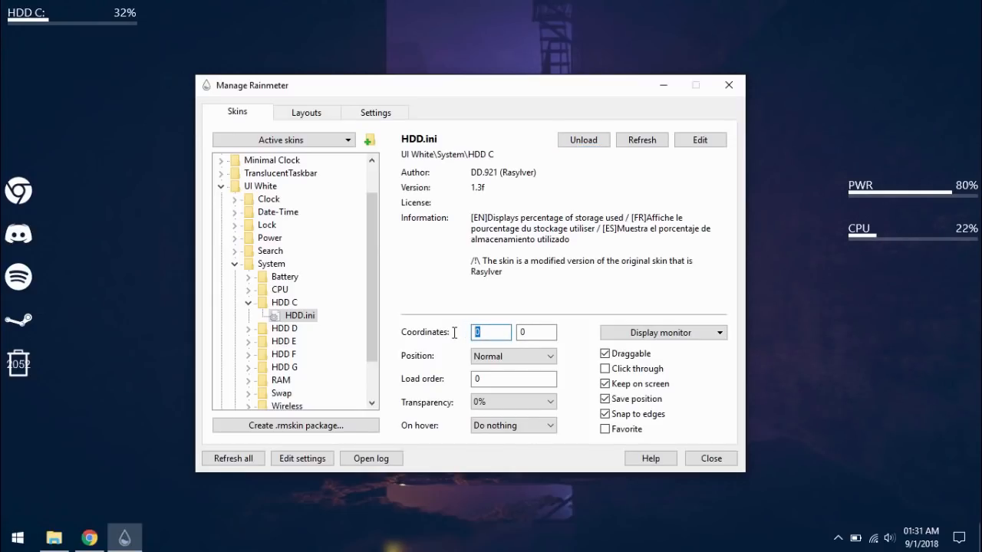
{"action": "type", "text": "1169"}
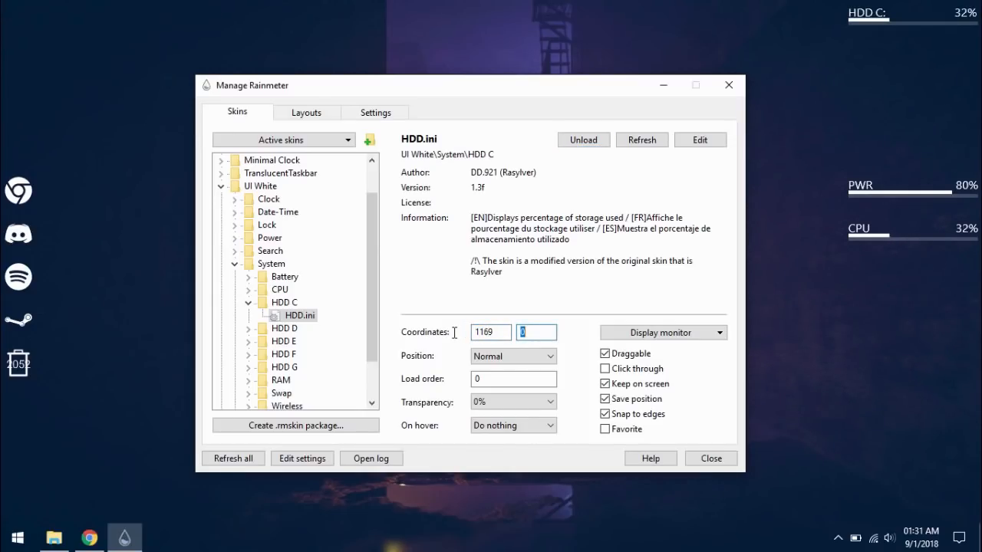
{"action": "type", "text": "360"}
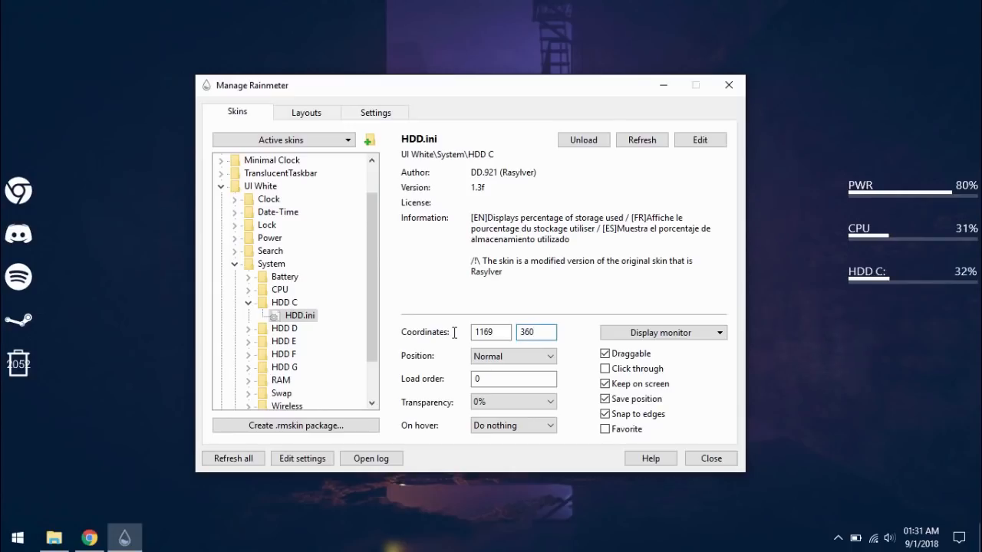
Load the HDD.ini skin from UI White's HDD D folder and set its coordinates to 1166, 420.
{"action": "left_click", "coordinate": [247, 304]}
{"action": "left_click", "coordinate": [248, 315]}
{"action": "left_click", "coordinate": [299, 328]}
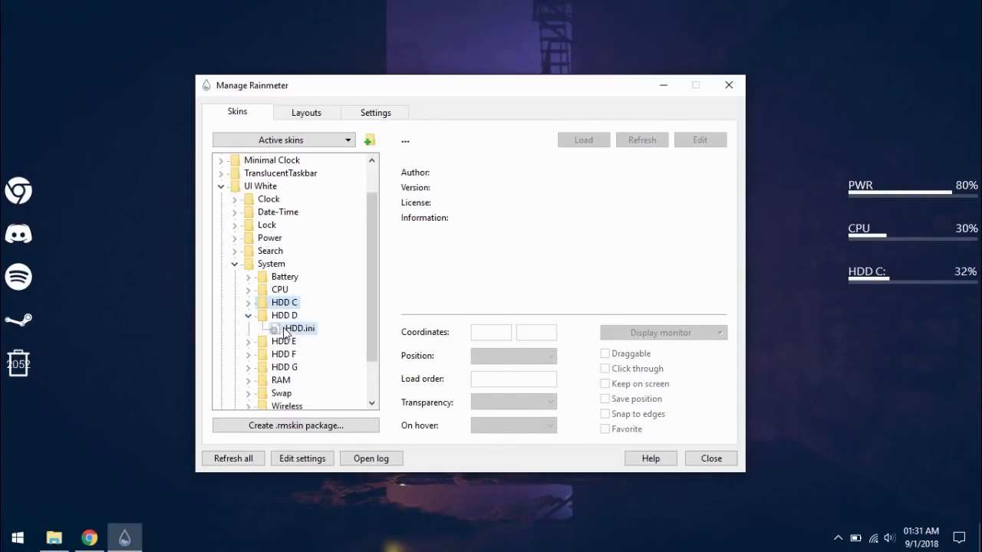
{"action": "left_click", "coordinate": [582, 139]}
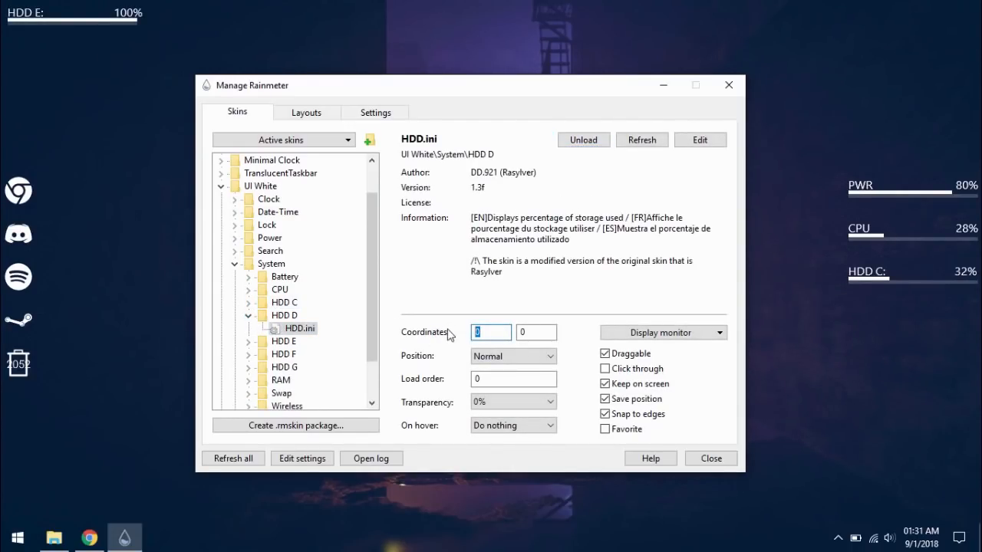
{"action": "type", "text": "1166"}
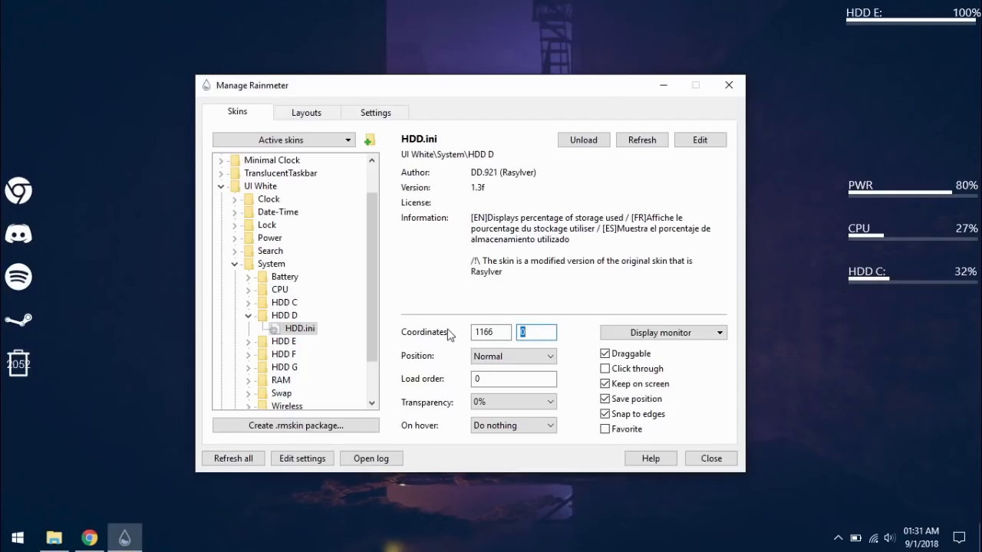
{"action": "type", "text": "420"}
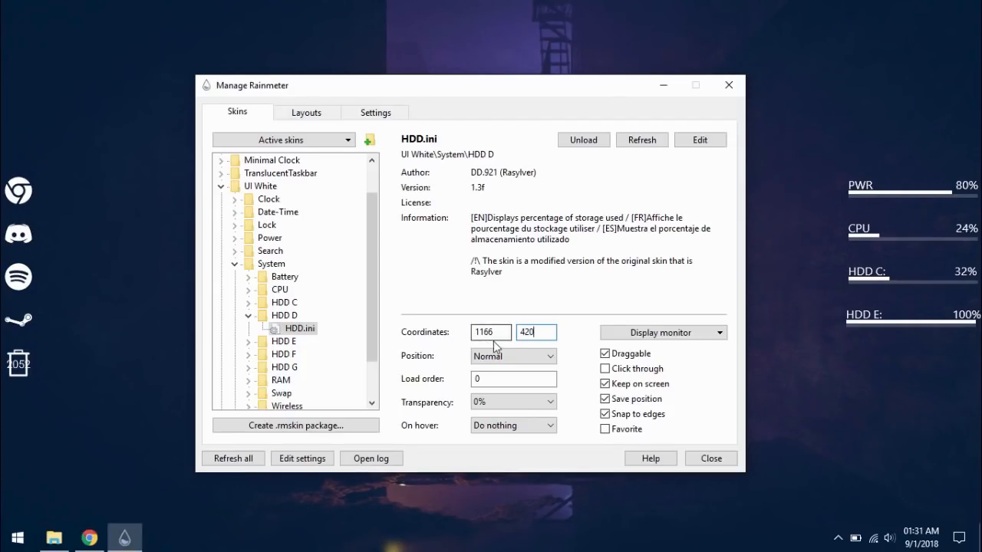
{"action": "key", "text": "Home"}
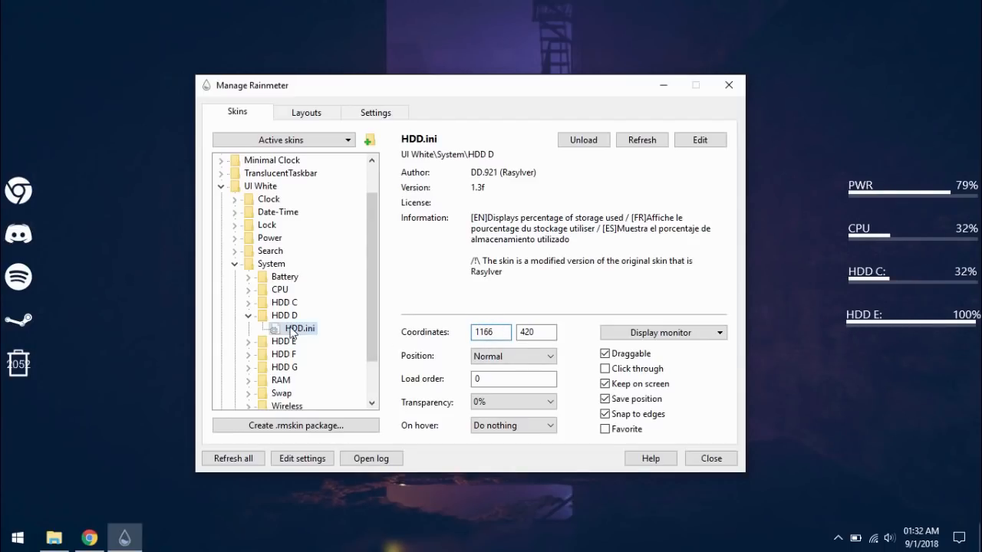
Set the Drive variable to D in the HDD D skin's HDD.ini file, save it and refresh the skin.
{"action": "left_click", "coordinate": [695, 139]}
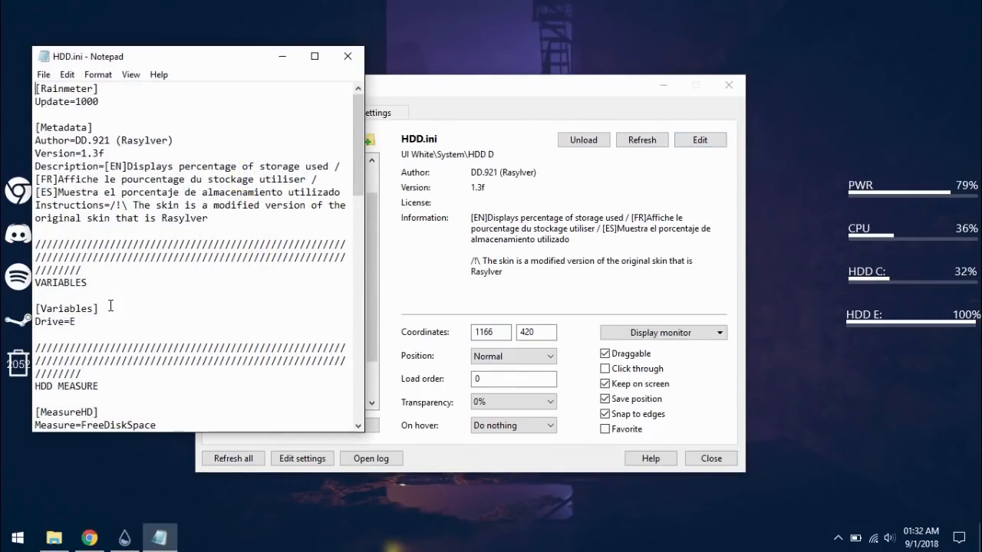
{"action": "double_click", "coordinate": [73, 322]}
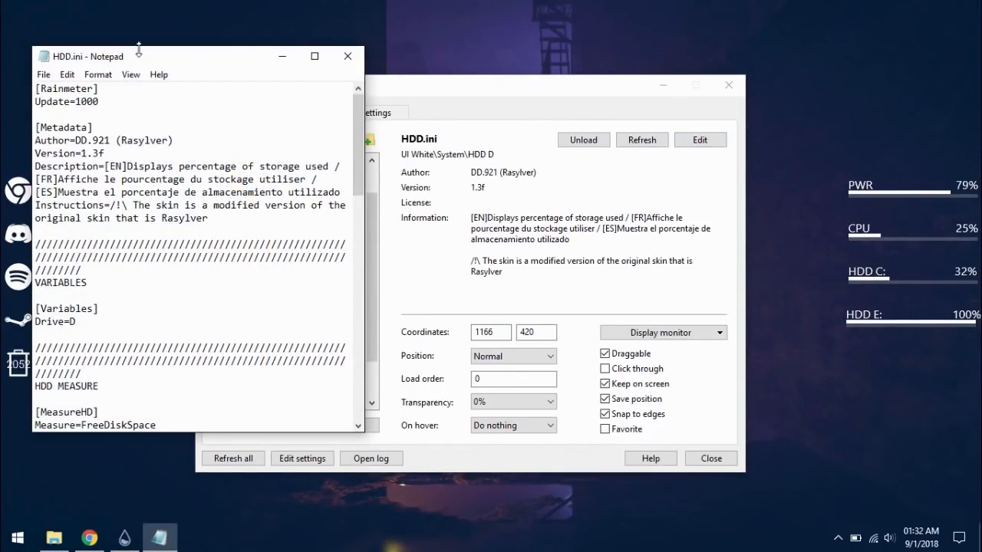
{"action": "left_click", "coordinate": [44, 74]}
{"action": "left_click", "coordinate": [79, 116]}
{"action": "left_click", "coordinate": [347, 56]}
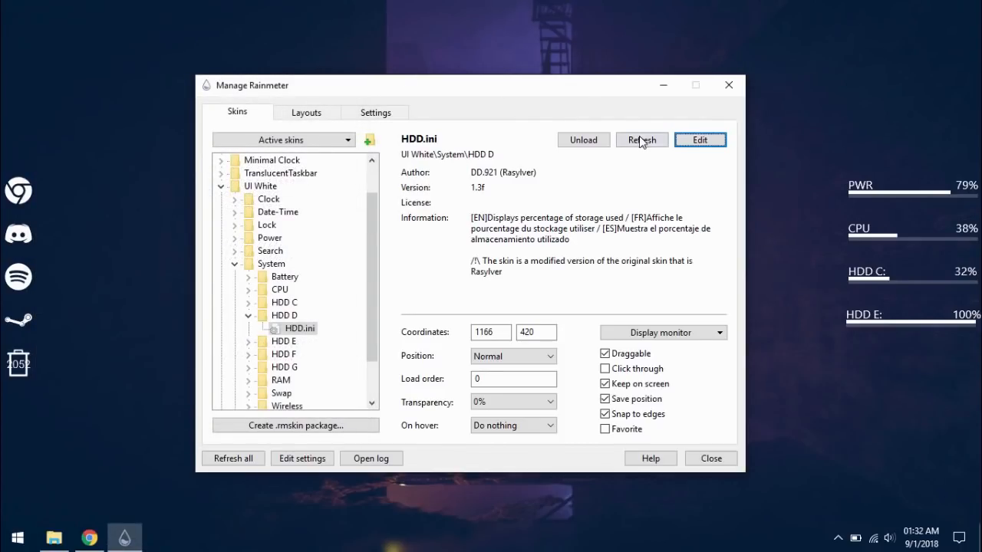
{"action": "left_click", "coordinate": [641, 141]}
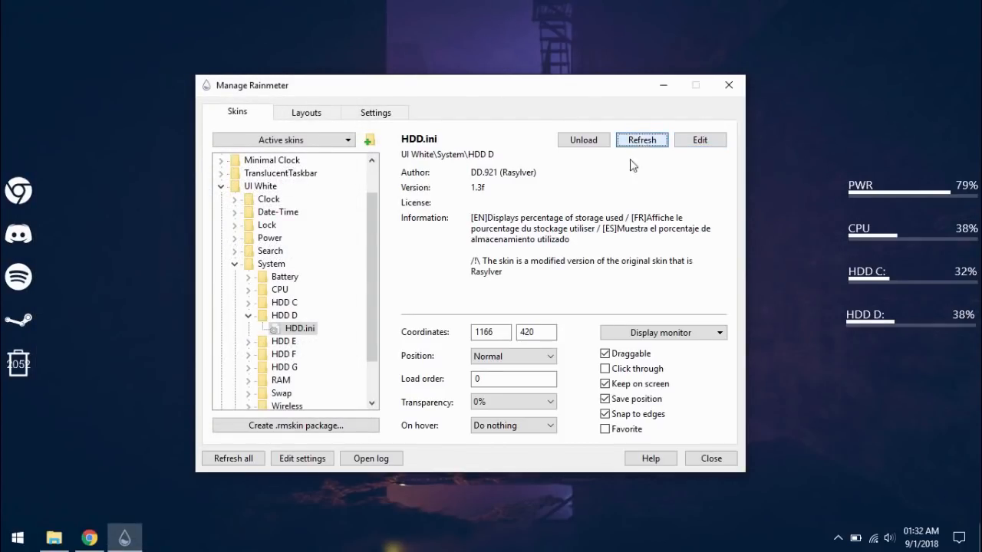
Load the RAM.ini skin from the System folder of UI White.
{"action": "left_click", "coordinate": [247, 315]}
{"action": "left_click", "coordinate": [248, 329]}
{"action": "left_click", "coordinate": [248, 328]}
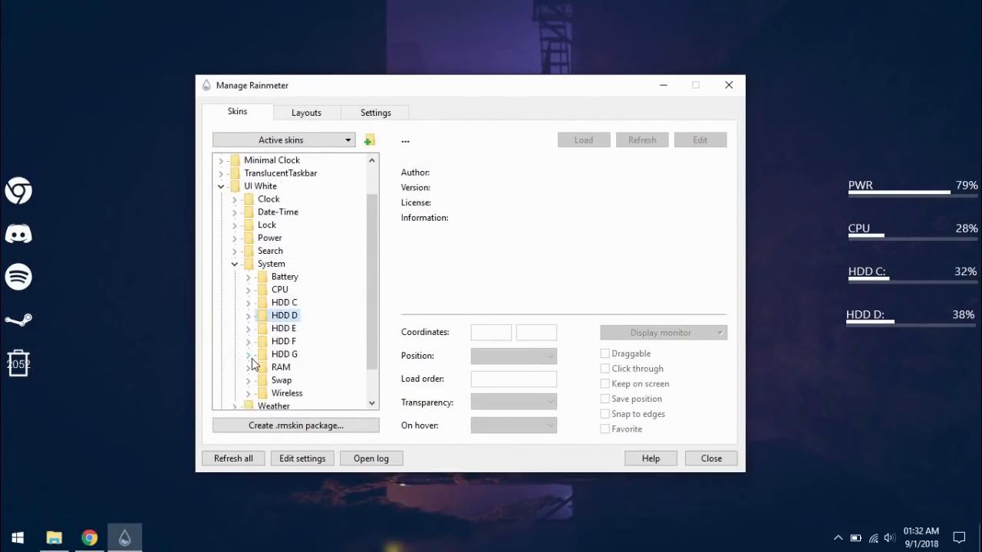
{"action": "left_click", "coordinate": [248, 368]}
{"action": "left_click", "coordinate": [298, 379]}
{"action": "left_click", "coordinate": [576, 141]}
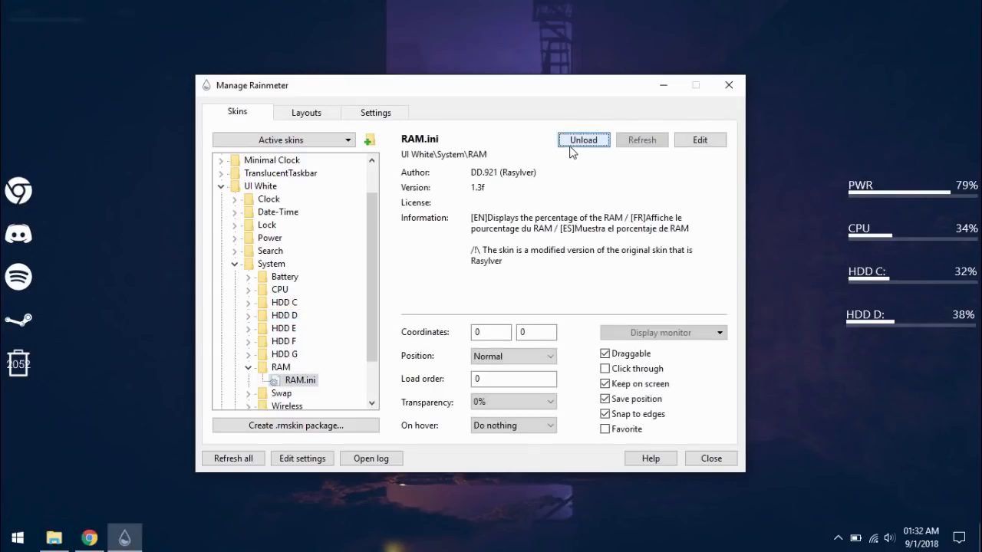
Set the RAM meter's coordinates to 1169, 480 to place it below the HDD D meter.
{"action": "double_click", "coordinate": [520, 331]}
{"action": "type", "text": "480"}
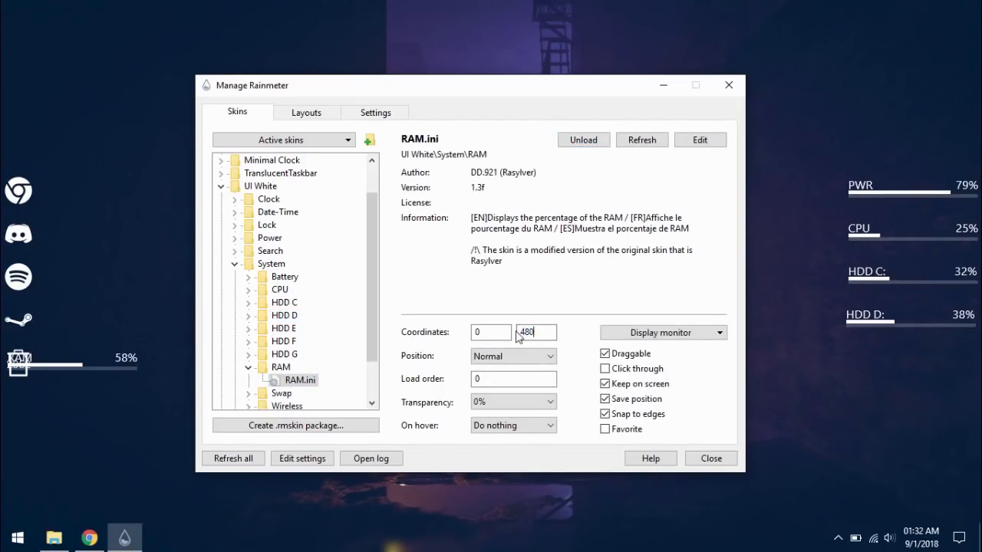
{"action": "key", "text": "shift+Tab"}
{"action": "type", "text": "1169"}
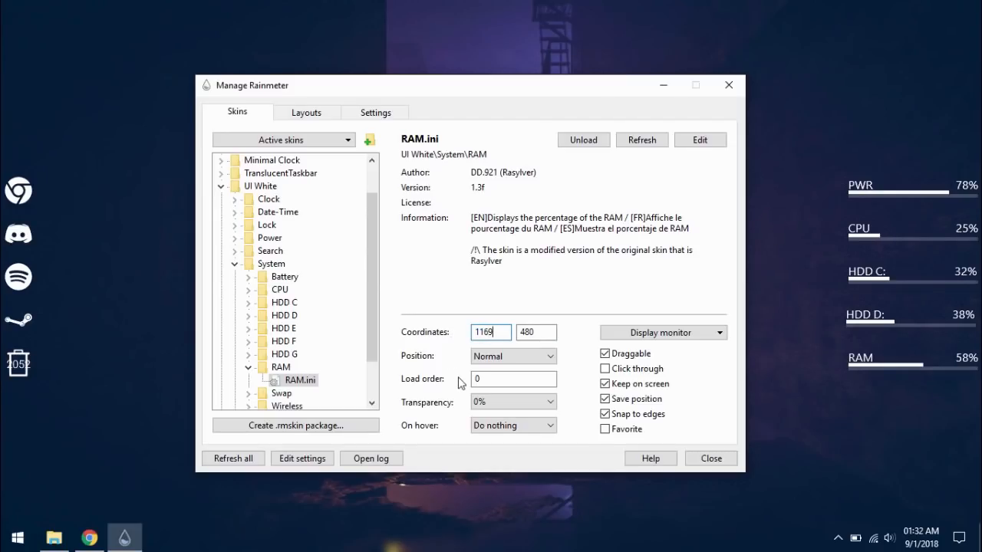
Collapse the RAM folder, then close the Rainmeter manager and the open File Explorer windows.
{"action": "scroll", "coordinate": [335, 382], "scroll_direction": "down", "scroll_amount": 1}
{"action": "left_click", "coordinate": [248, 328]}
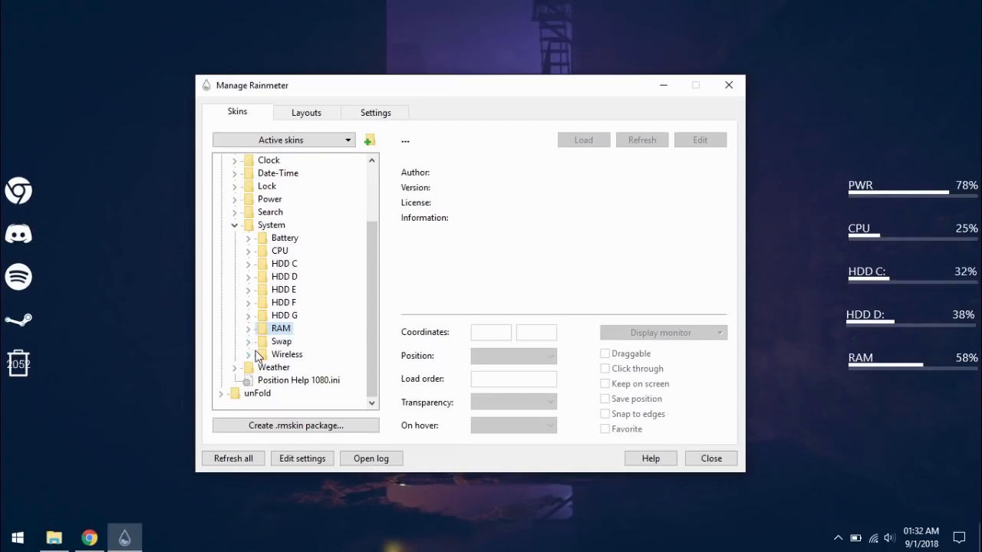
{"action": "left_click", "coordinate": [729, 84]}
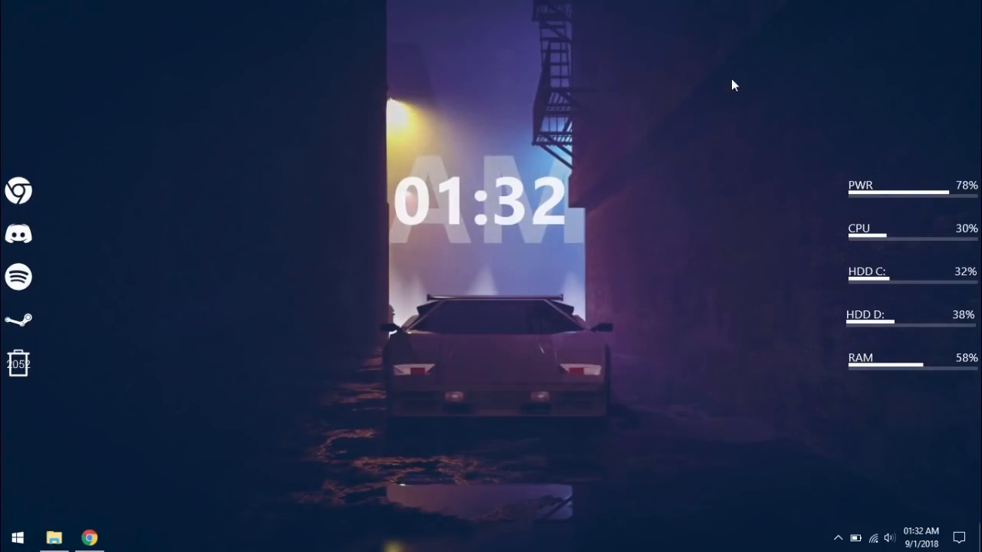
{"action": "right_click", "coordinate": [54, 537]}
{"action": "left_click", "coordinate": [60, 508]}
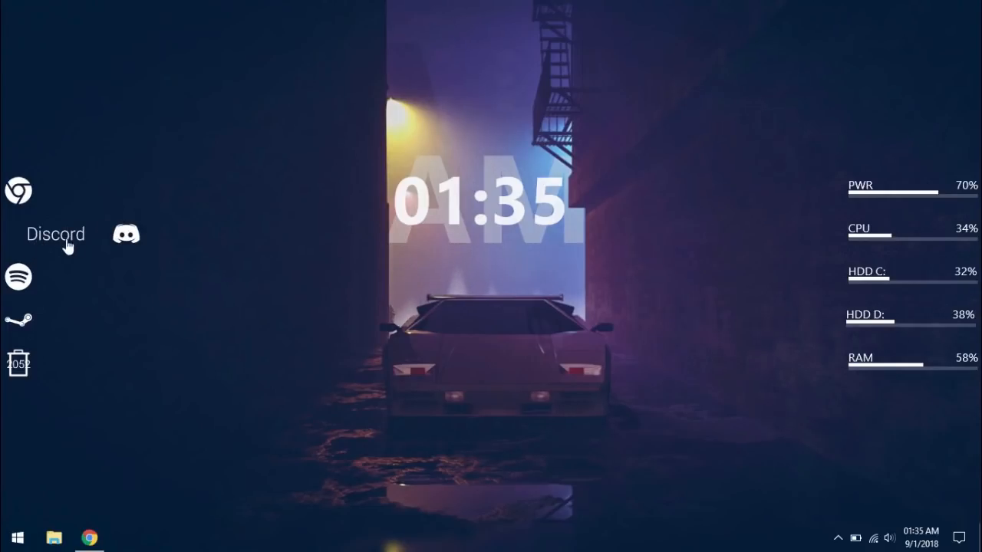
Search the Start menu for Discord and open the file location of the desktop app.
{"action": "left_click", "coordinate": [5, 540]}
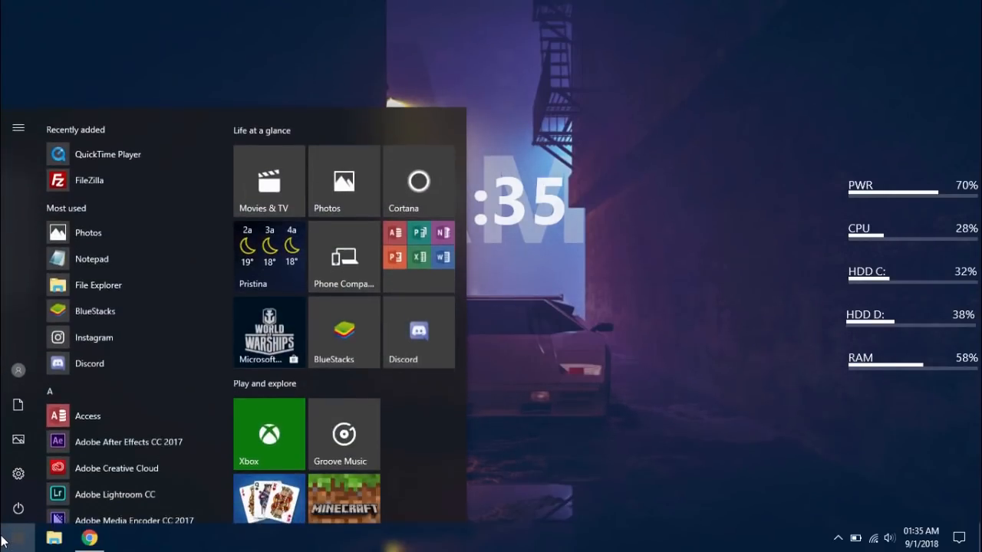
{"action": "left_click", "coordinate": [4, 540]}
{"action": "type", "text": "disco"}
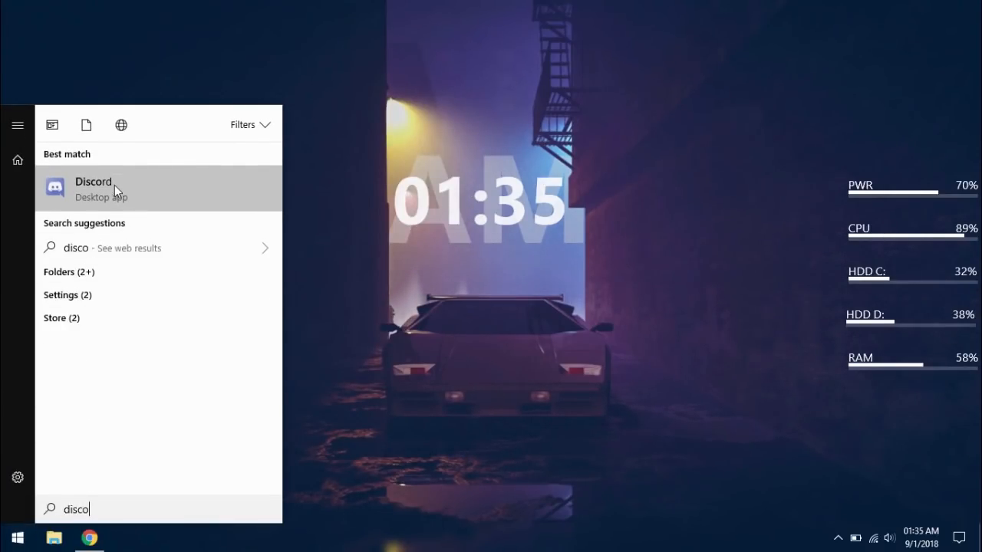
{"action": "right_click", "coordinate": [102, 187]}
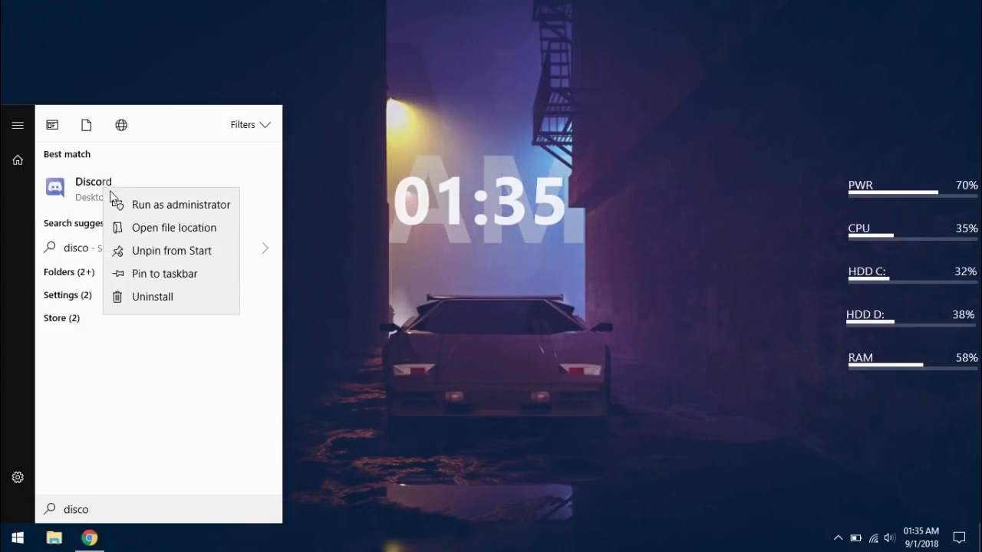
{"action": "left_click", "coordinate": [145, 226]}
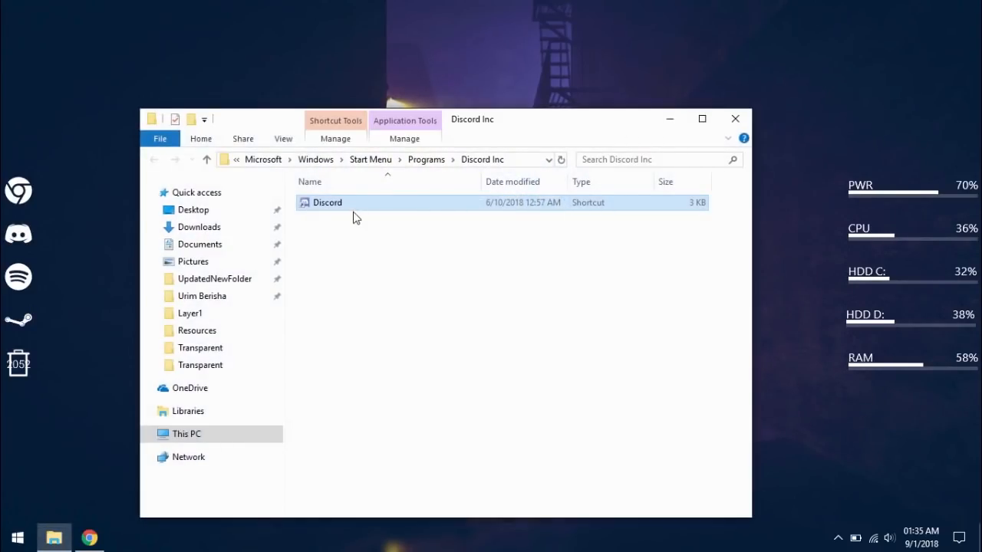
Copy the Discord shortcut's full path and close the folder window.
{"action": "right_click", "coordinate": [342, 204]}
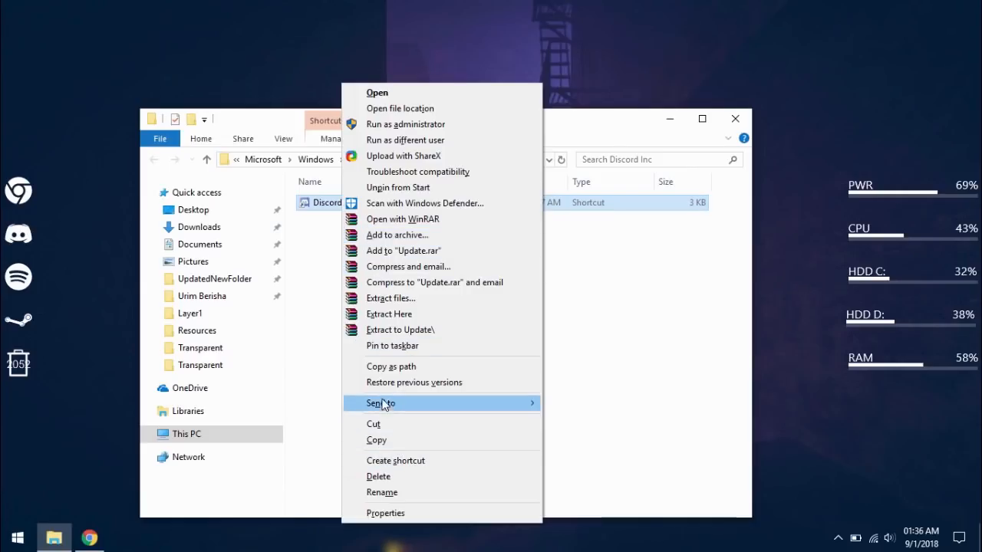
{"action": "left_click", "coordinate": [408, 367]}
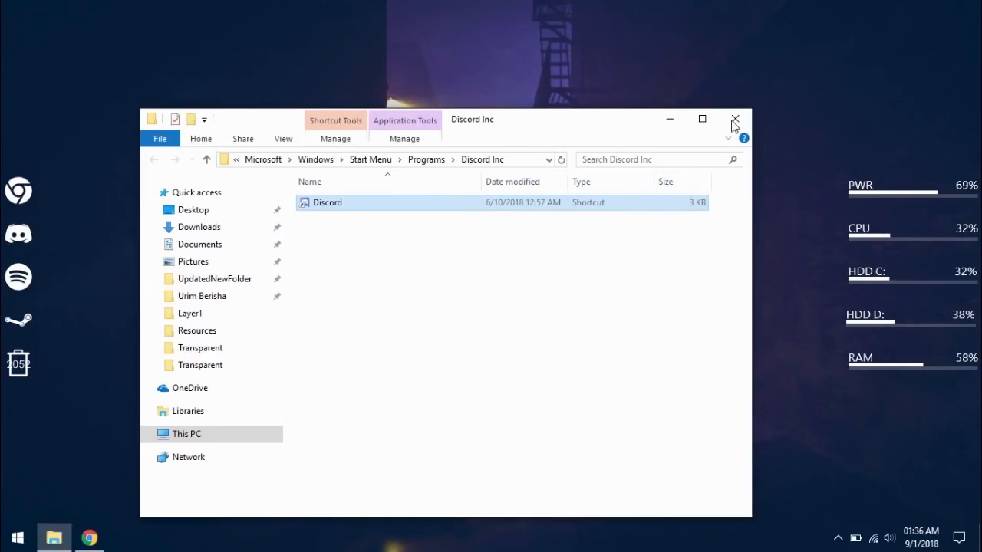
{"action": "left_click", "coordinate": [734, 119]}
Reopen the Rainmeter manager and open Discord.ini from unFold's Discord Transparent folder for editing in a maximised window.
{"action": "left_click", "coordinate": [838, 537]}
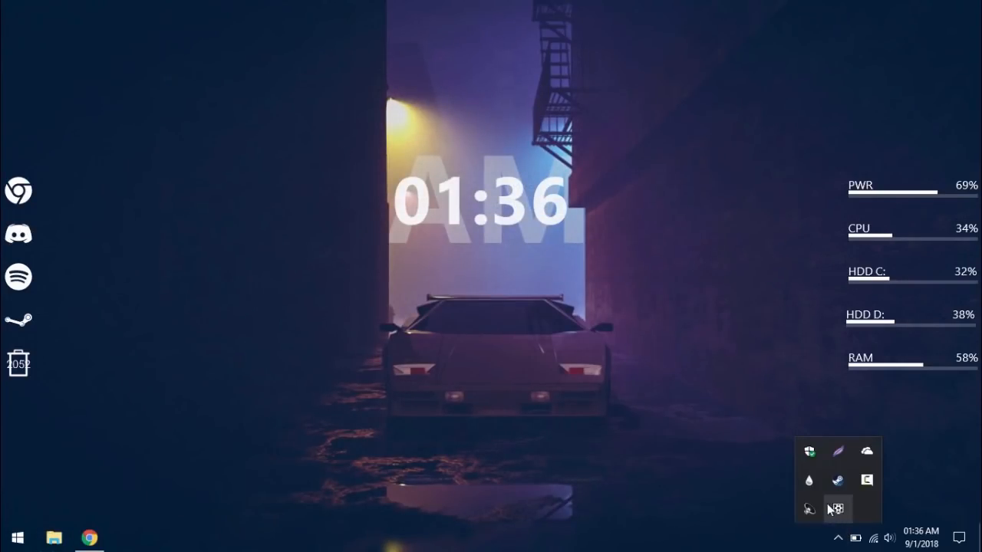
{"action": "left_click", "coordinate": [813, 484]}
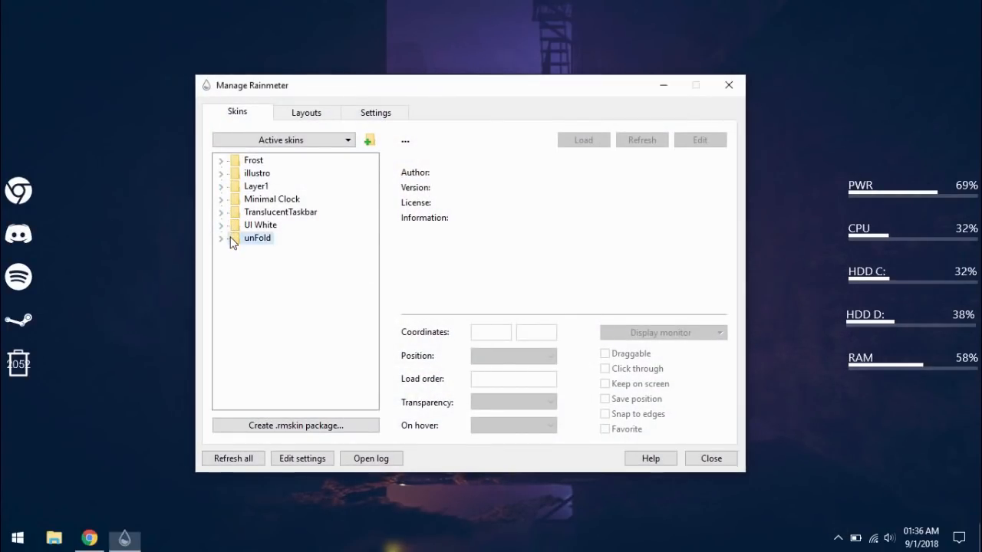
{"action": "double_click", "coordinate": [230, 238]}
{"action": "left_click", "coordinate": [234, 239]}
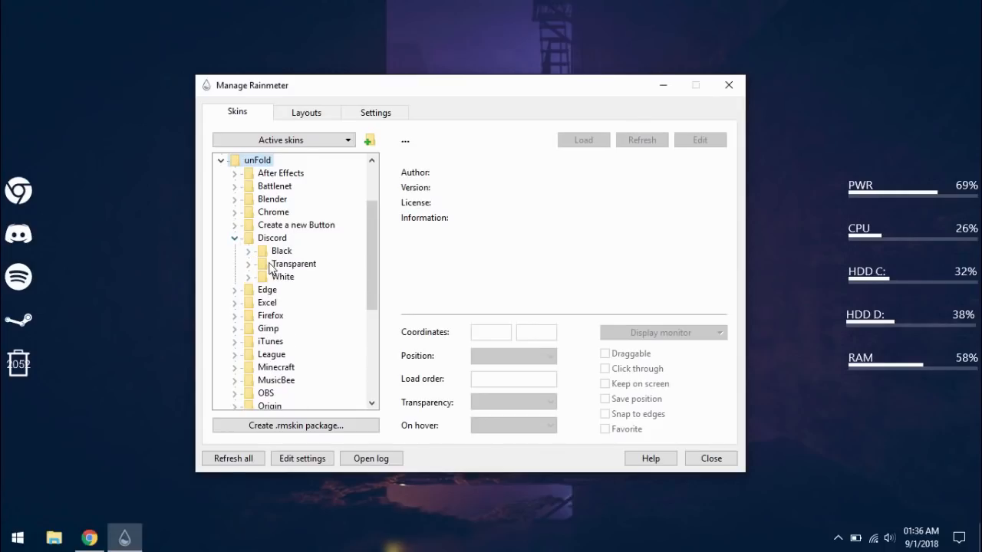
{"action": "left_click", "coordinate": [250, 264]}
{"action": "left_click", "coordinate": [287, 281]}
{"action": "left_click", "coordinate": [704, 141]}
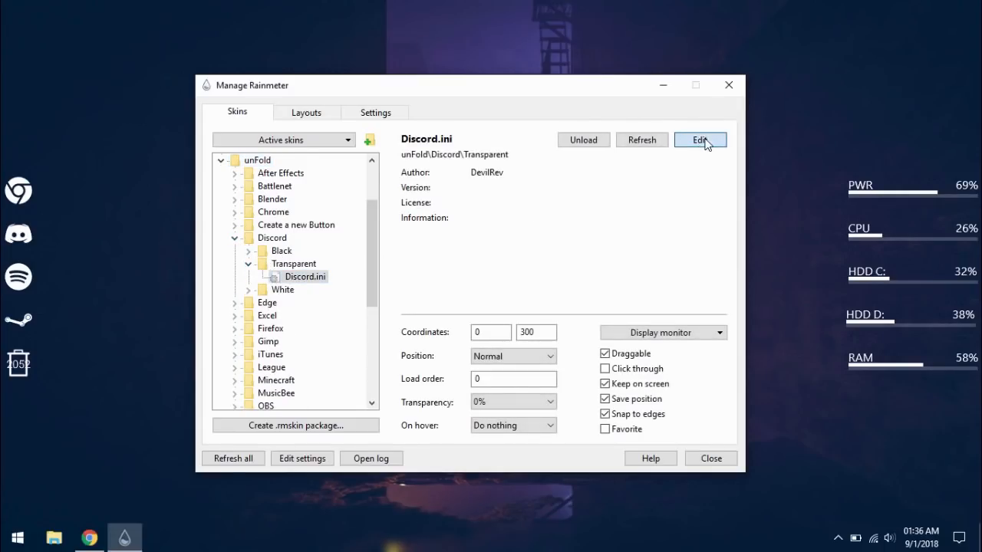
{"action": "left_click", "coordinate": [315, 56]}
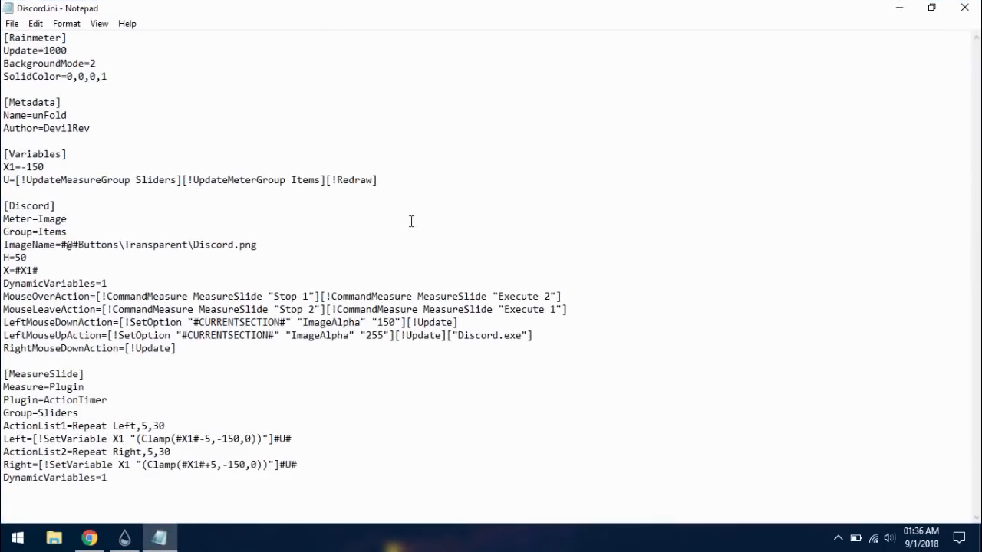
Replace Discord.exe in the LeftMouseUpAction line with the copied Discord.lnk path and remove the duplicate quotation marks.
{"action": "left_click_drag", "start_coordinate": [457, 337], "coordinate": [521, 337]}
{"action": "right_click", "coordinate": [496, 336]}
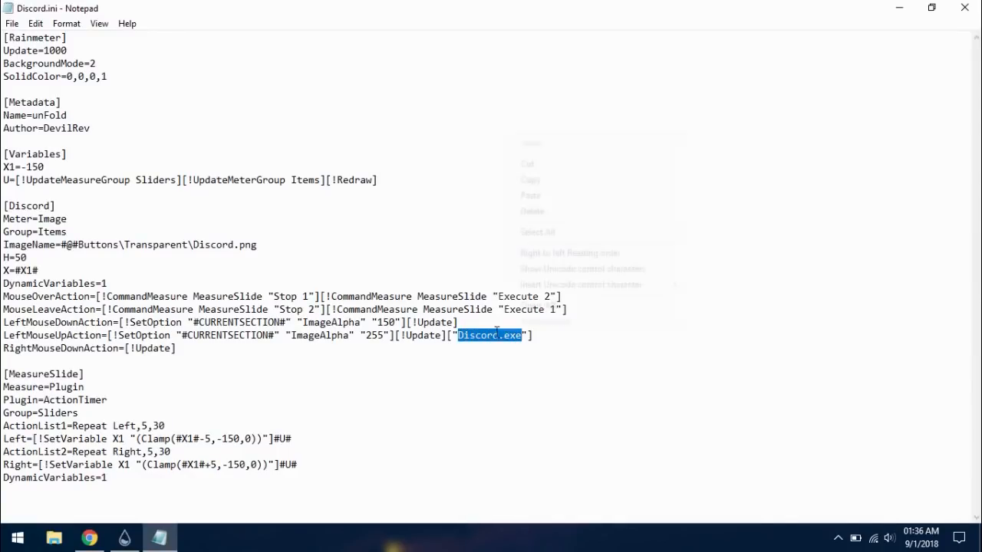
{"action": "left_click", "coordinate": [530, 196]}
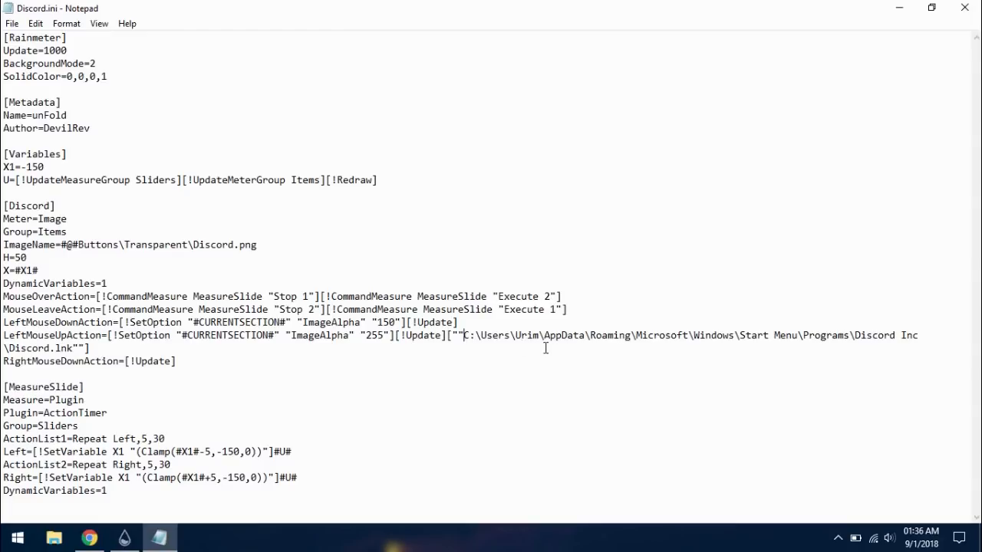
{"action": "key", "text": "BackSpace"}
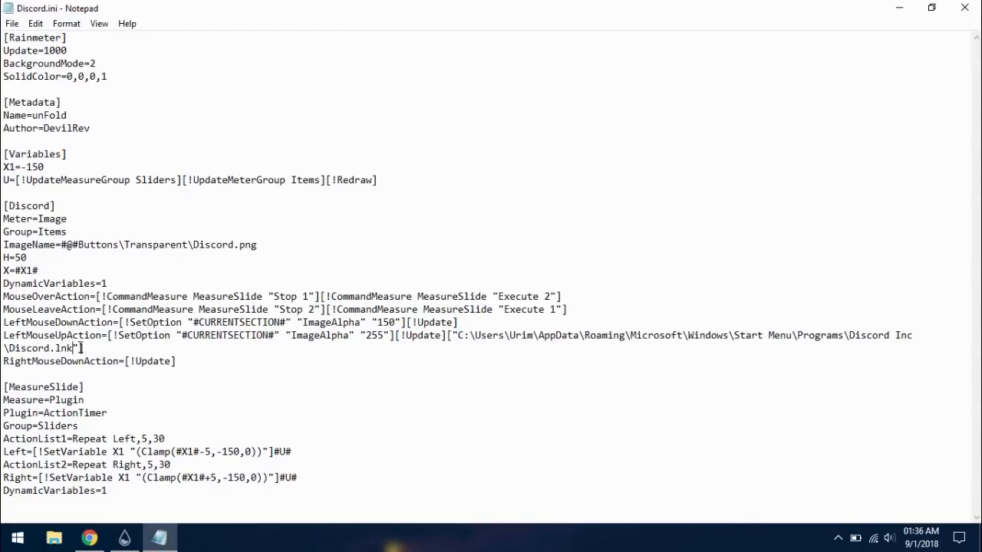
Save and close Discord.ini, refresh the Discord skin and minimise the Rainmeter manager.
{"action": "left_click", "coordinate": [12, 23]}
{"action": "left_click", "coordinate": [33, 73]}
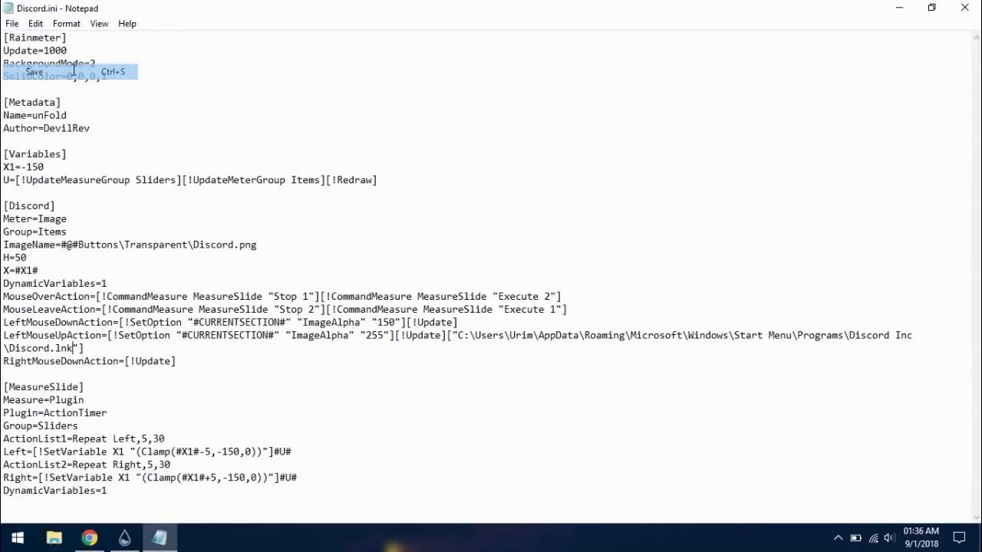
{"action": "left_click", "coordinate": [964, 8]}
{"action": "left_click", "coordinate": [648, 143]}
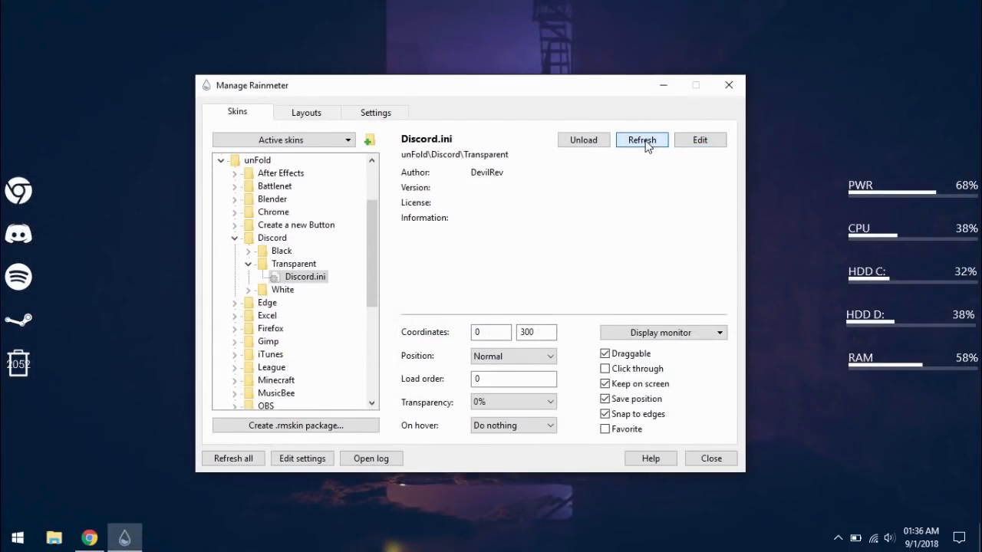
{"action": "left_click", "coordinate": [653, 84]}
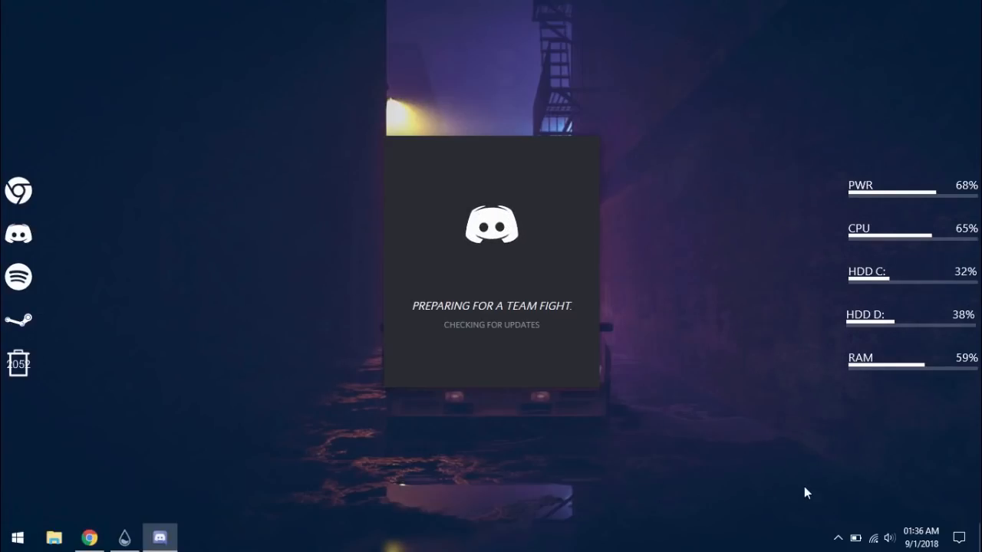
{"action": "left_click", "coordinate": [835, 544]}
{"action": "left_click", "coordinate": [835, 544]}
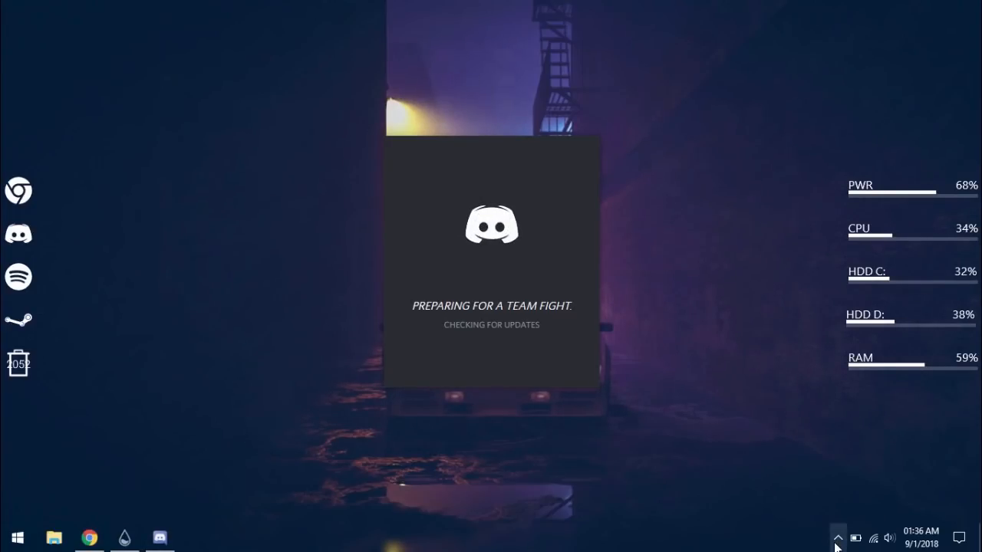